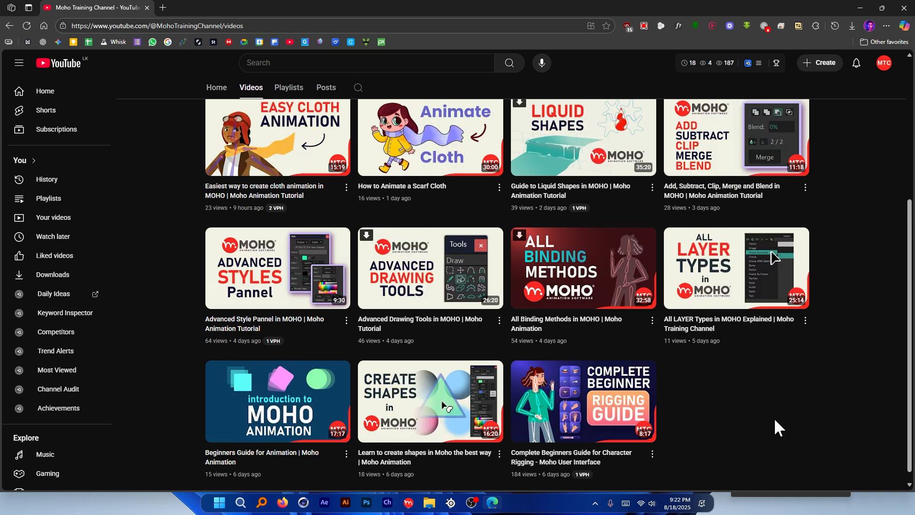
Switch to Moho Pro and show the Actions window, placing it beside the Style window.
scroll(857, 402, up, 5)
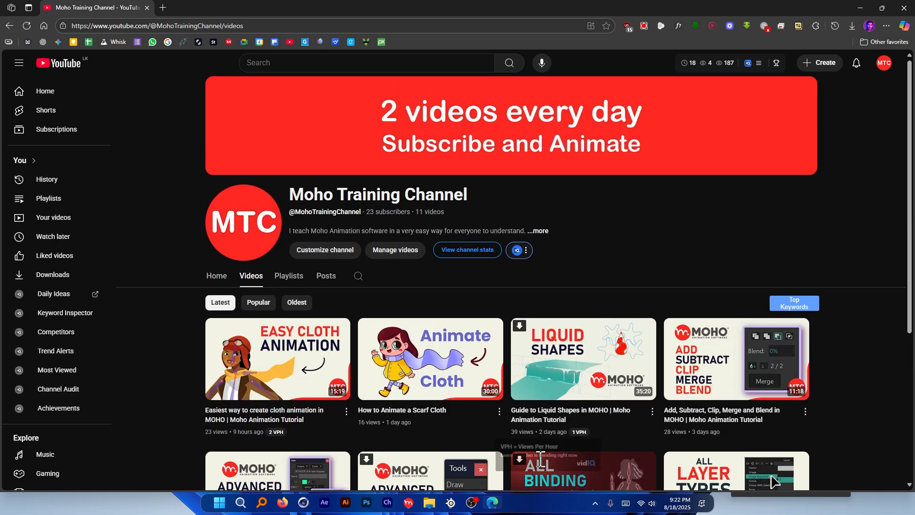
click(408, 502)
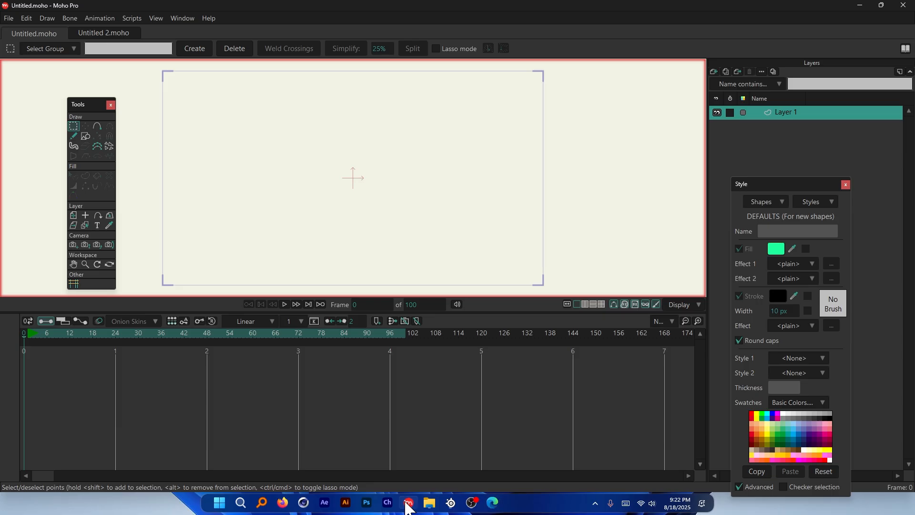
click(173, 18)
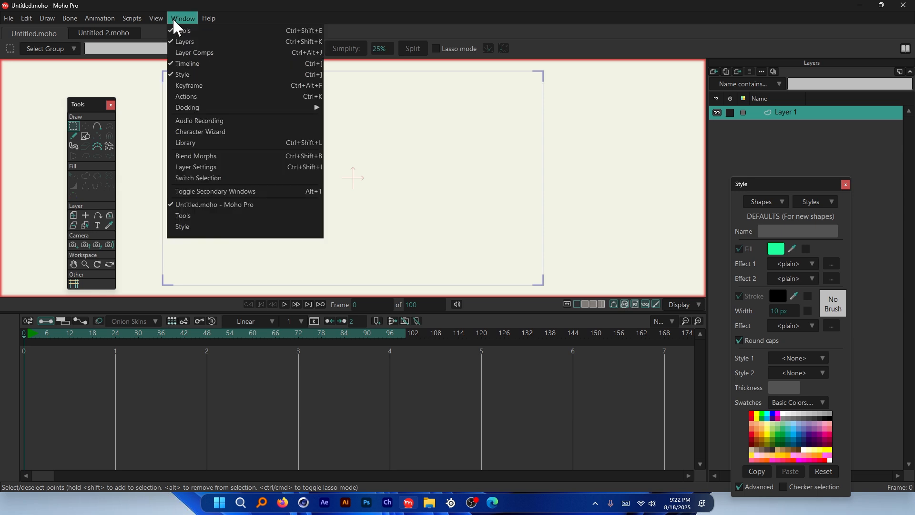
click(207, 95)
drag(587, 197, 617, 164)
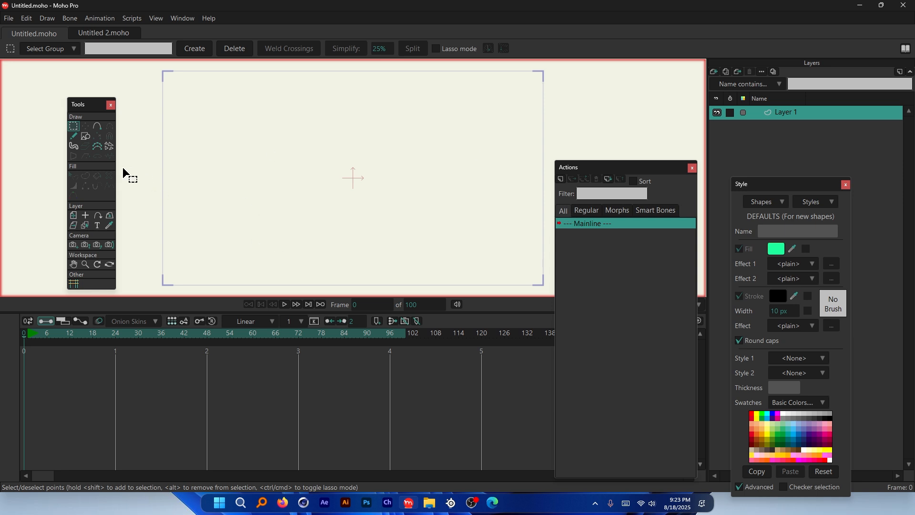
Draw a green filled circle at the canvas centre and give it a black textured brush stroke 42 px wide.
click(86, 136)
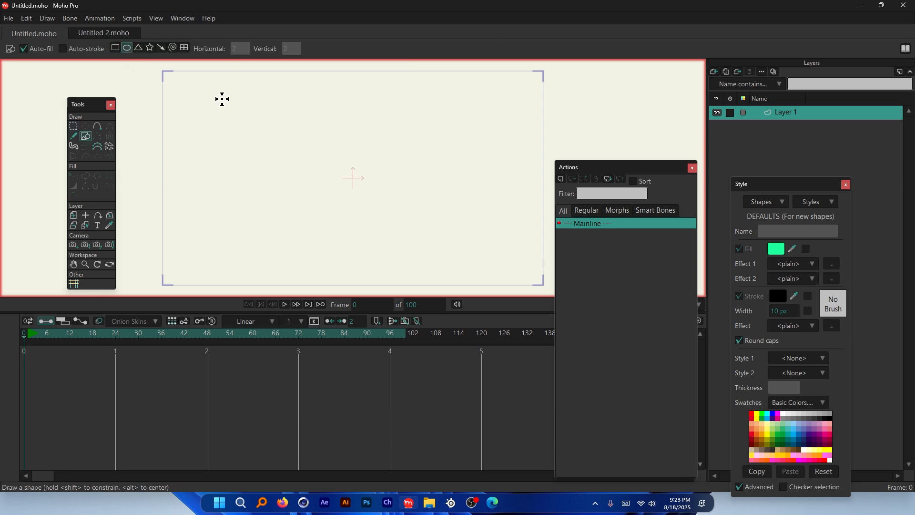
drag(353, 177, 383, 200)
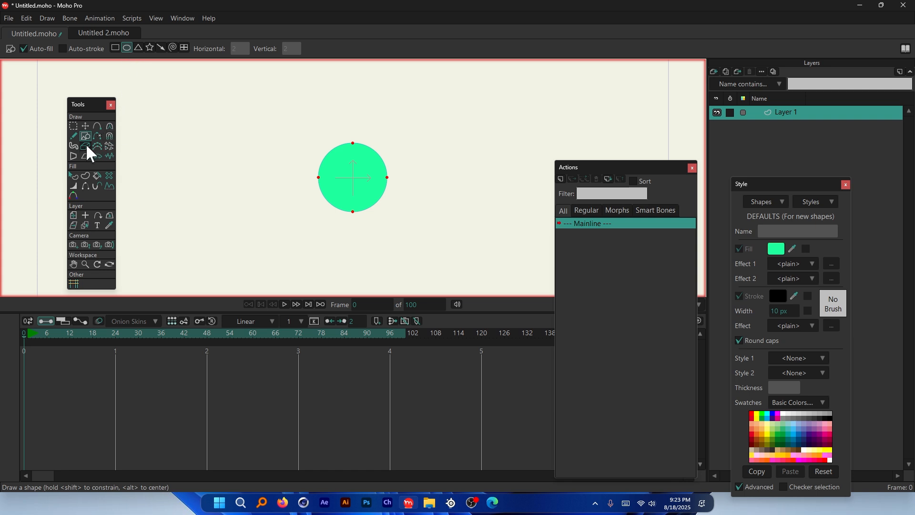
click(74, 177)
click(344, 184)
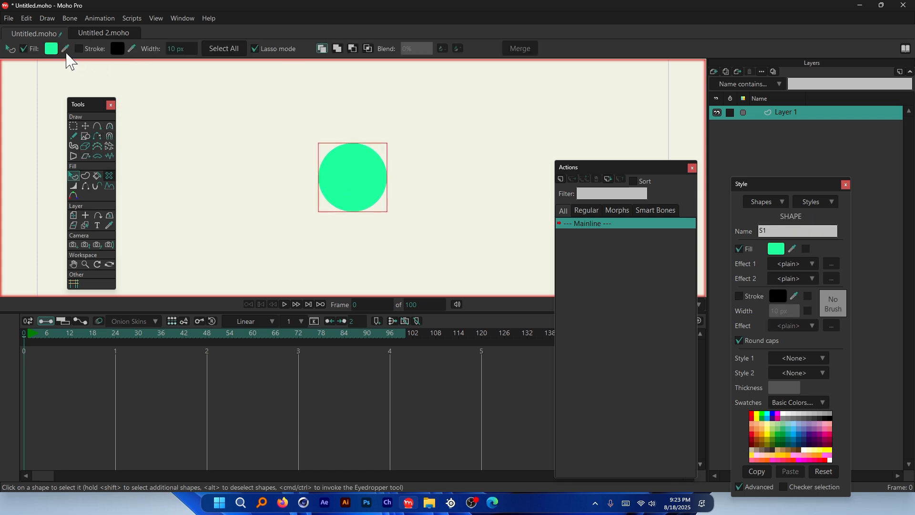
scroll(375, 206, down, 1)
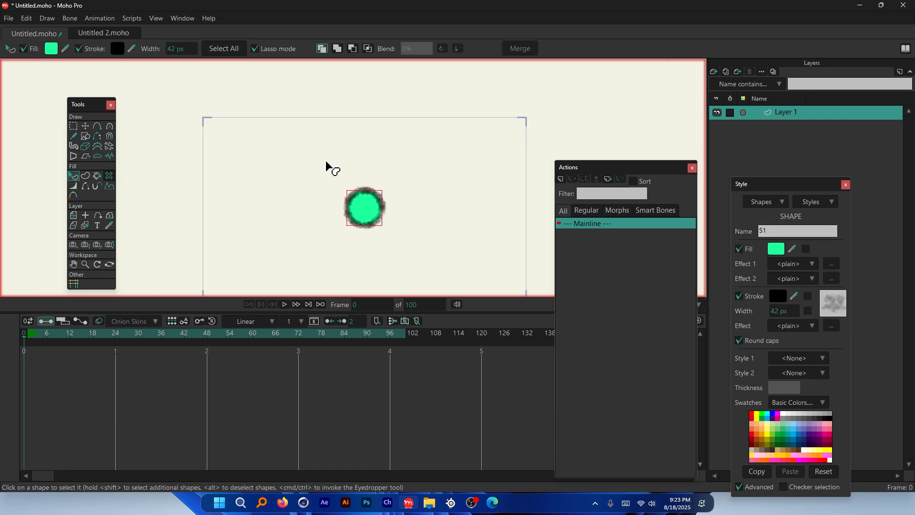
scroll(327, 164, down, 2)
scroll(353, 193, up, 1)
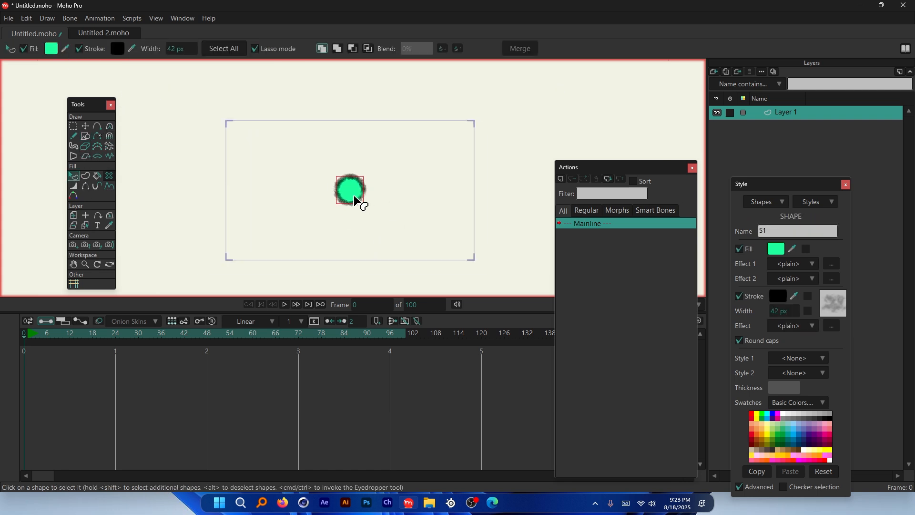
scroll(354, 196, up, 2)
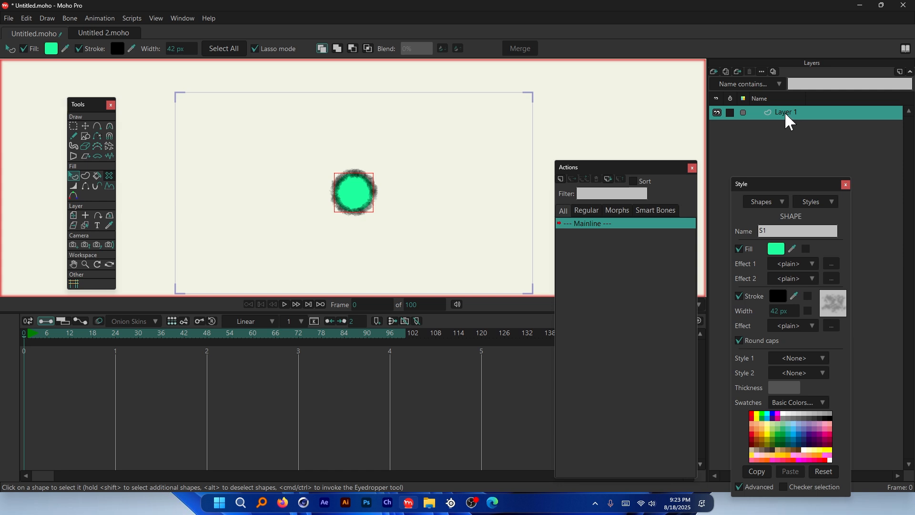
Group Layer 1 with the selection and convert the resulting group layer, Layer 2, to a bone layer.
right_click(801, 112)
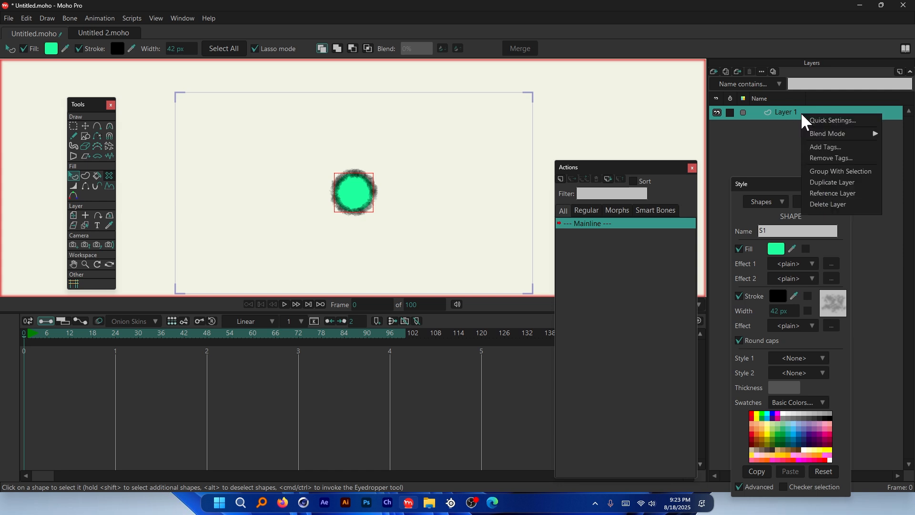
click(841, 171)
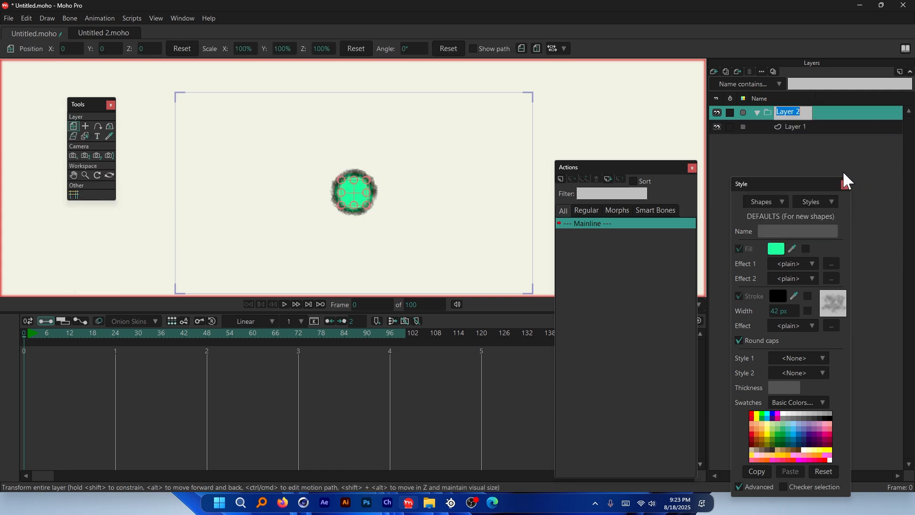
click(800, 127)
click(787, 113)
right_click(804, 114)
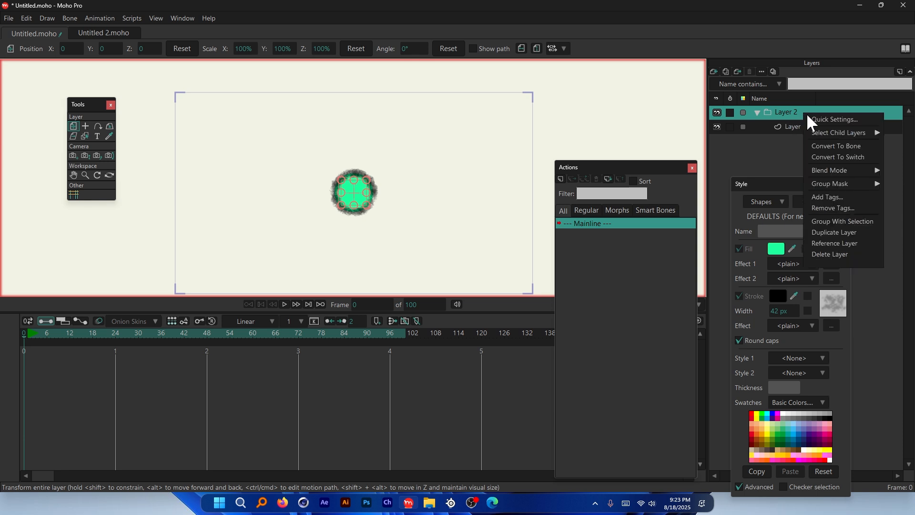
click(859, 149)
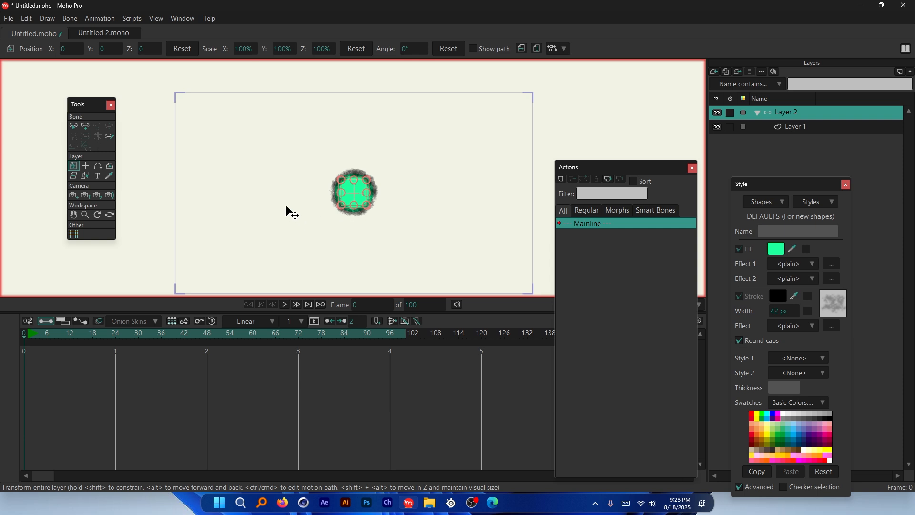
Add an upright bone left of the circle and a separate horizontal bone right of it, pointing toward the circle.
click(85, 126)
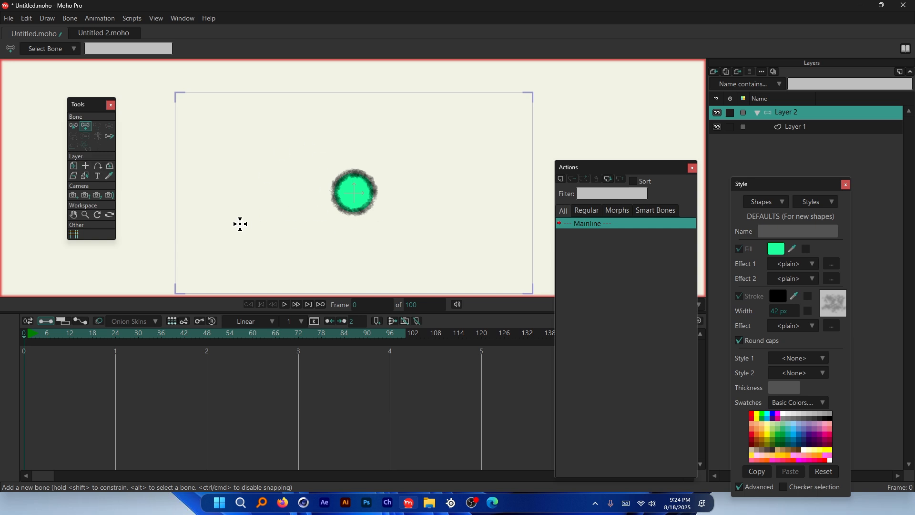
scroll(318, 165, down, 5)
scroll(312, 182, up, 4)
scroll(363, 165, up, 1)
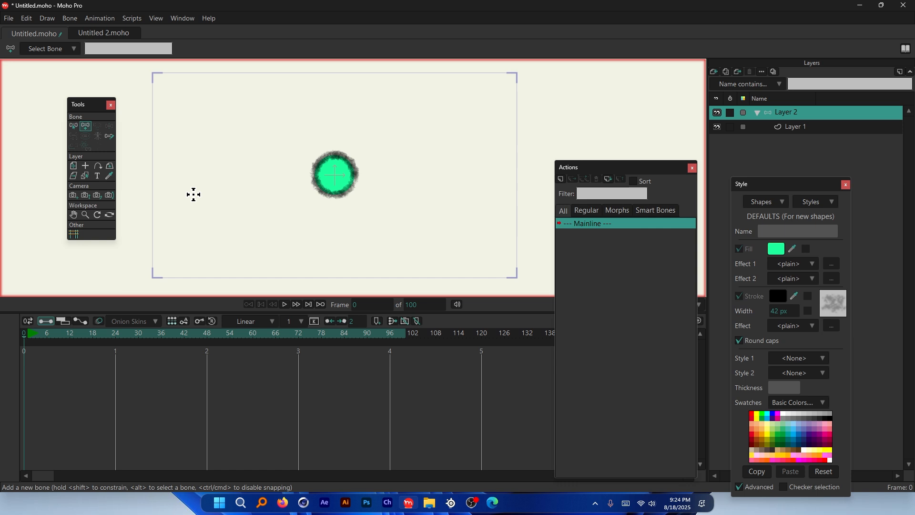
drag(194, 195, 192, 145)
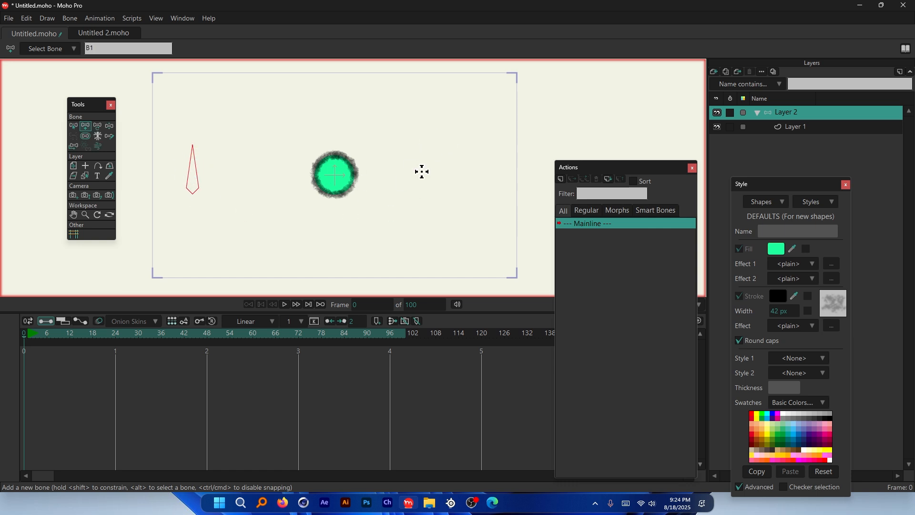
key(Return)
drag(499, 169, 436, 168)
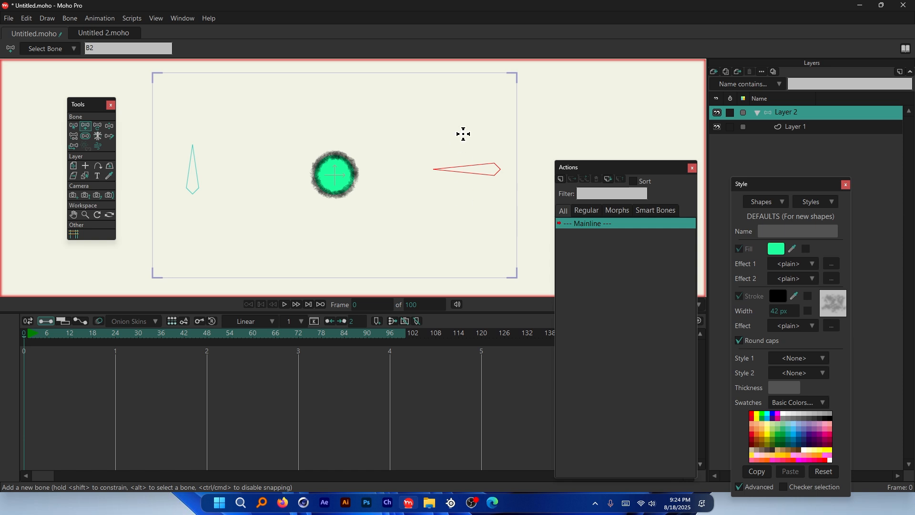
Set the bone strength of both bones to 0.
click(74, 126)
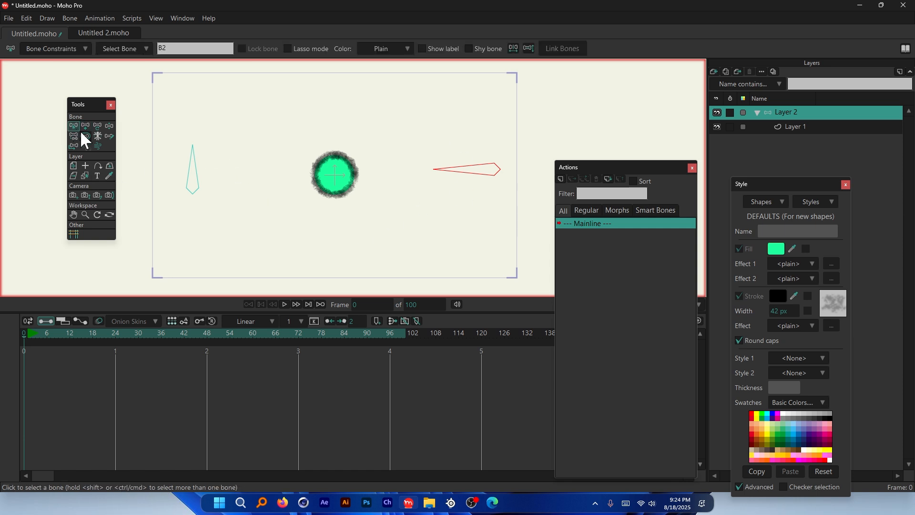
click(190, 180)
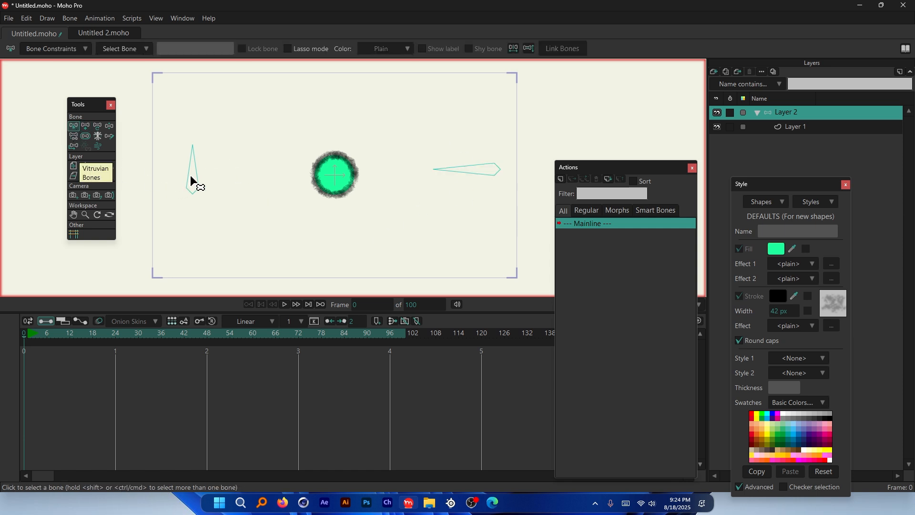
click(86, 135)
drag(482, 174, 471, 149)
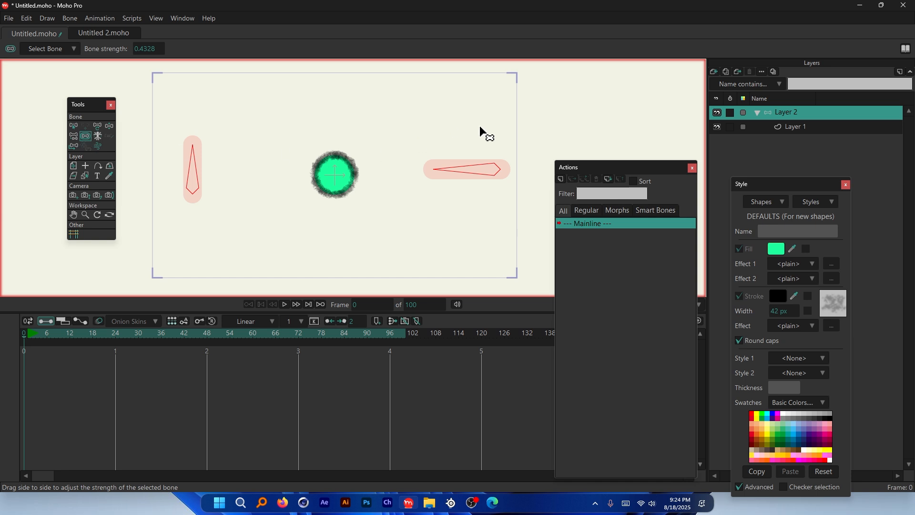
drag(479, 126, 152, 168)
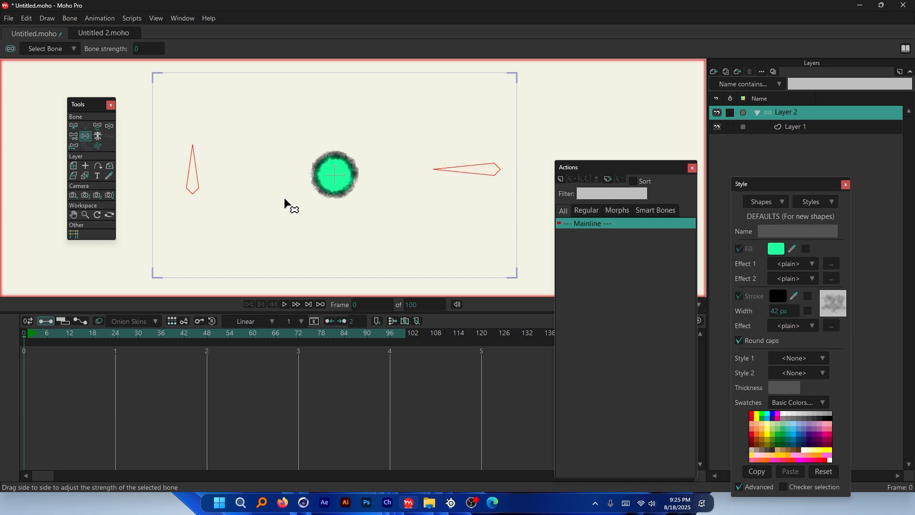
Select the upright bone left of the circle and look over its bone constraints.
key(b)
drag(217, 139, 178, 208)
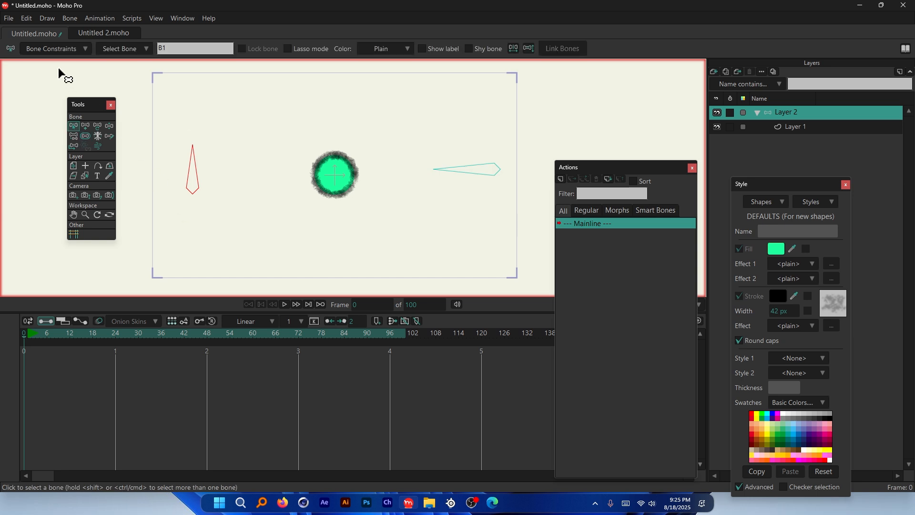
click(53, 50)
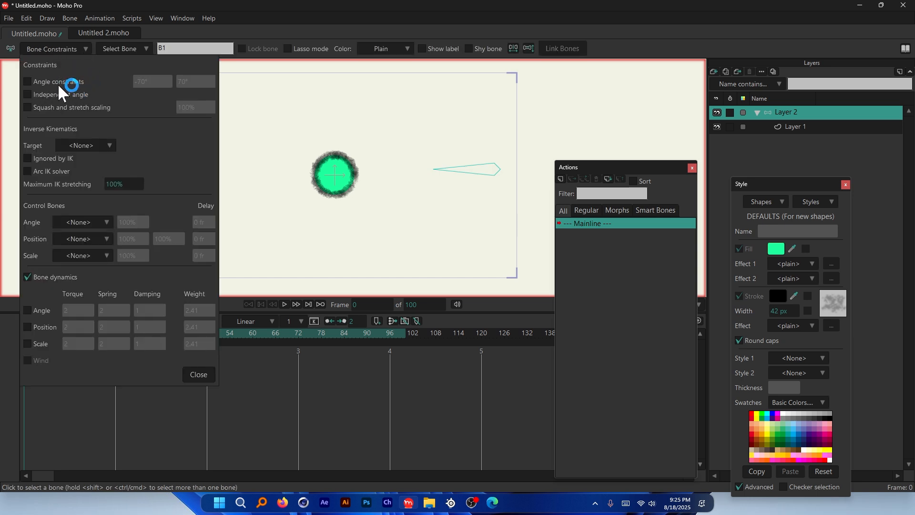
click(199, 375)
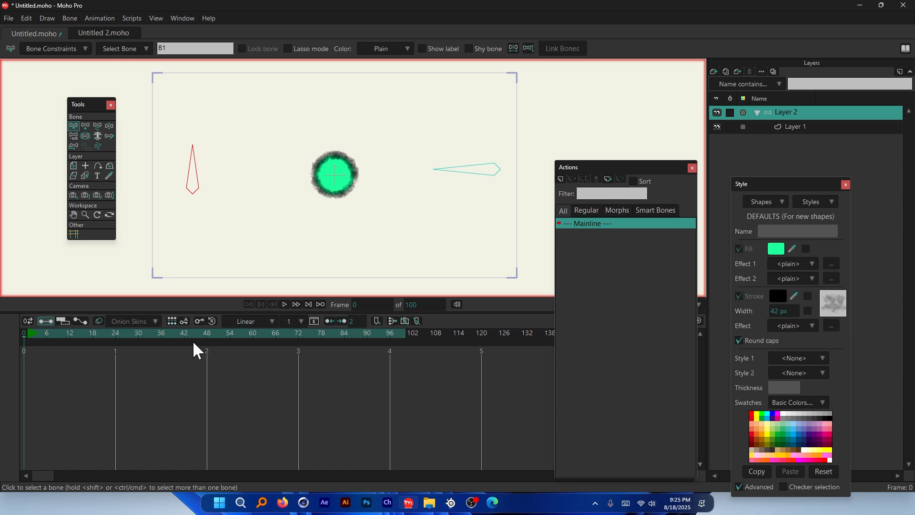
Try rotating the upright bone counterclockwise at frame 13, and undo the rotation.
click(86, 126)
click(97, 126)
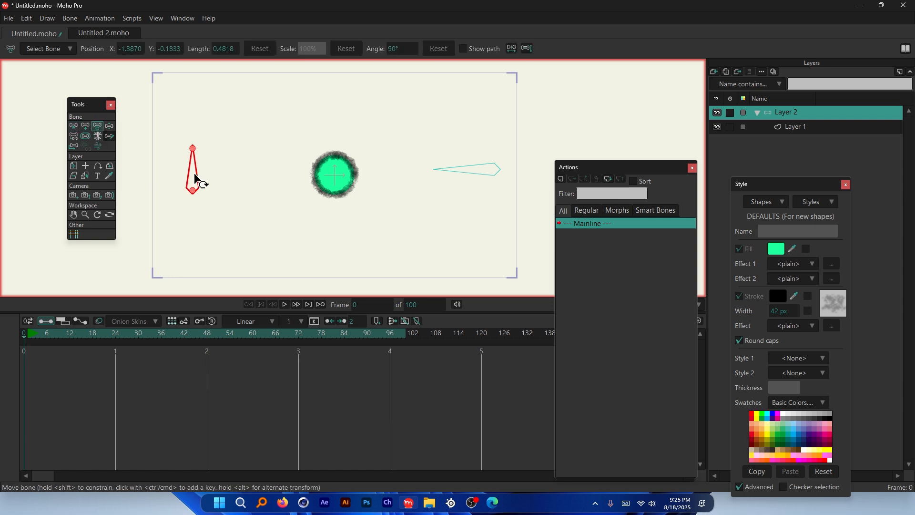
scroll(143, 172, up, 1)
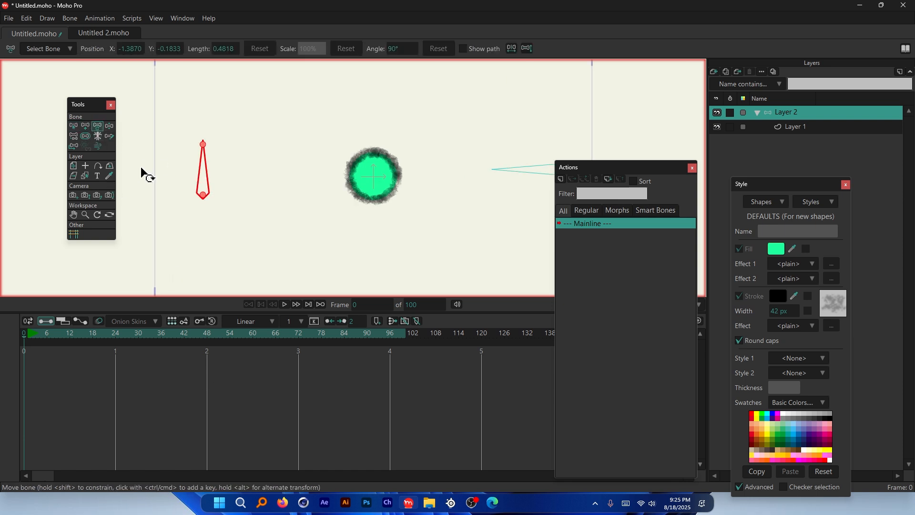
click(73, 333)
drag(210, 182, 190, 186)
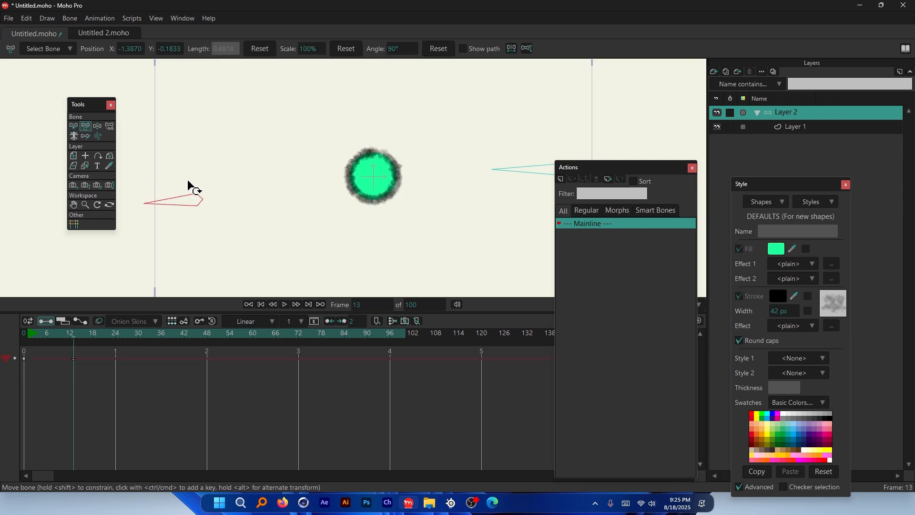
key(ctrl+z)
click(46, 321)
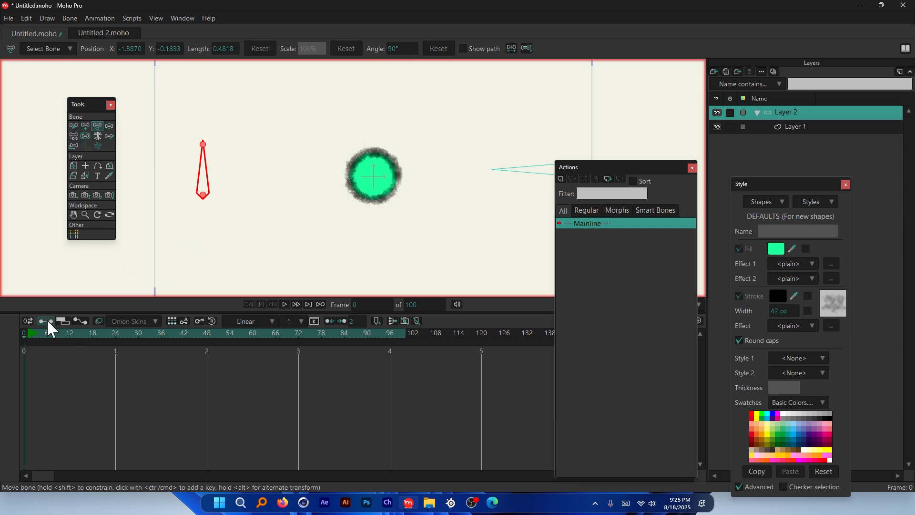
scroll(184, 179, up, 1)
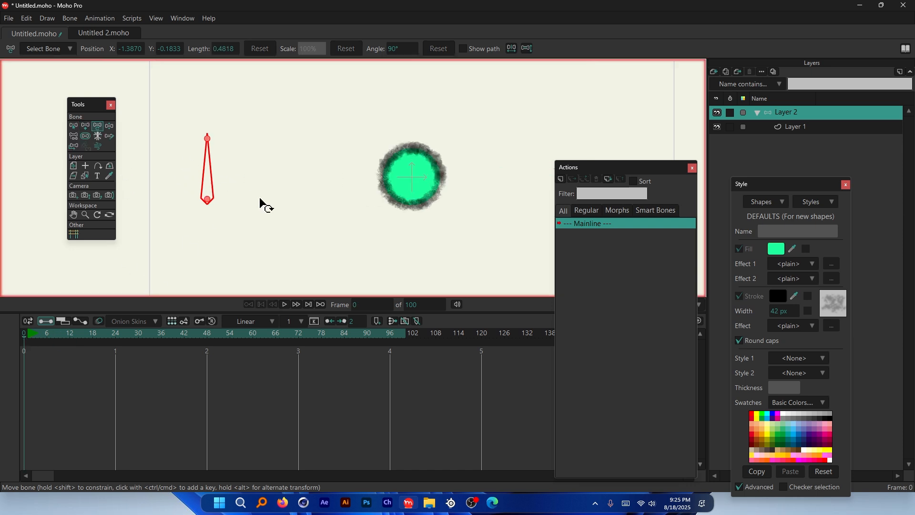
Enable angle constraints on the upright bone and set its limits to -90° and 90°.
click(73, 124)
click(52, 49)
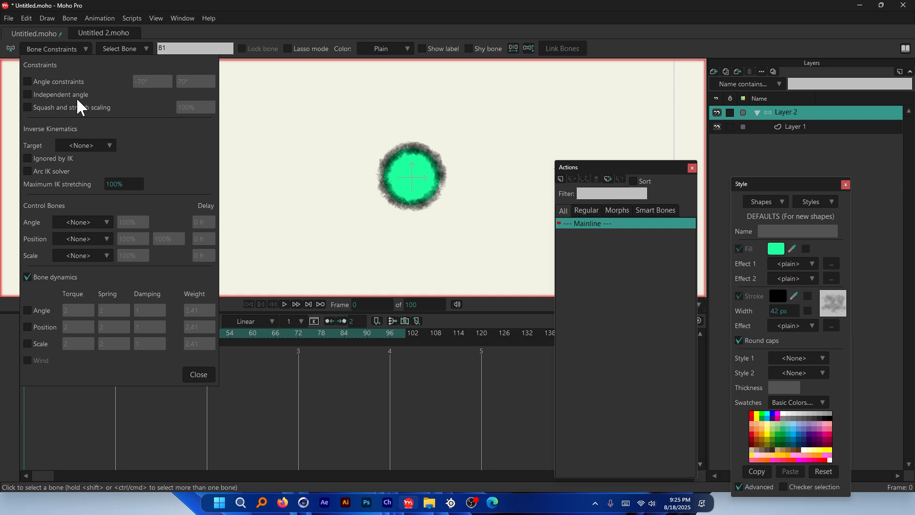
click(28, 81)
scroll(348, 171, down, 1)
scroll(264, 170, up, 1)
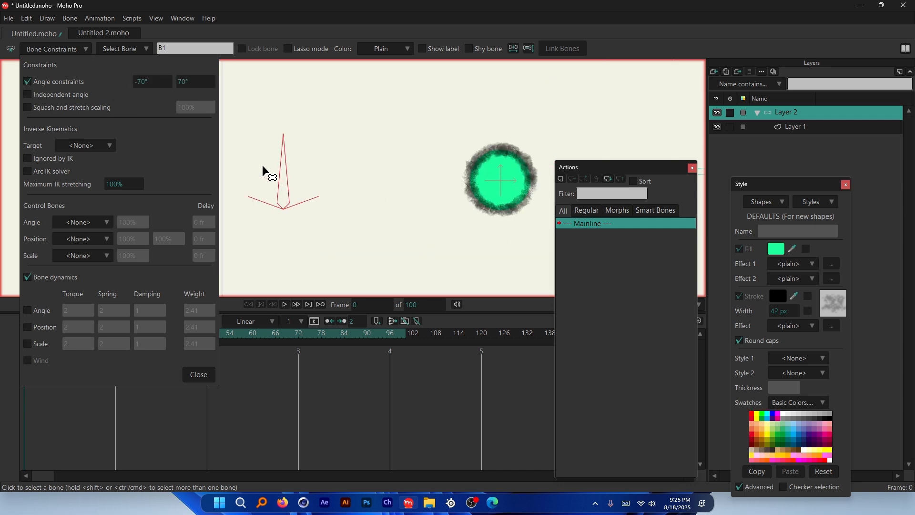
scroll(263, 171, up, 1)
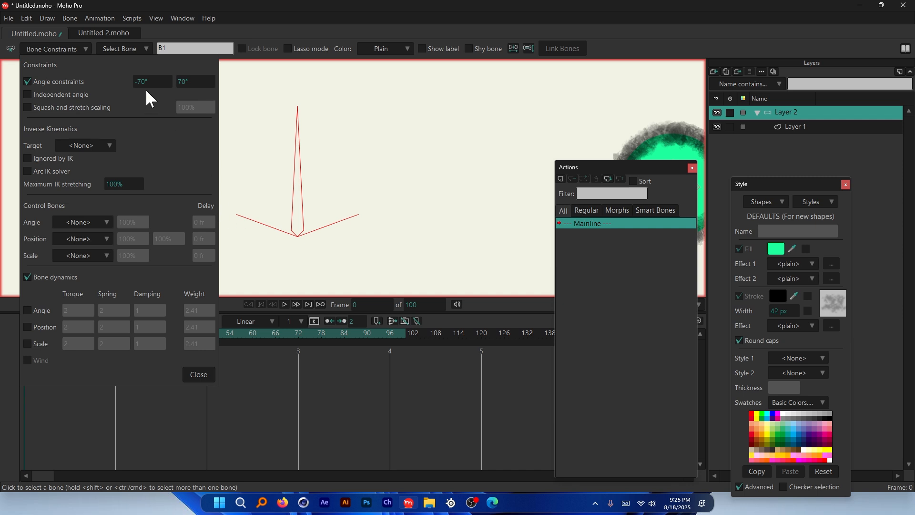
drag(135, 82, 128, 83)
click(199, 81)
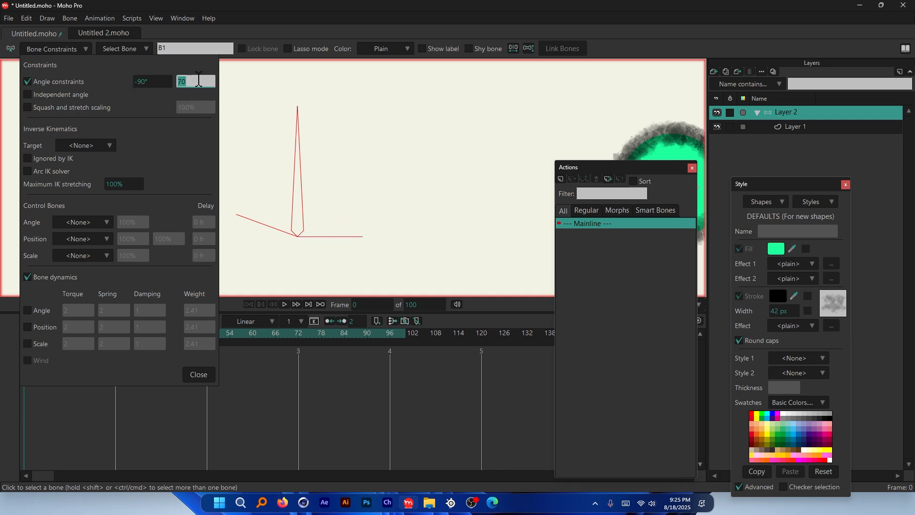
text(90)
scroll(276, 186, down, 5)
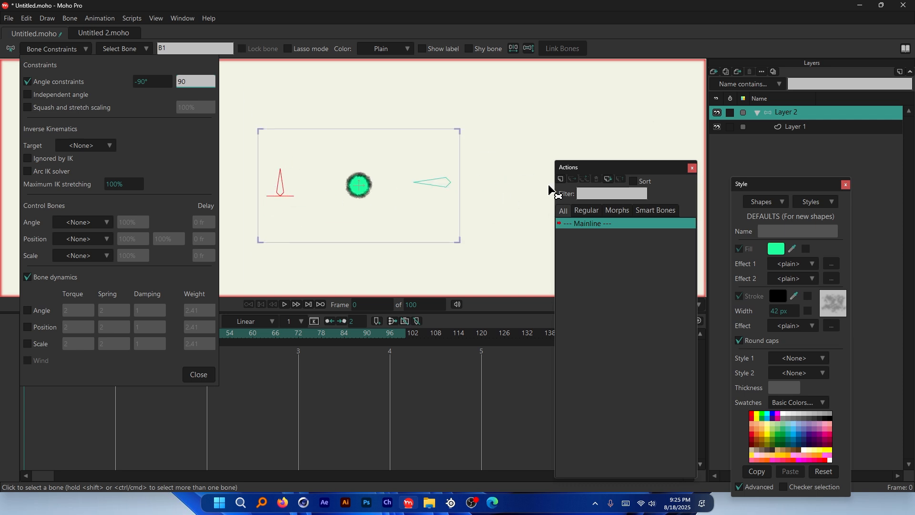
Enable angle constraints on the horizontal bone right of the circle, set its limits to -90° and 90°, and close the constraints.
scroll(524, 186, up, 4)
click(367, 183)
click(28, 82)
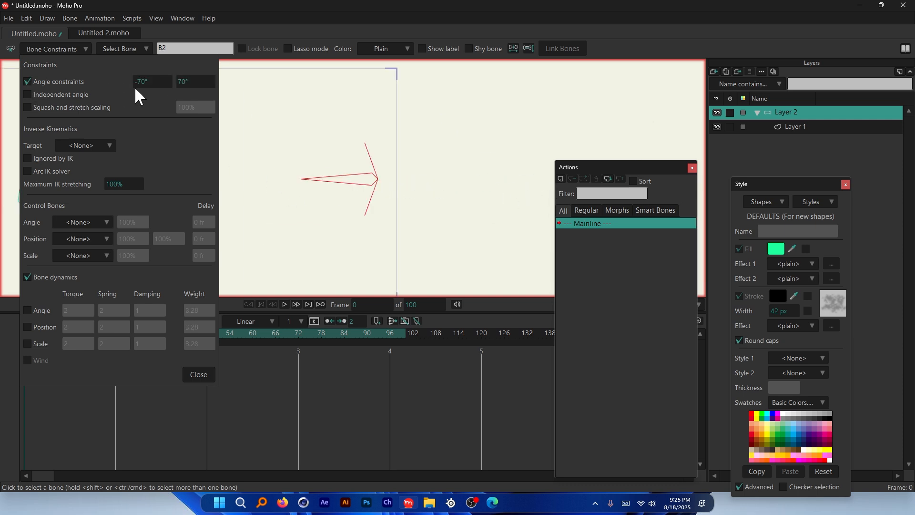
click(154, 82)
text(-)
click(196, 82)
key(Return)
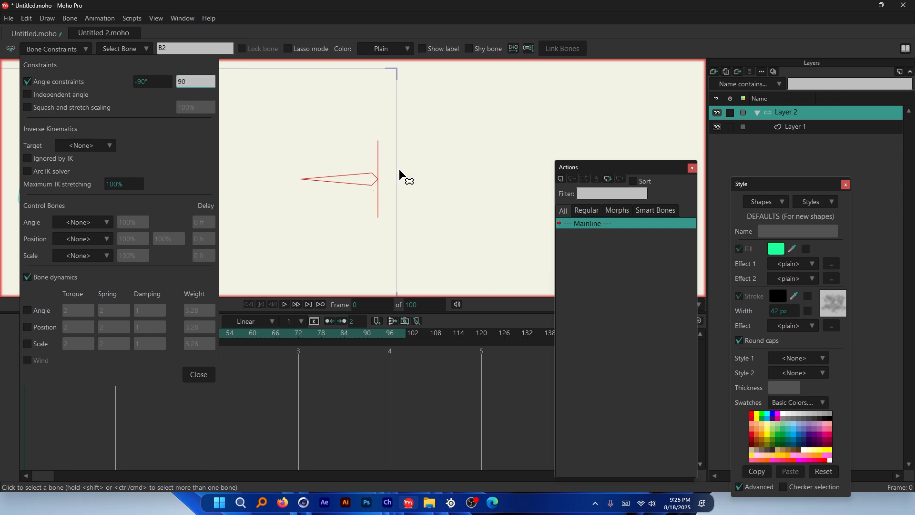
scroll(426, 166, down, 4)
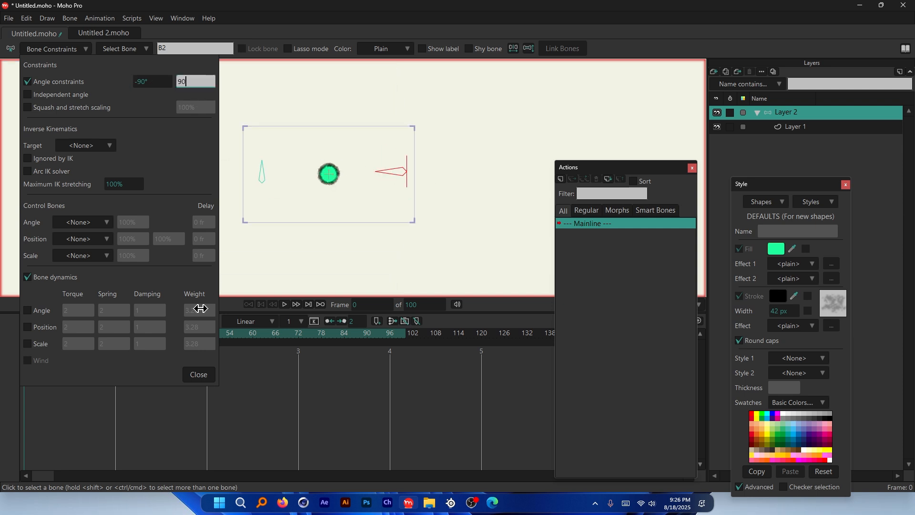
click(200, 373)
drag(599, 167, 600, 123)
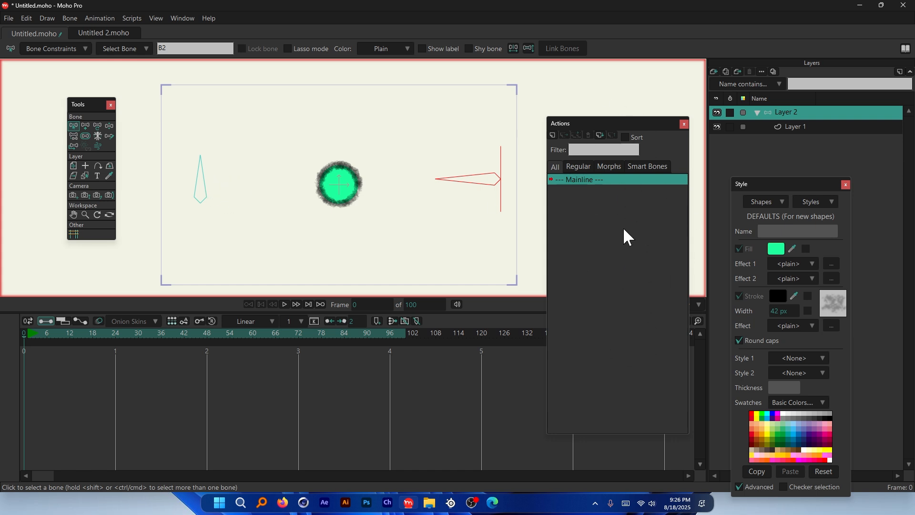
drag(613, 124, 616, 119)
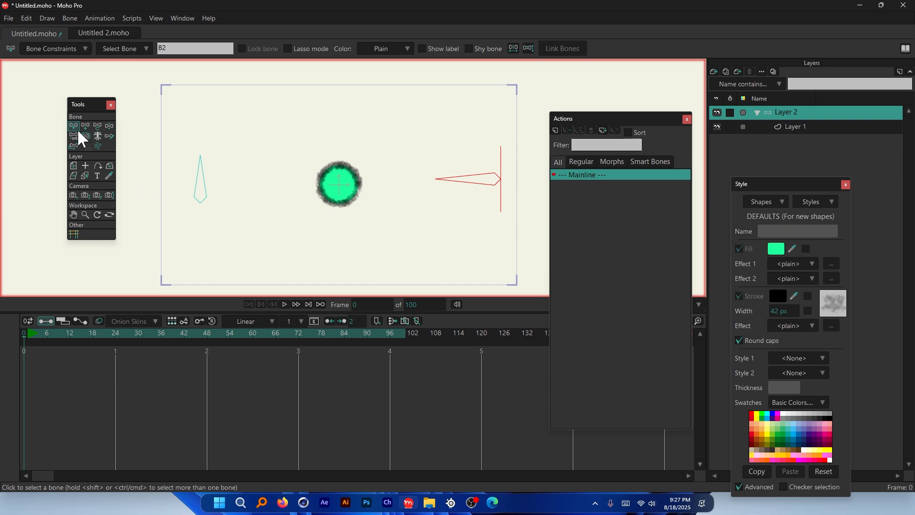
click(199, 189)
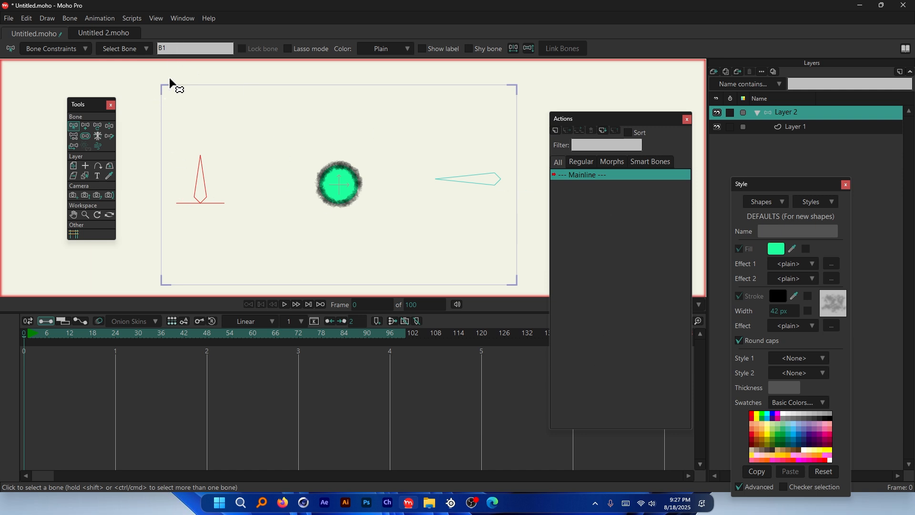
click(489, 145)
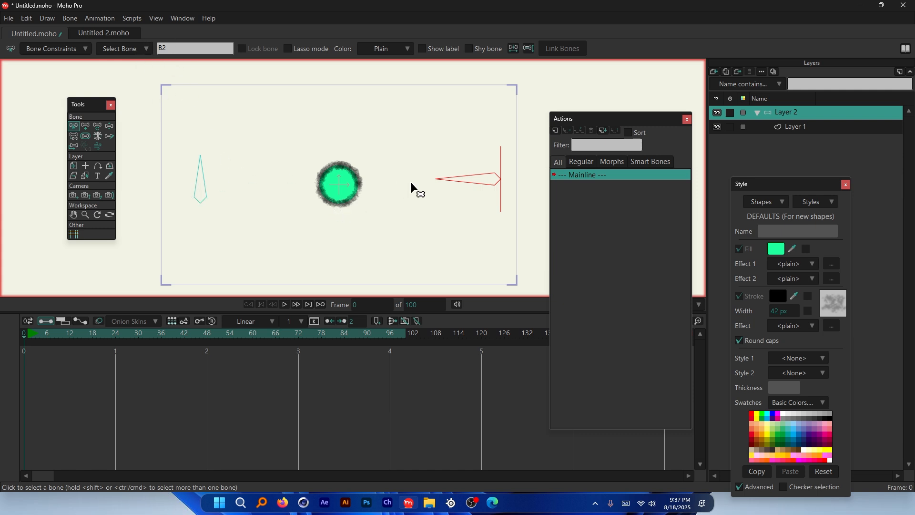
scroll(410, 188, up, 1)
scroll(335, 224, down, 1)
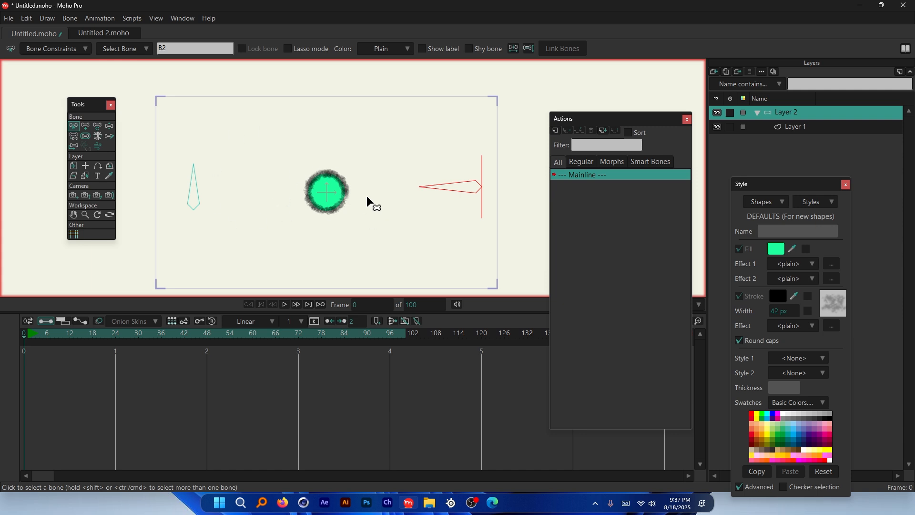
drag(596, 115, 586, 119)
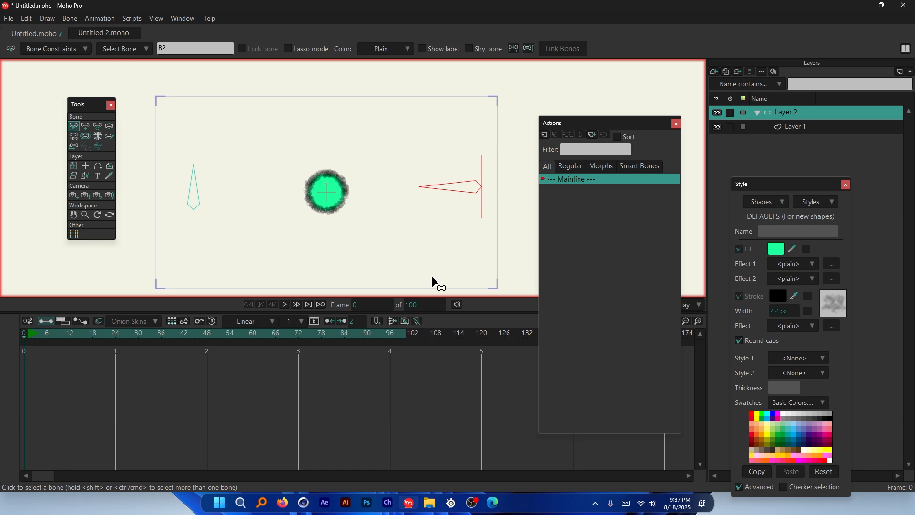
Rename the upright bone left of the circle to "circle L R".
click(202, 167)
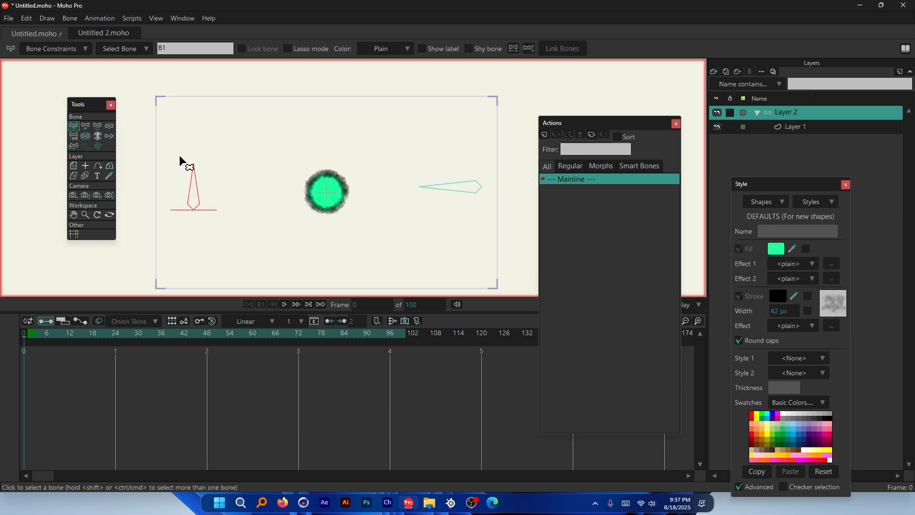
click(180, 49)
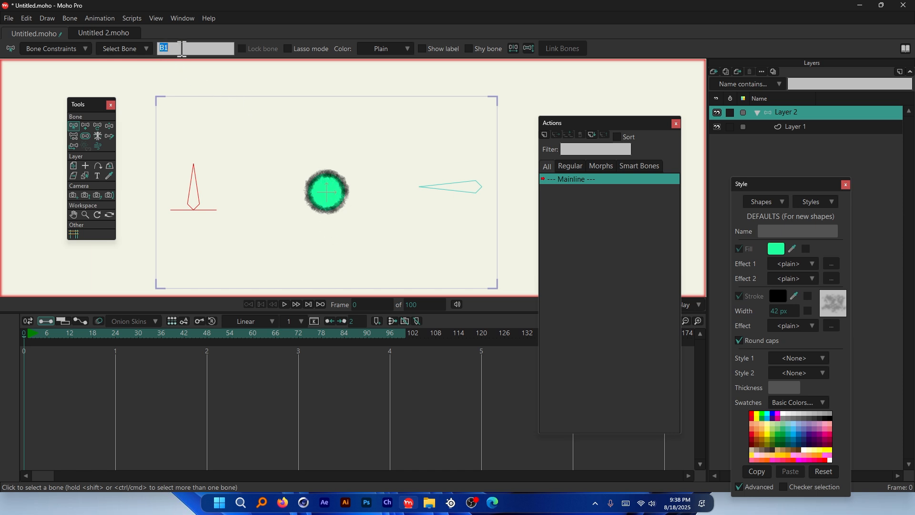
text(ircle)
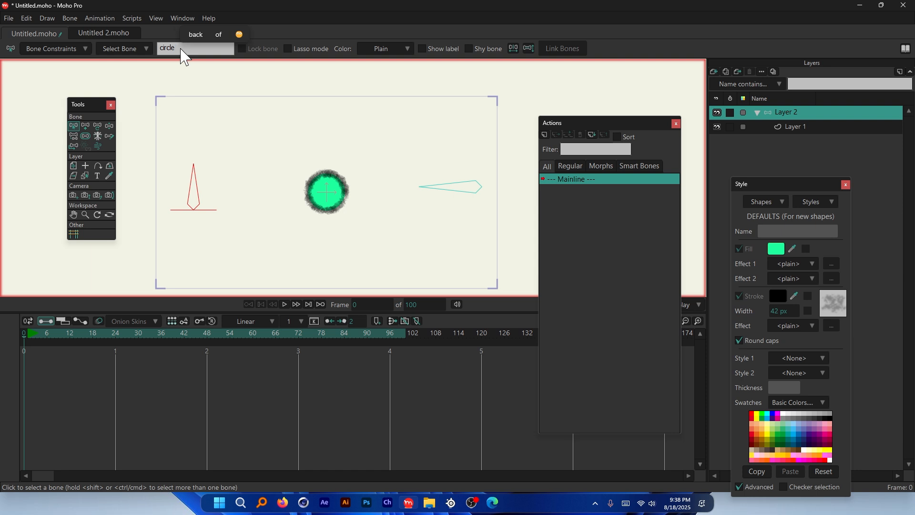
text( L R)
Rename the horizontal bone right of the circle to "circle U D", and reselect the upright bone.
click(457, 192)
click(178, 48)
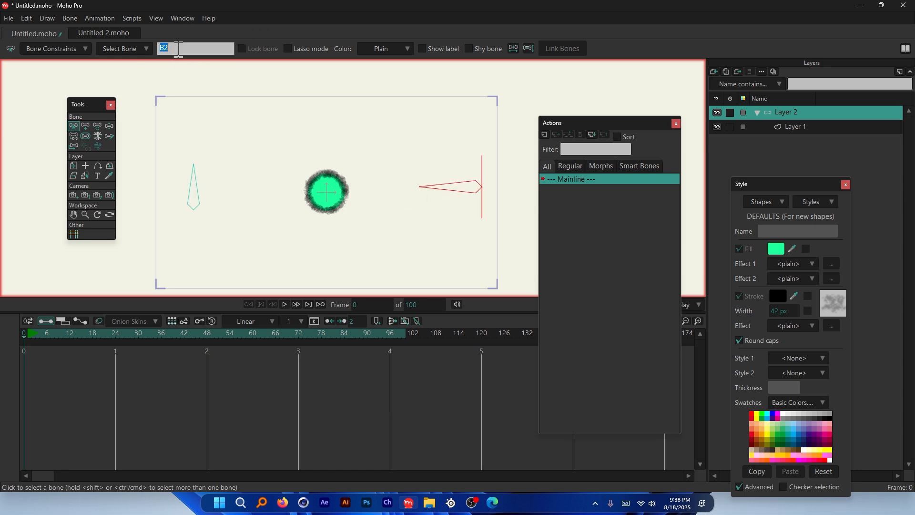
text(circle U D)
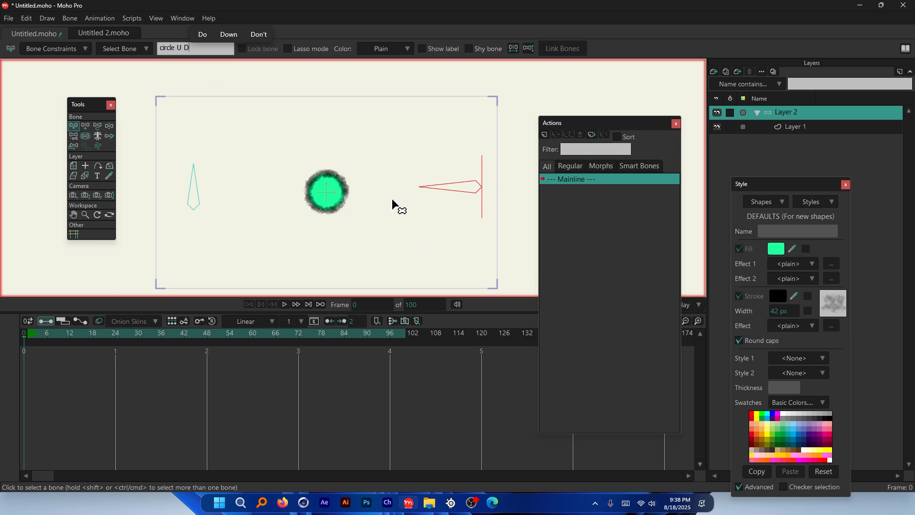
click(200, 209)
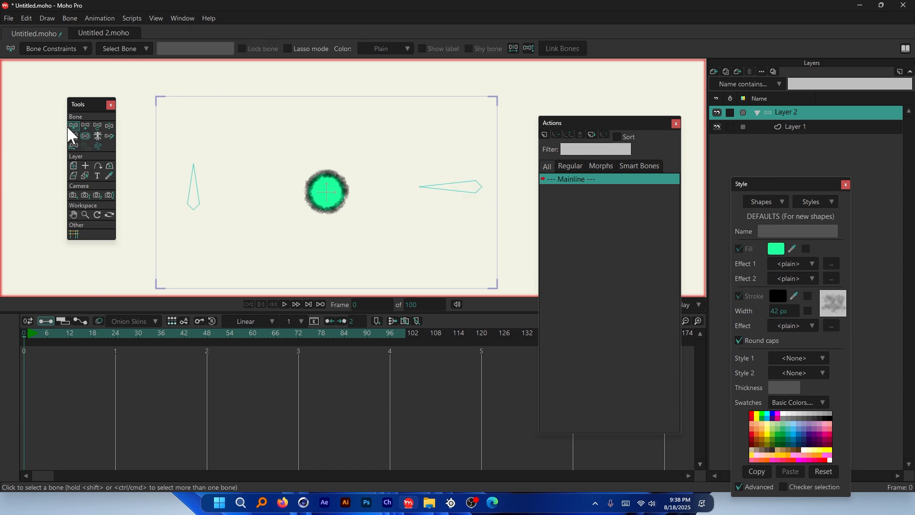
click(197, 200)
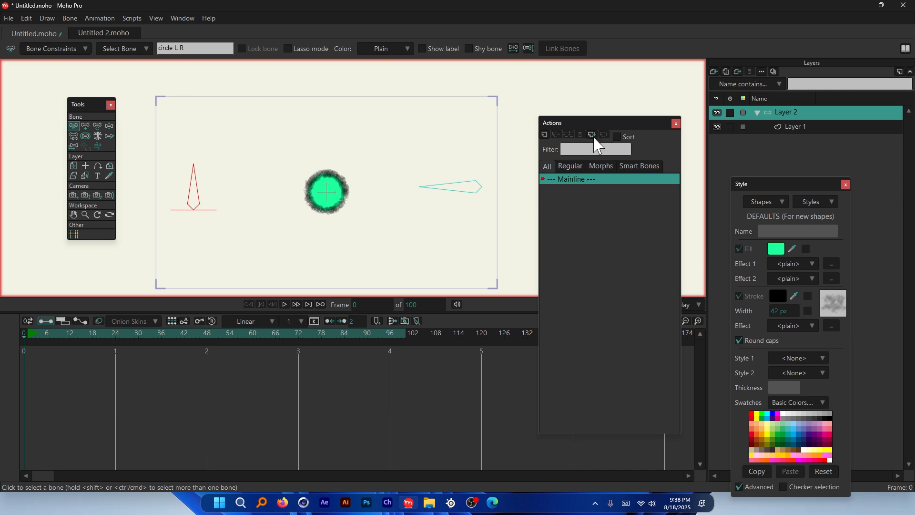
click(545, 135)
drag(461, 210, 436, 156)
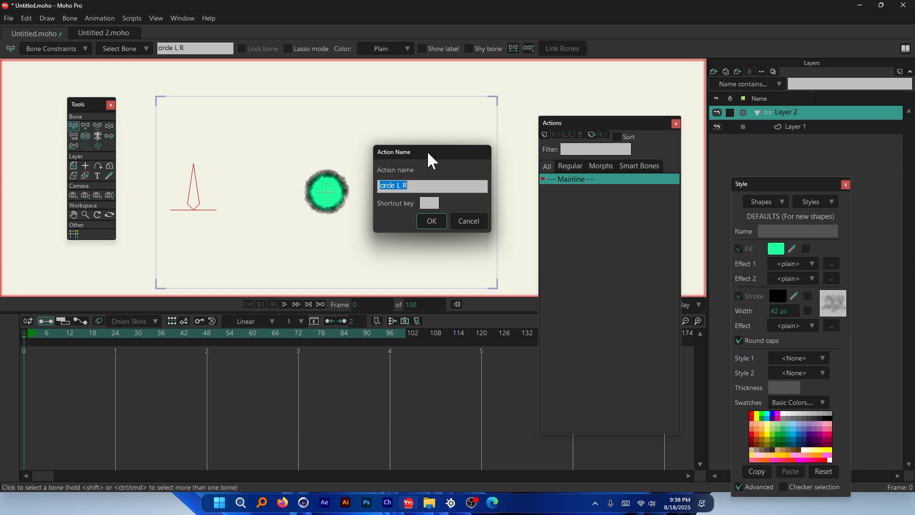
drag(428, 151, 434, 172)
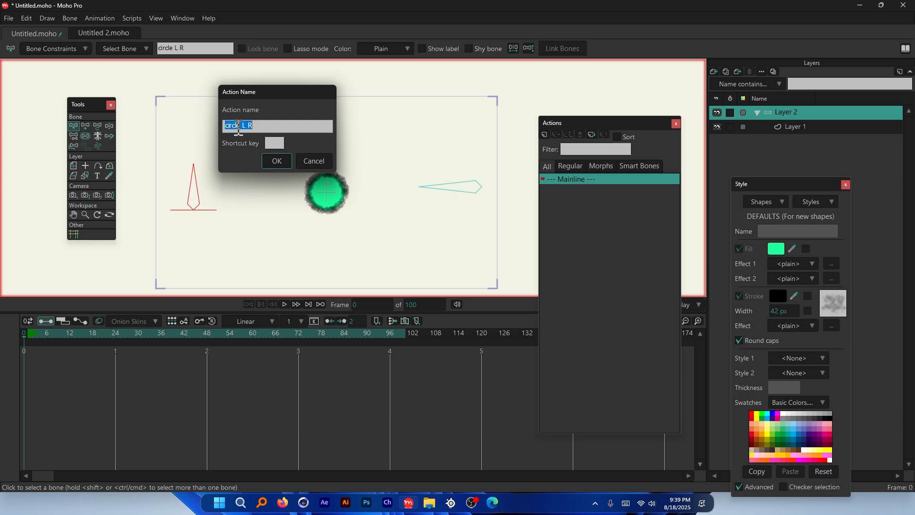
drag(272, 94, 290, 83)
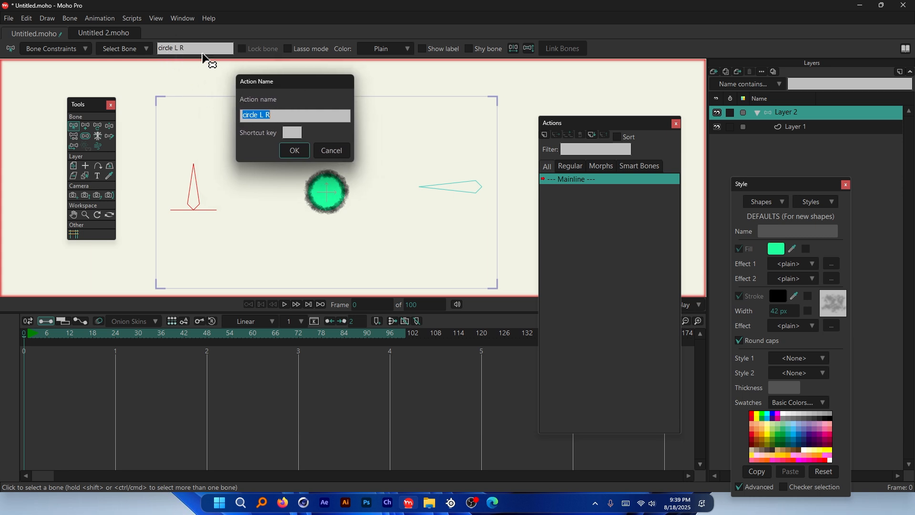
click(325, 152)
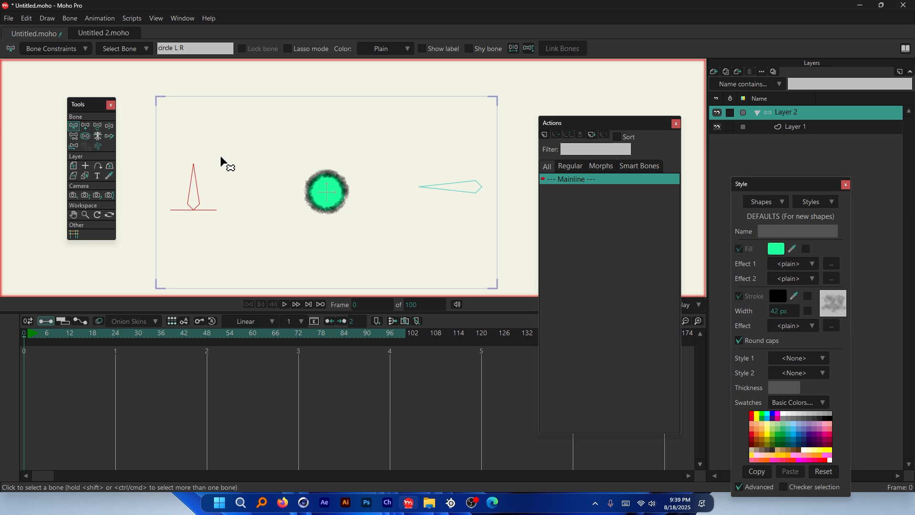
drag(220, 157, 160, 241)
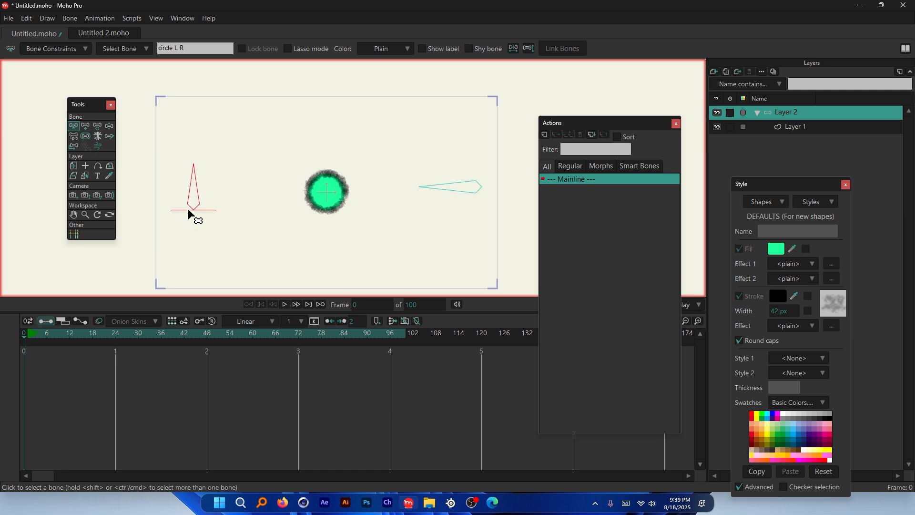
Create a new action for the selected upright bone, keeping the bone's name "circle L R" as the action name.
click(545, 135)
drag(457, 214, 170, 53)
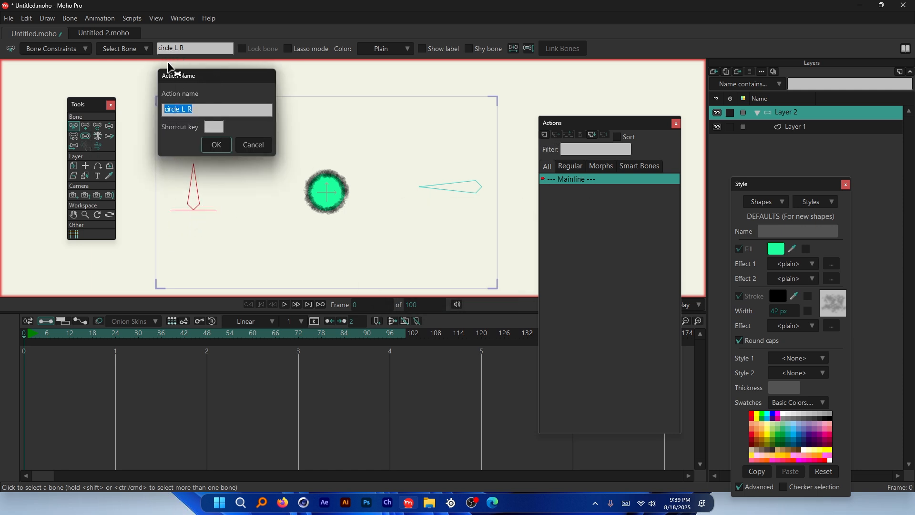
drag(219, 74, 411, 176)
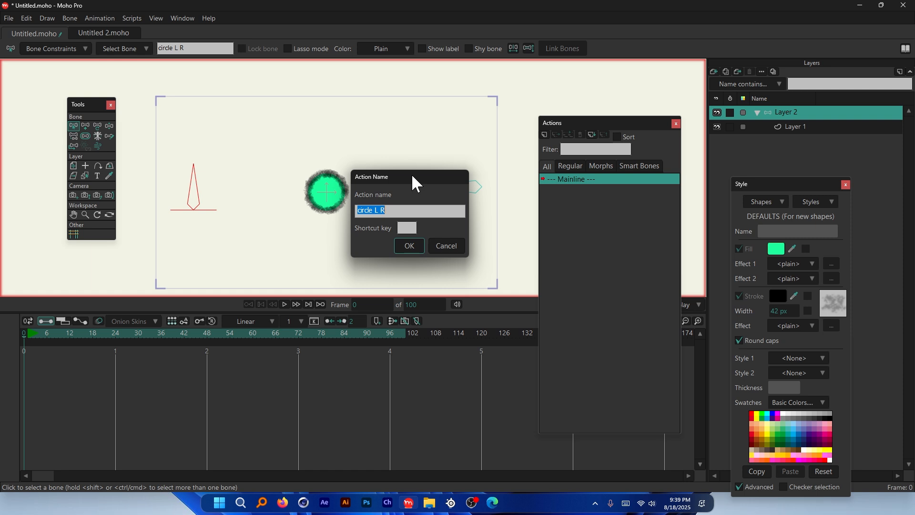
click(410, 244)
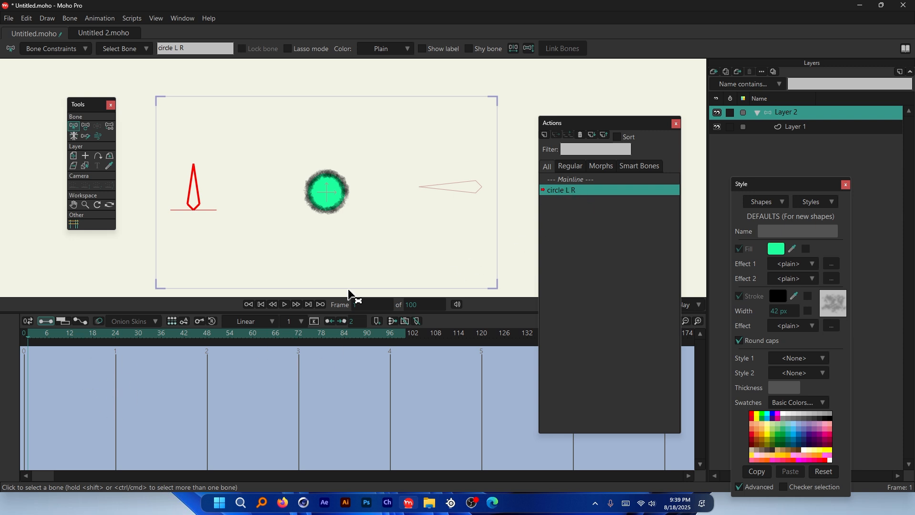
Switch to the Mainline timeline and return to the circle L R action.
click(574, 179)
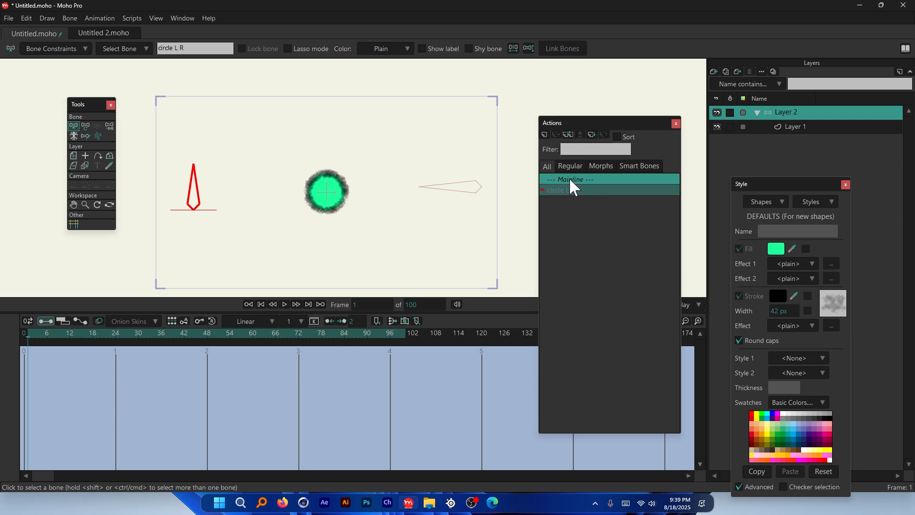
double_click(572, 179)
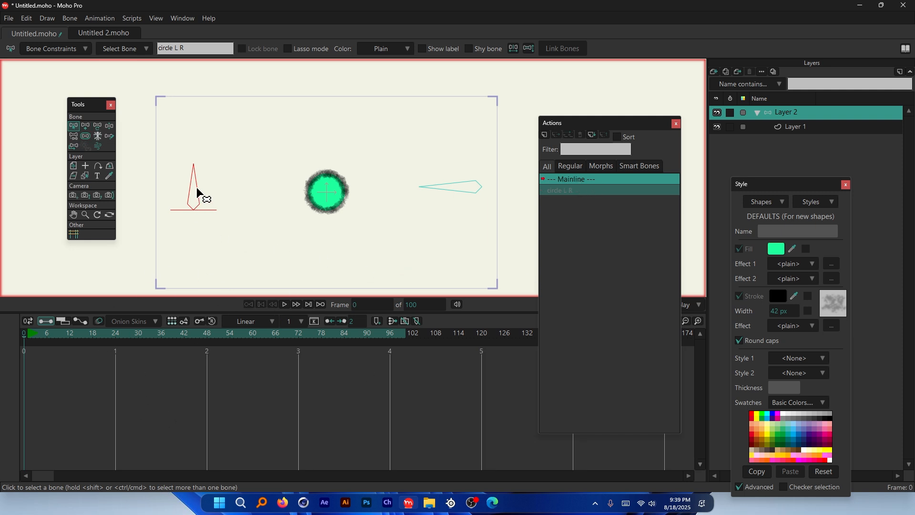
click(569, 190)
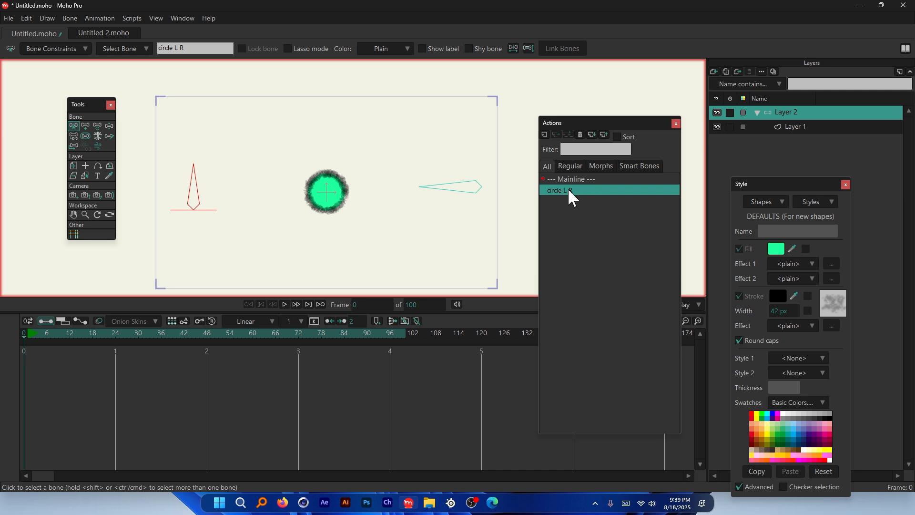
double_click(567, 190)
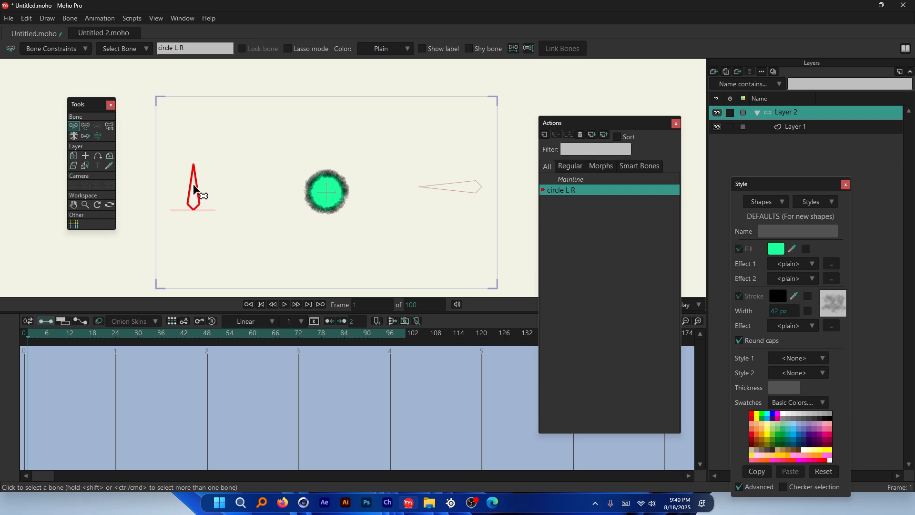
In the circle L R action, rotate the upright bone to 180° at frame 1 and to 90° at frame 24.
click(89, 128)
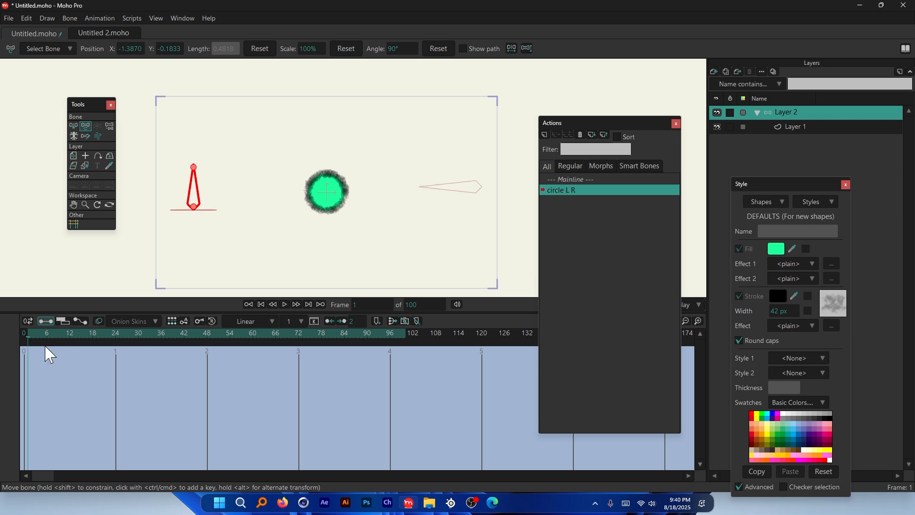
drag(195, 201, 130, 238)
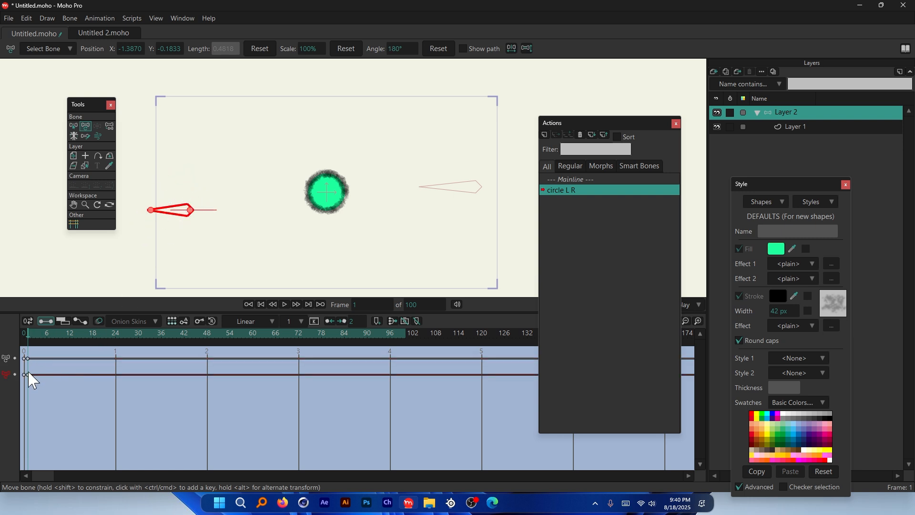
drag(88, 335, 117, 336)
drag(174, 213, 199, 191)
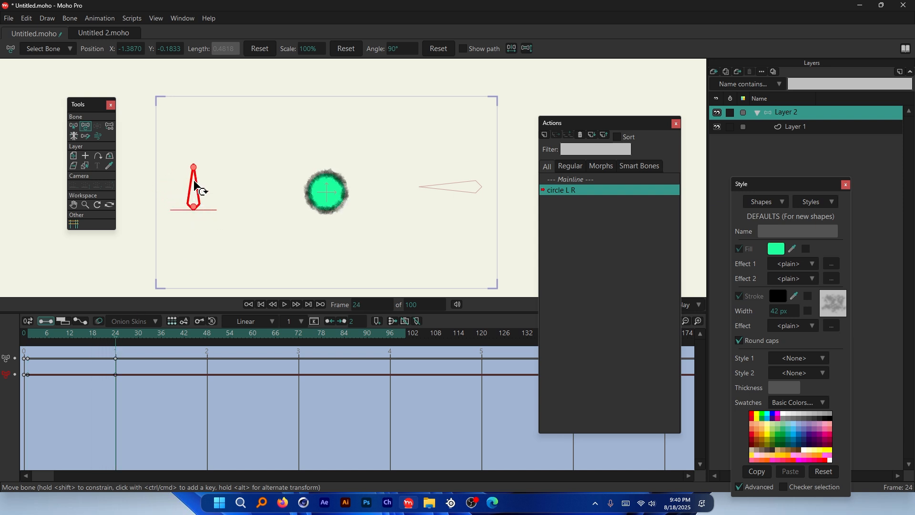
Scrub and play the circle L R action to check the bone's rotation, ending at frame 24.
drag(114, 336, 81, 342)
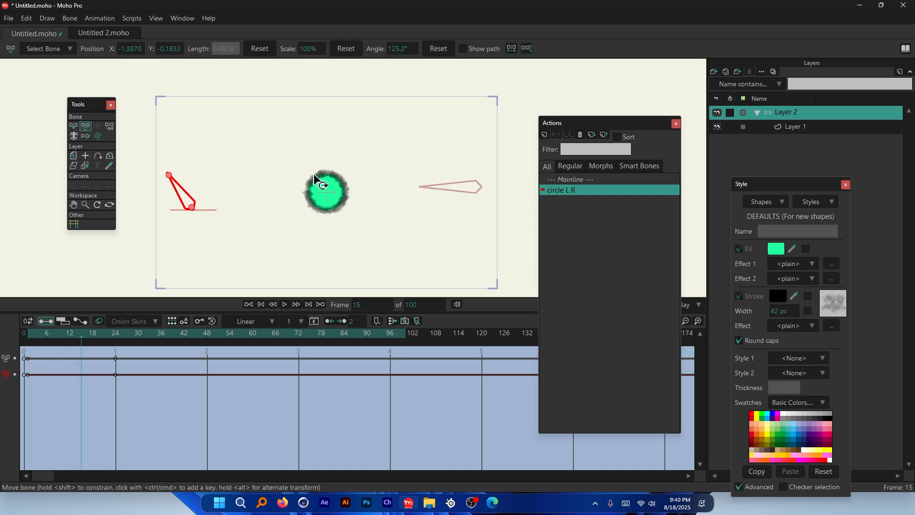
key(space)
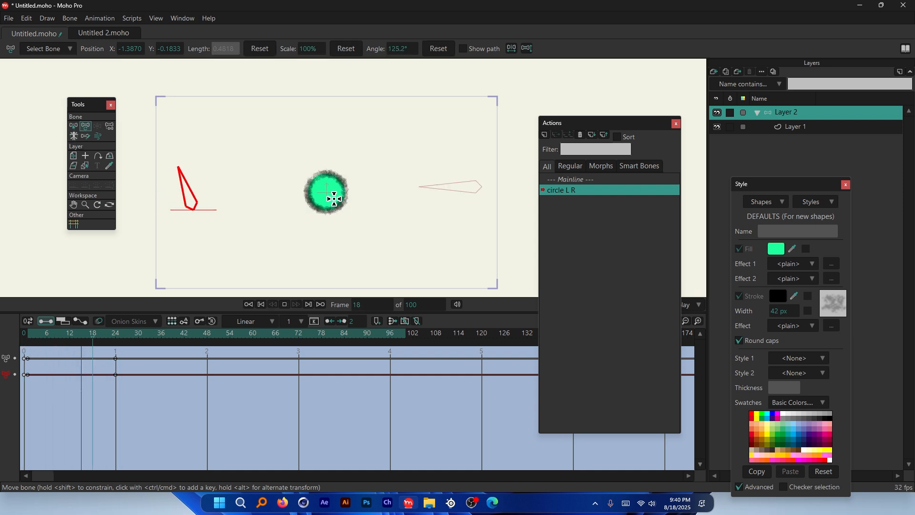
key(space)
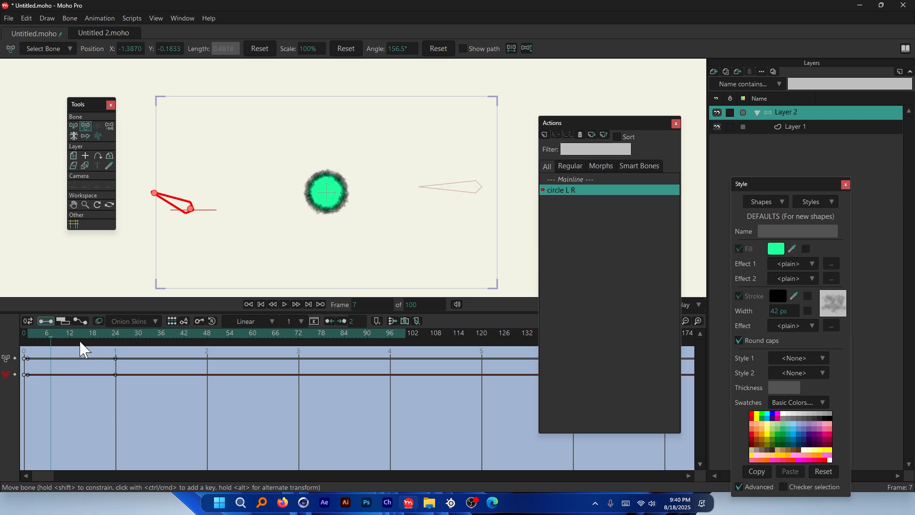
drag(80, 336, 118, 348)
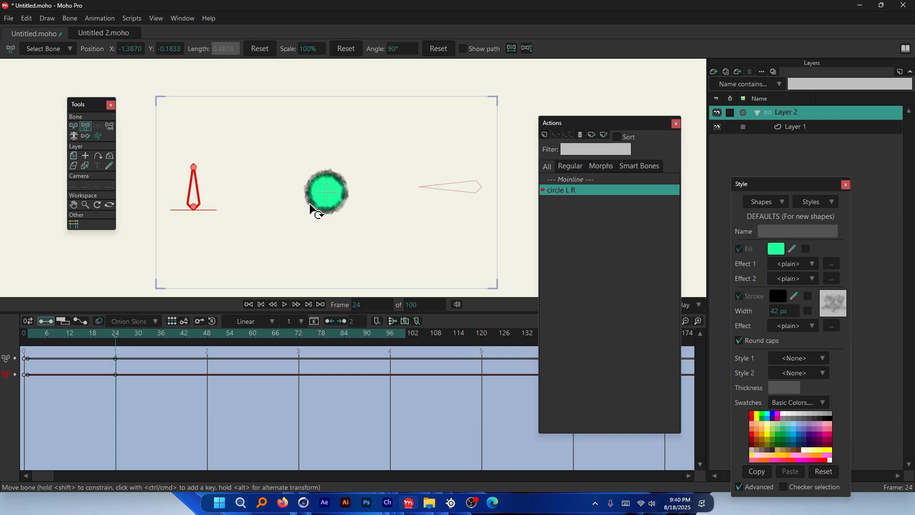
At frame 24 of the circle L R action, move the circle's points past the canvas's left edge to about X -2.02.
scroll(347, 184, up, 1)
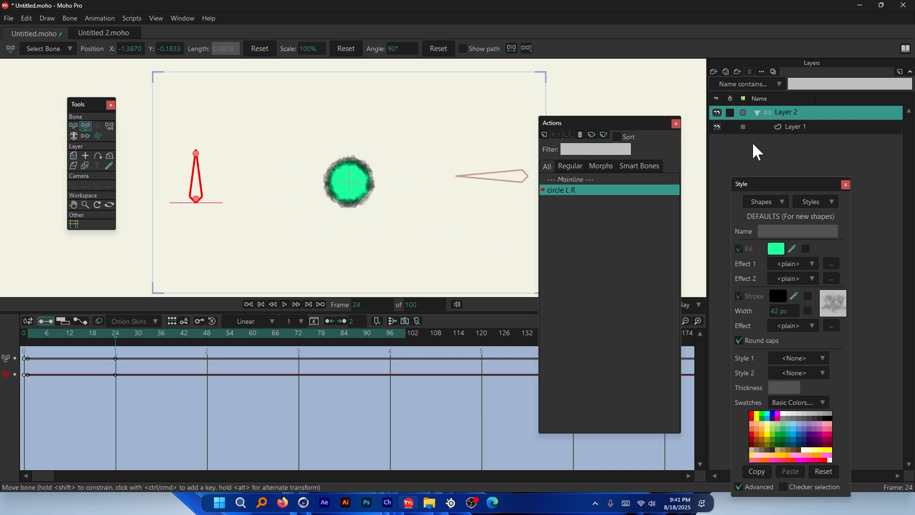
click(804, 128)
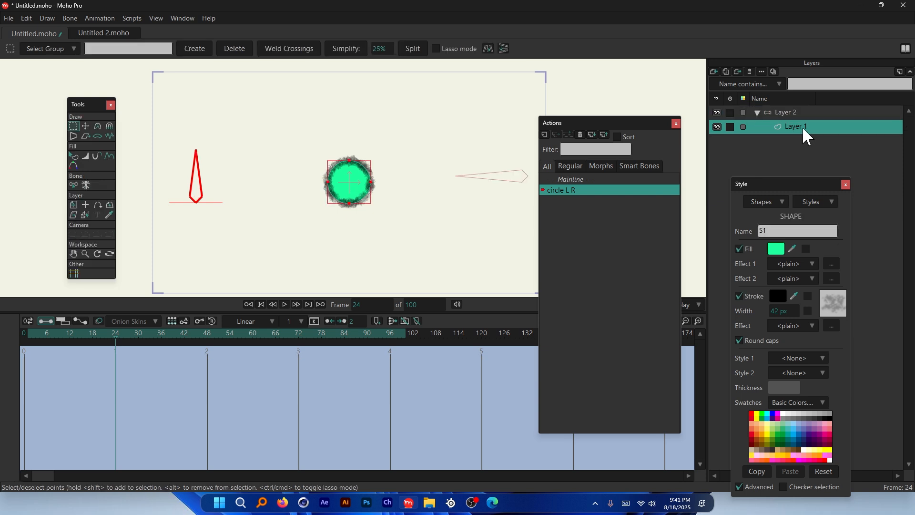
click(86, 126)
drag(449, 216, 237, 216)
scroll(379, 216, down, 5)
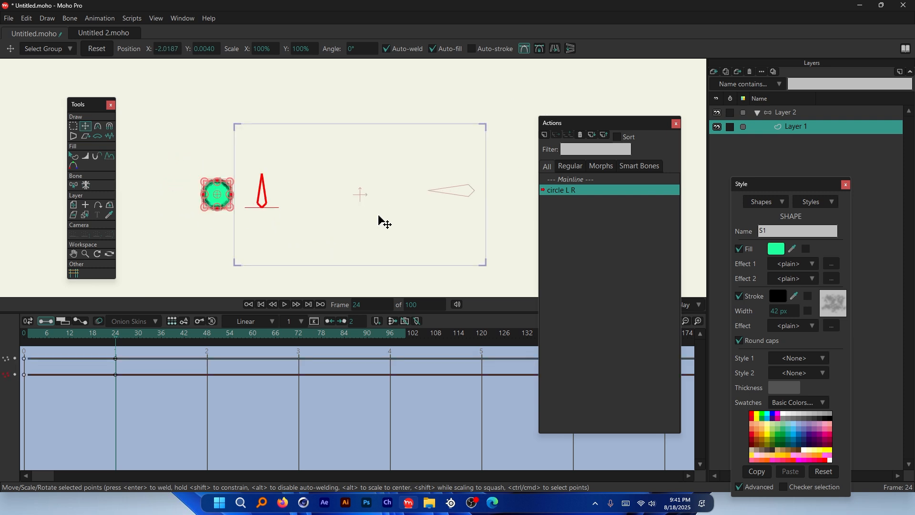
scroll(380, 216, up, 2)
Check the circle's and bone's poses at frames 1 and 24 of the circle L R action.
drag(93, 343, 119, 362)
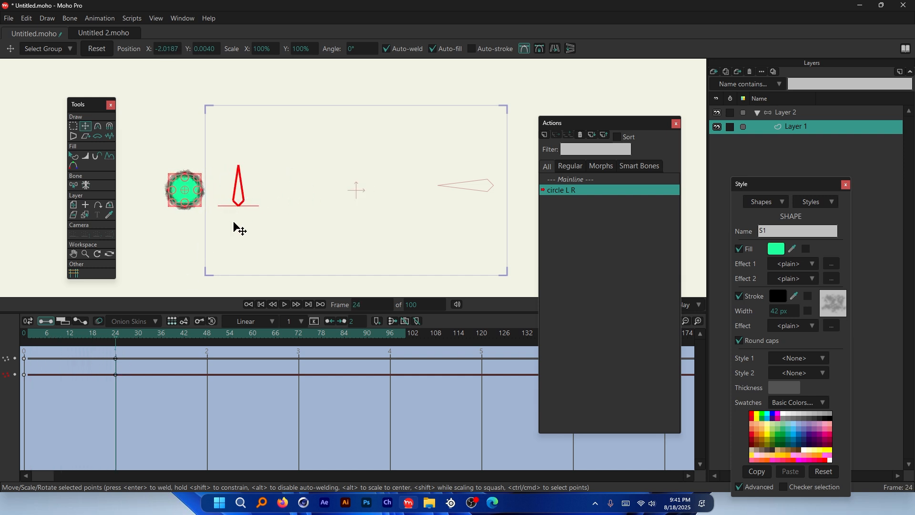
scroll(257, 165, up, 3)
scroll(279, 165, down, 1)
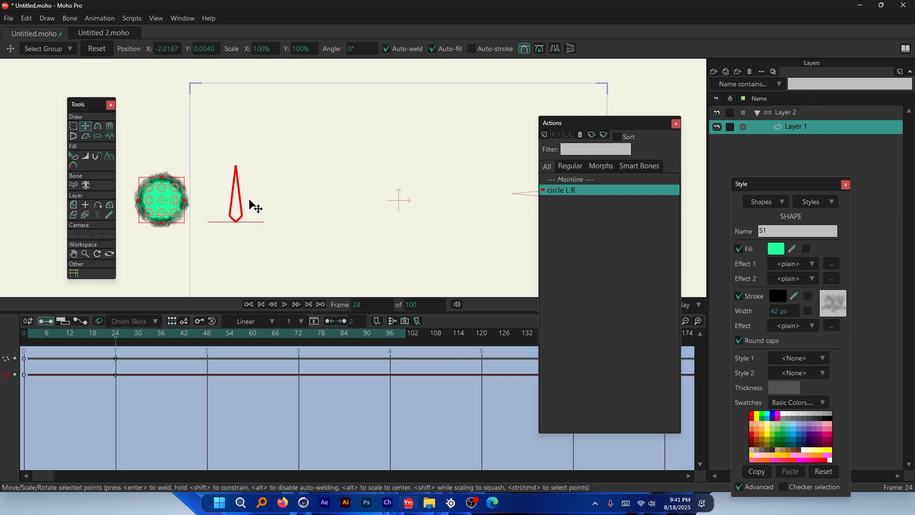
click(32, 335)
click(27, 336)
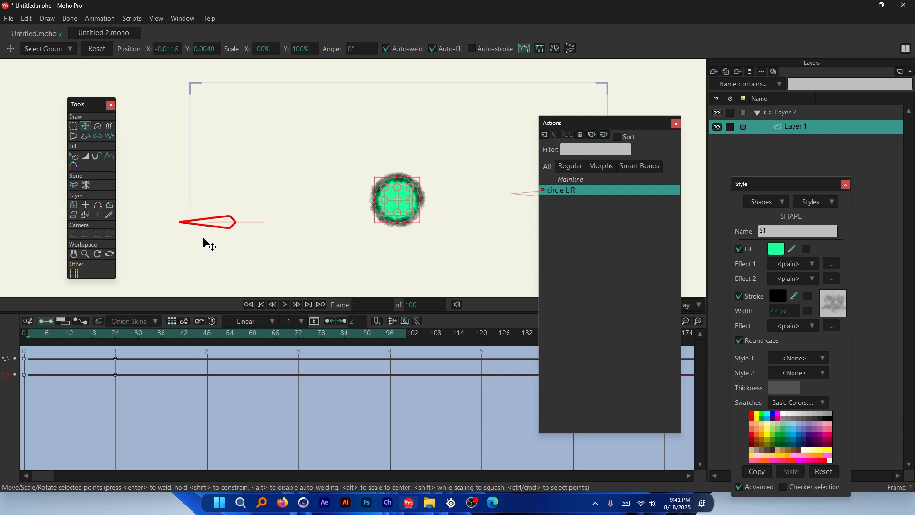
drag(65, 334, 115, 337)
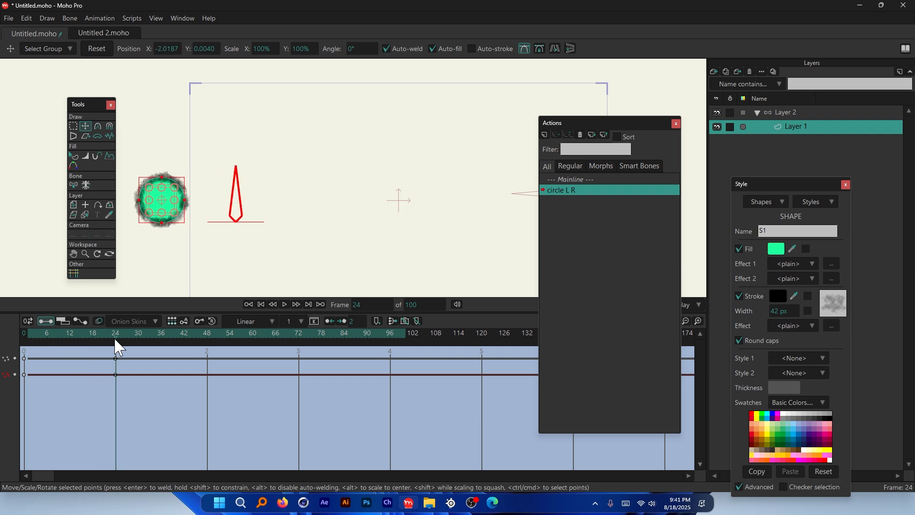
On the bone layer, remove the extra bone keys at frame 1 of the circle L R action.
click(793, 111)
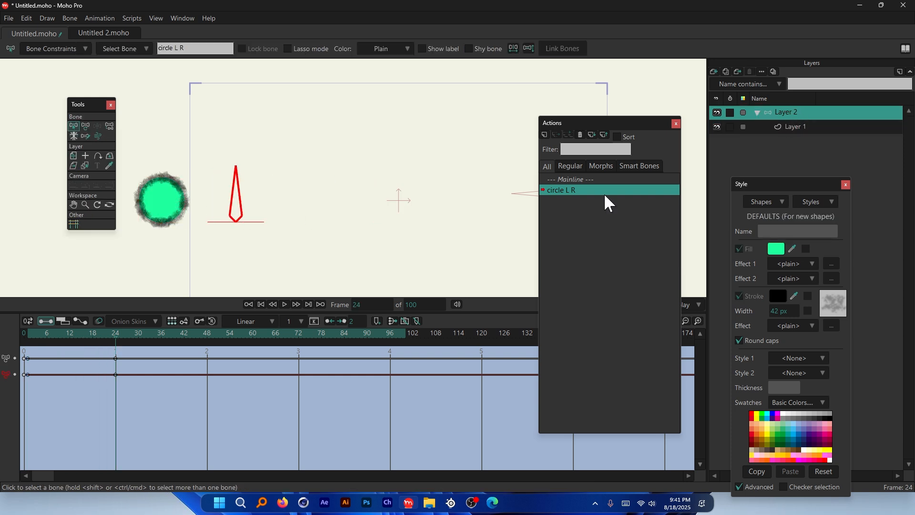
mouse_move(101, 336)
mouse_down()
mouse_move(71, 334)
mouse_move(116, 339)
mouse_up()
drag(49, 356, 29, 371)
click(31, 371)
scroll(285, 145, down, 1)
scroll(332, 162, up, 1)
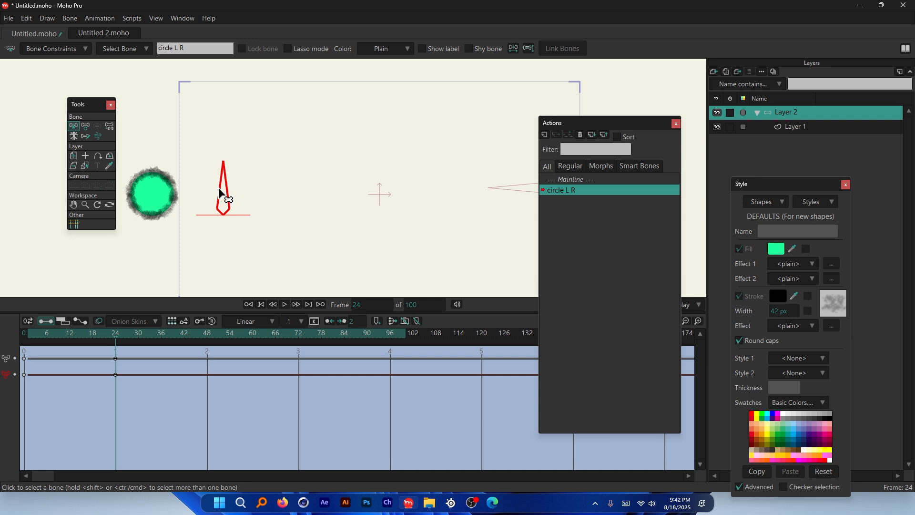
Rotate the upright bone to 180° at frame 24 of the circle L R action.
key(t)
drag(227, 194, 176, 237)
drag(83, 329, 116, 342)
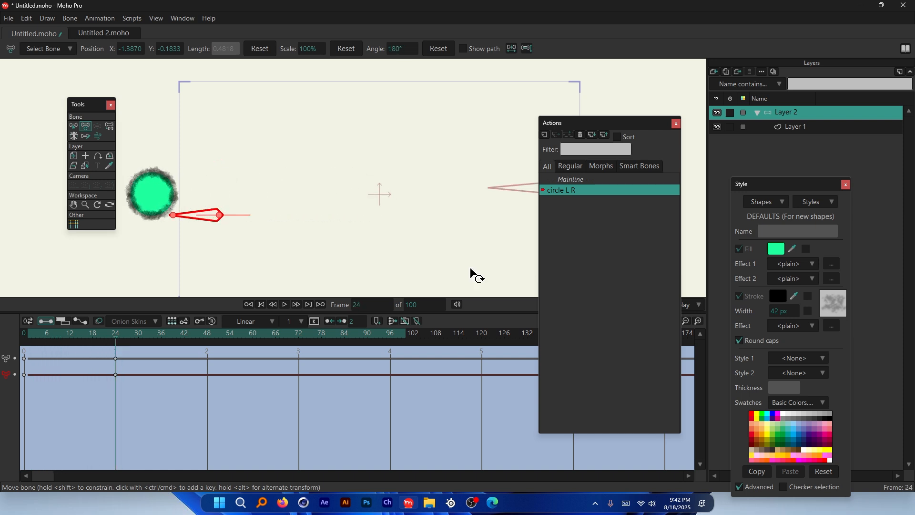
Switch from the circle L R action back to the Mainline timeline.
click(578, 180)
double_click(578, 178)
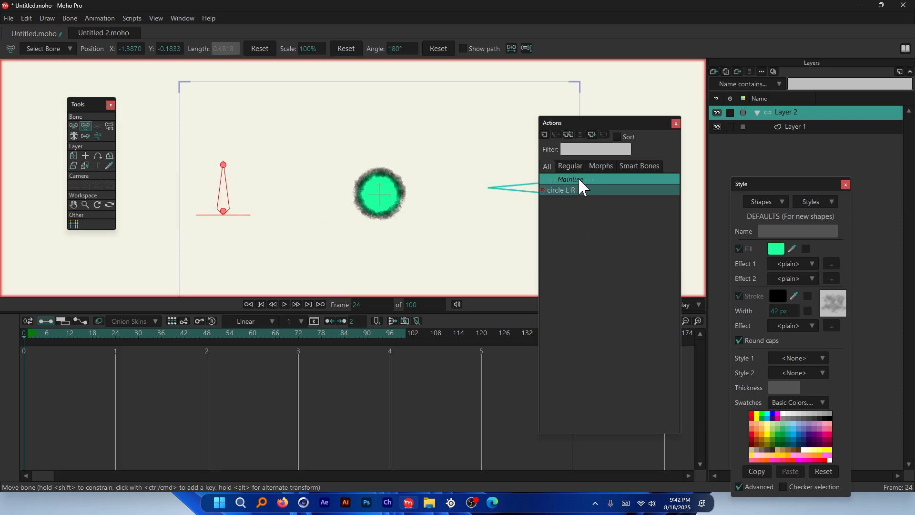
scroll(272, 181, up, 1)
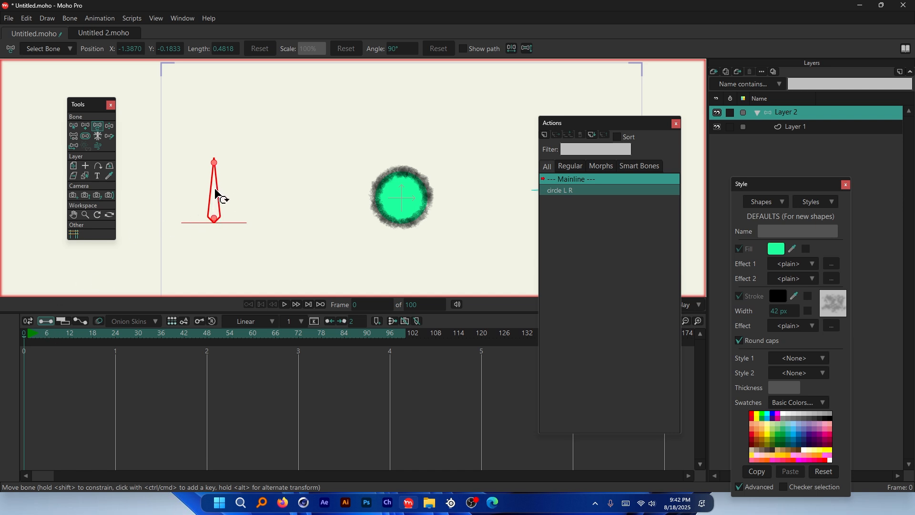
Try rotating the upright bone at frame 0 of the Mainline and undo the rotation.
drag(215, 196, 214, 221)
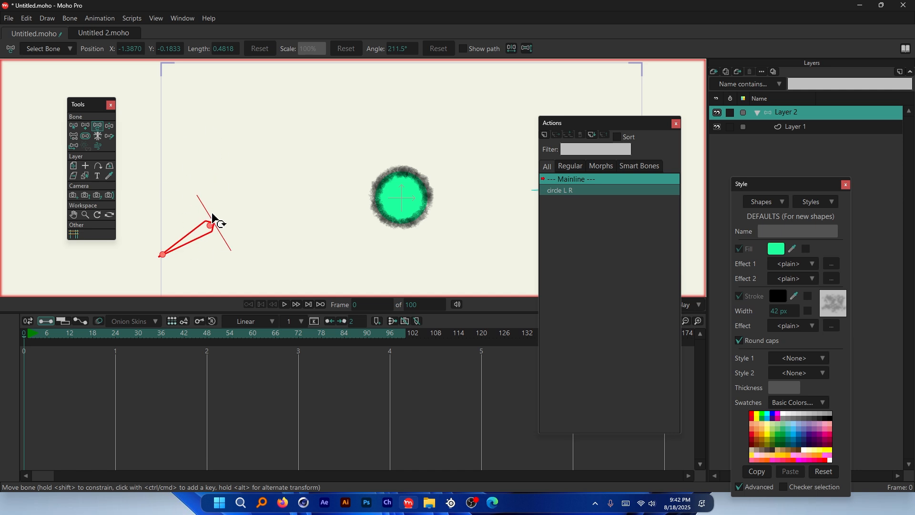
scroll(214, 221, down, 3)
scroll(214, 237, up, 2)
scroll(194, 202, down, 1)
scroll(210, 221, up, 2)
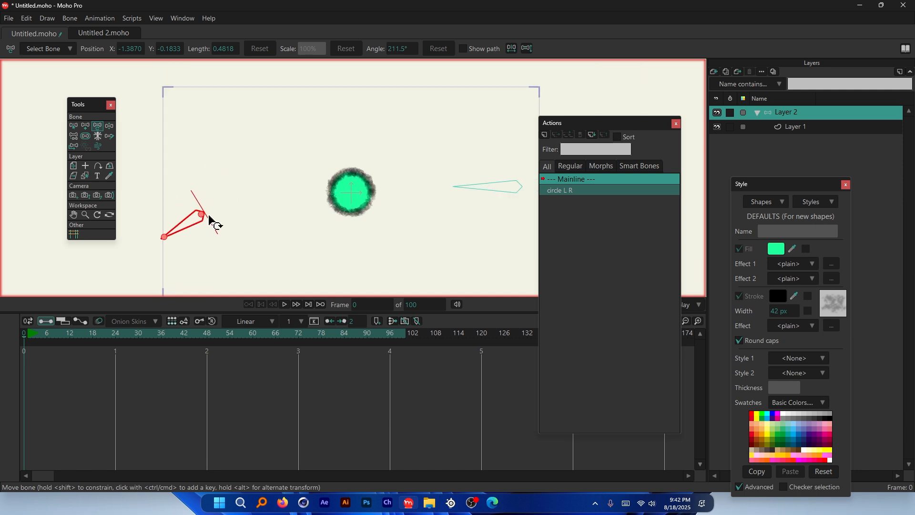
key(ctrl+z)
scroll(197, 190, up, 1)
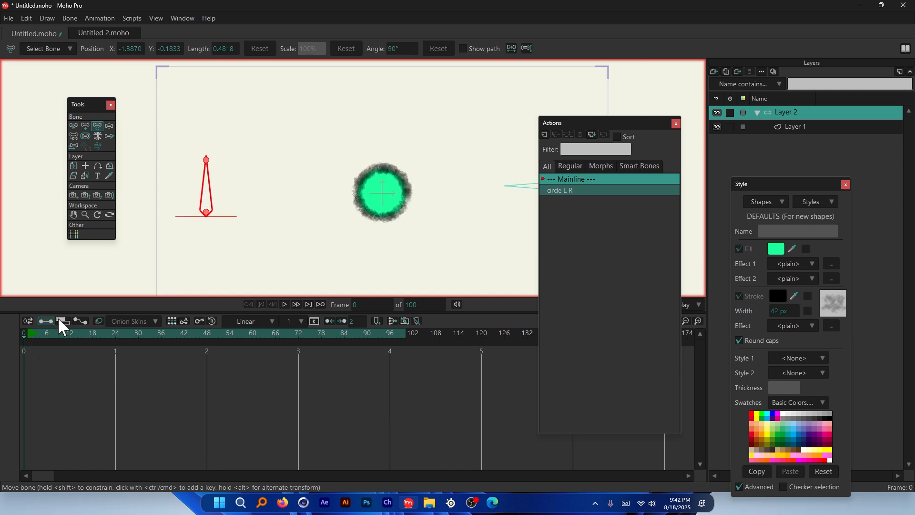
drag(206, 172, 190, 191)
Test the smart bone on the Mainline by rotating it to about 163° at frame 12 and about 56° at frame 36.
click(69, 337)
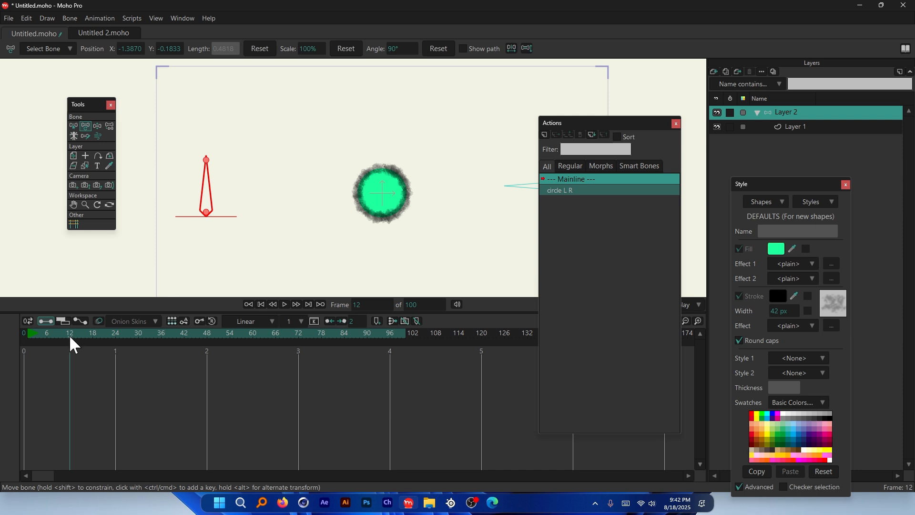
drag(211, 190, 180, 205)
scroll(181, 198, down, 1)
scroll(182, 173, down, 1)
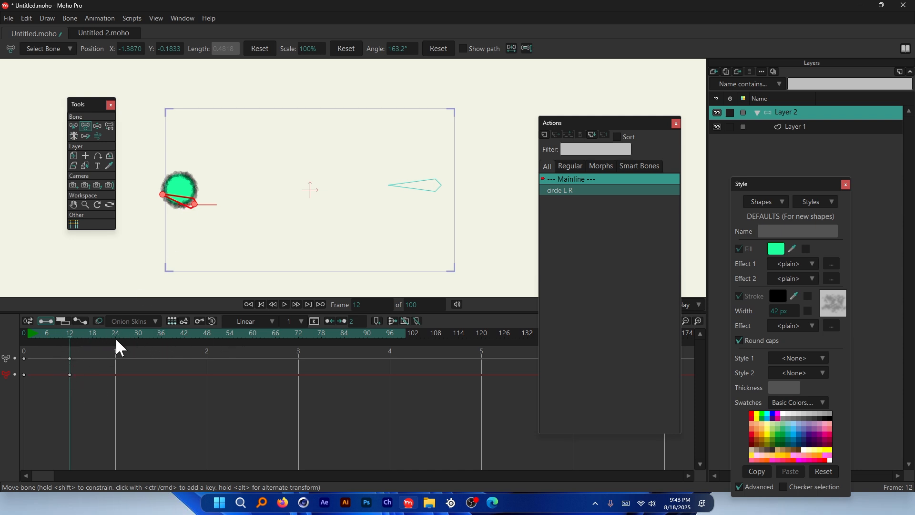
click(159, 334)
drag(188, 207, 204, 198)
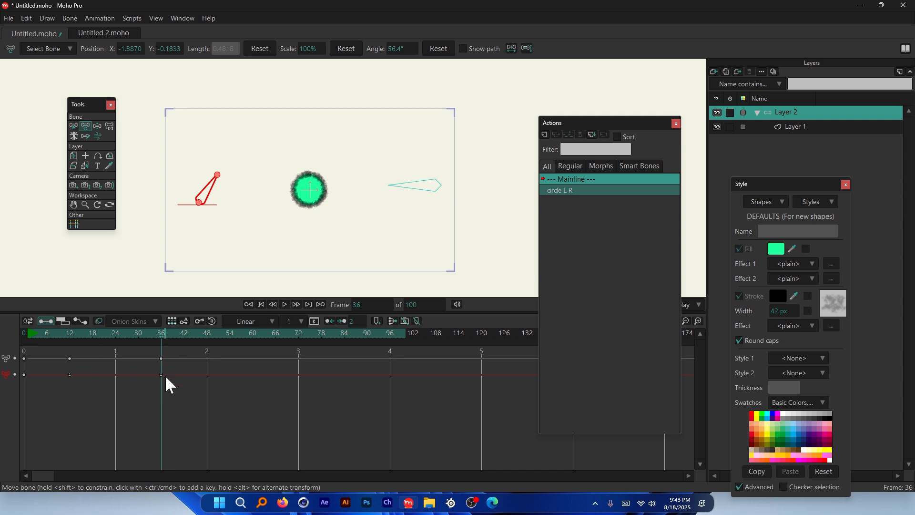
Delete the bone's test keys at frames 12 and 36 from the Mainline and return to frame 0.
drag(194, 348, 59, 401)
key(Delete)
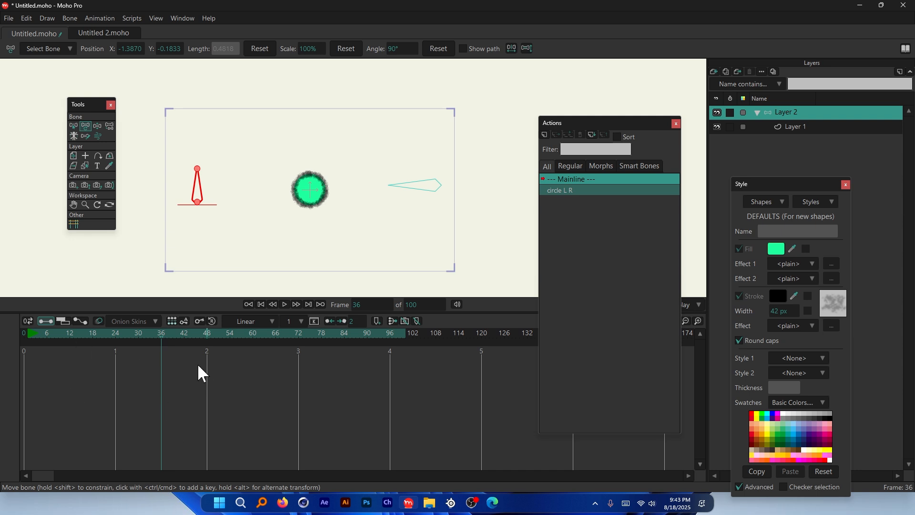
scroll(280, 204, up, 1)
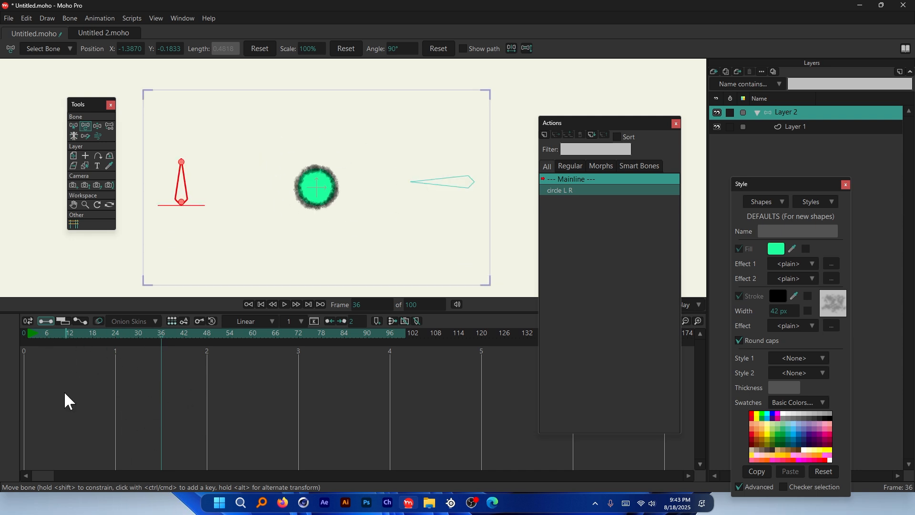
click(23, 334)
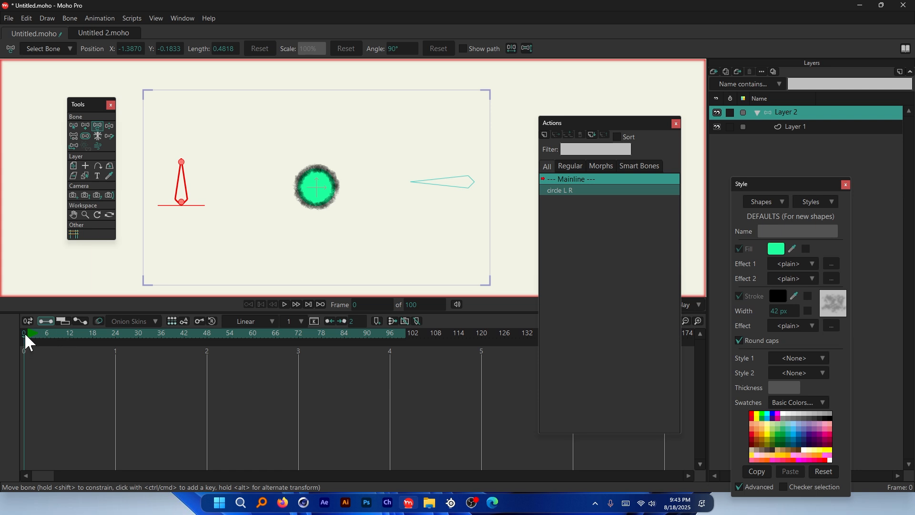
Create a second action for the upright bone with the name circle L R 2.
click(544, 135)
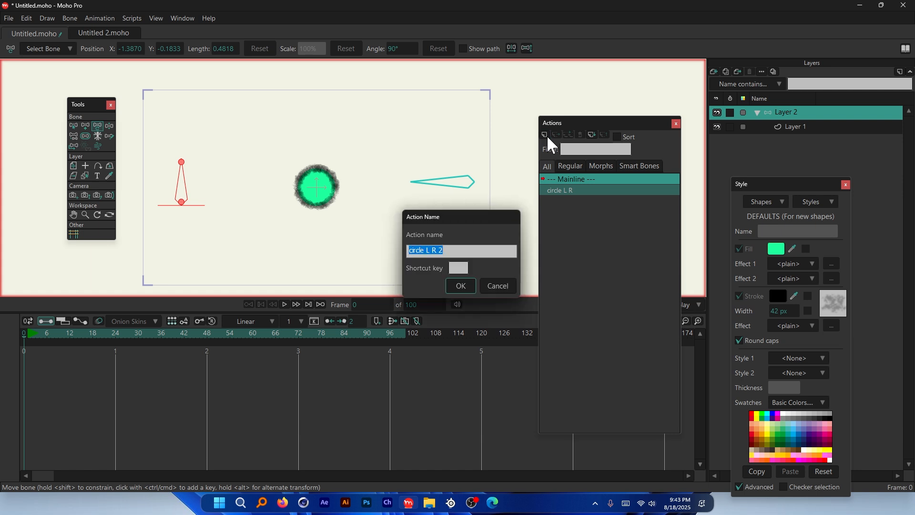
drag(437, 253, 406, 253)
drag(464, 220, 479, 158)
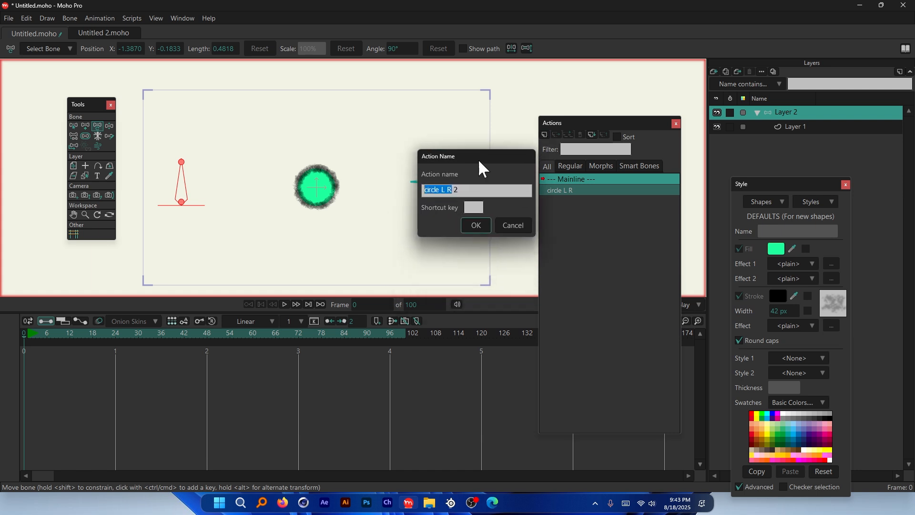
double_click(456, 190)
click(482, 222)
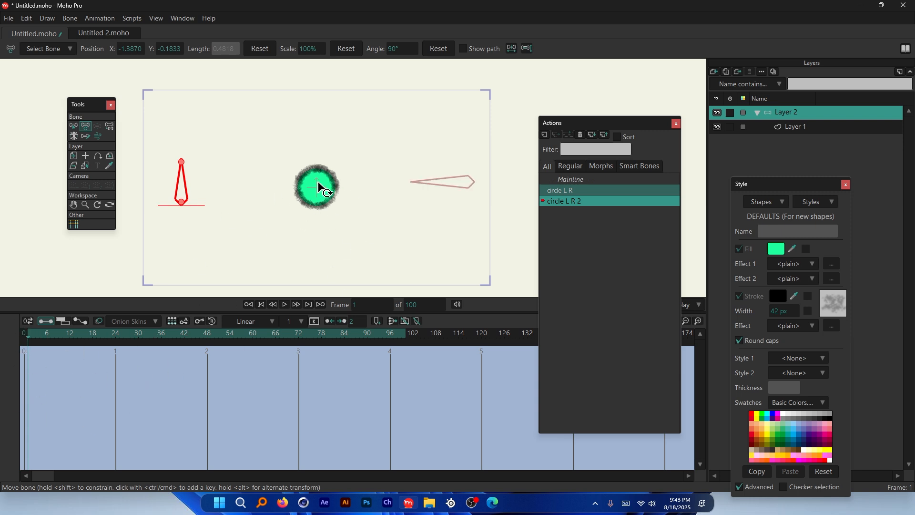
At frame 24 of circle L R 2, rotate the upright bone clockwise to horizontal and move the circle's points to about X 2.04.
click(115, 335)
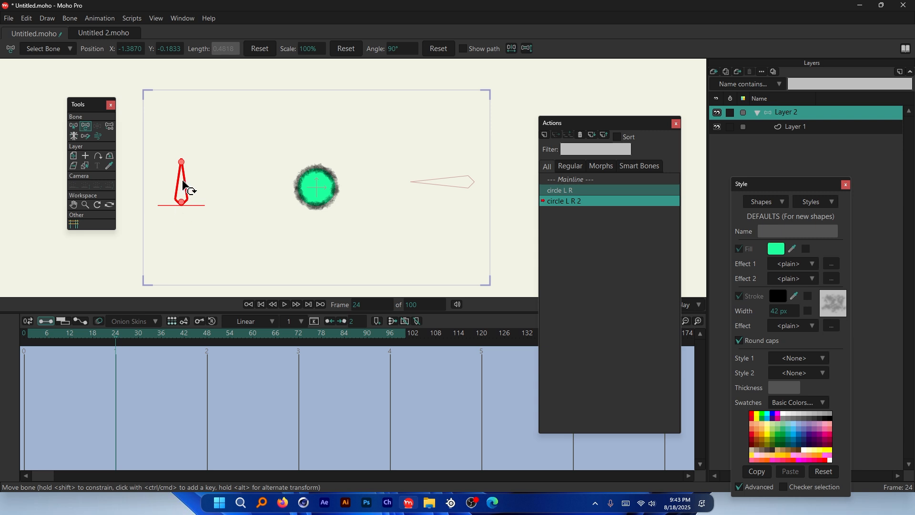
drag(180, 190, 217, 236)
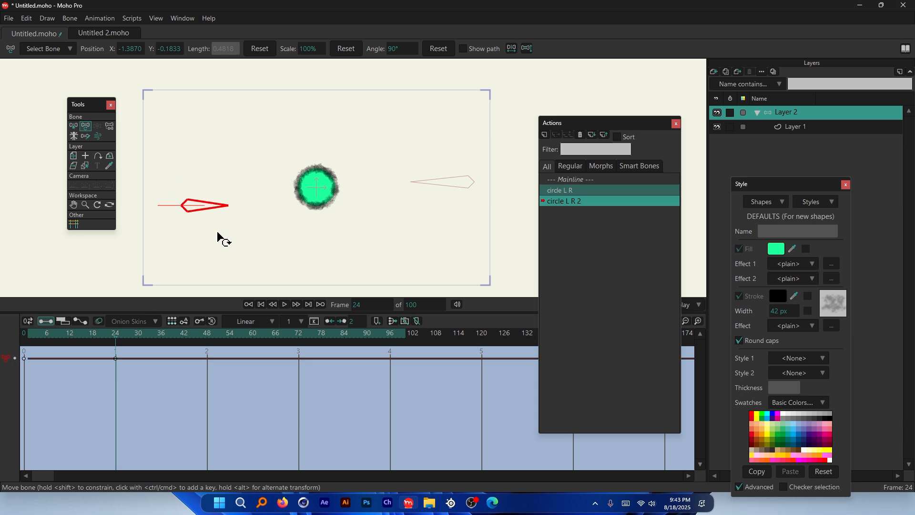
click(798, 129)
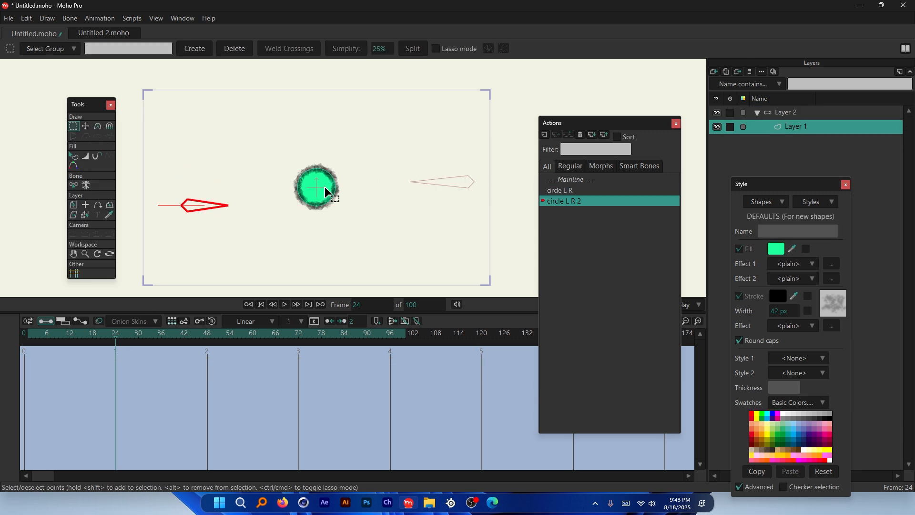
click(85, 125)
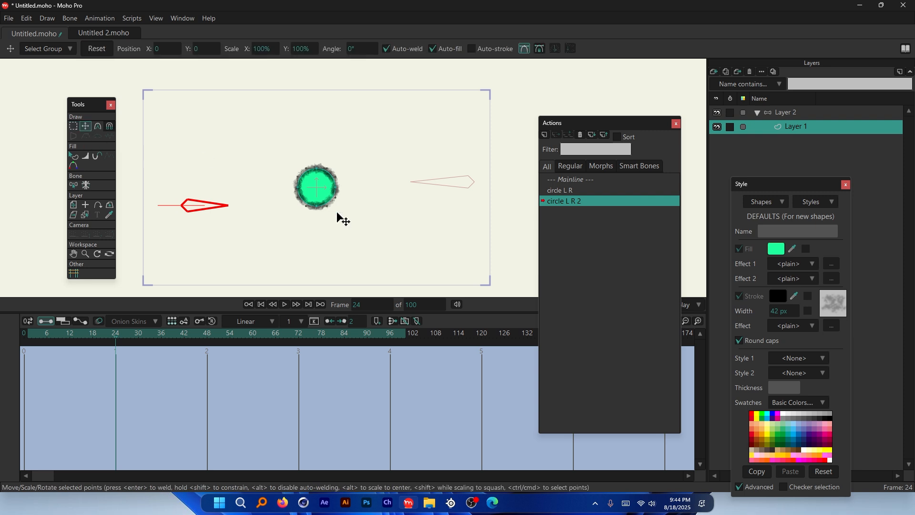
click(330, 188)
drag(279, 137, 477, 138)
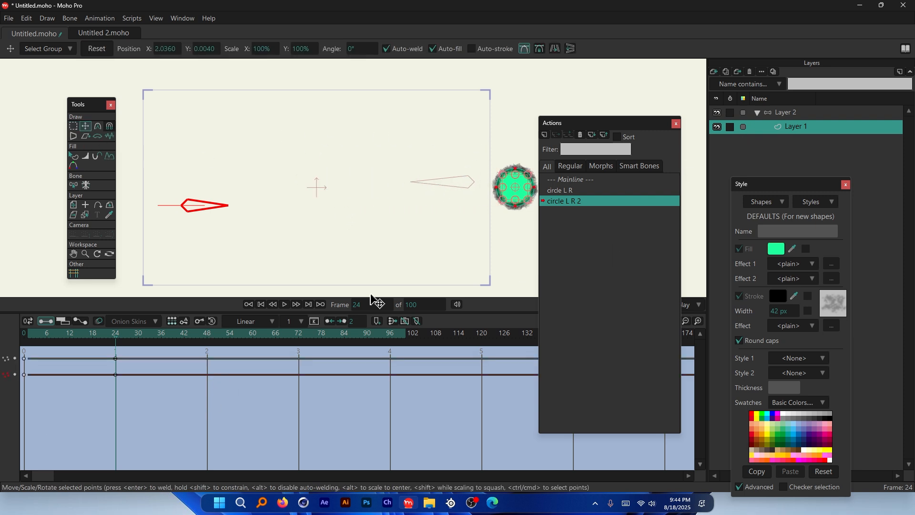
Return to the Mainline and test the smart bone by rotating it to about 27.5° at frame 20.
click(572, 180)
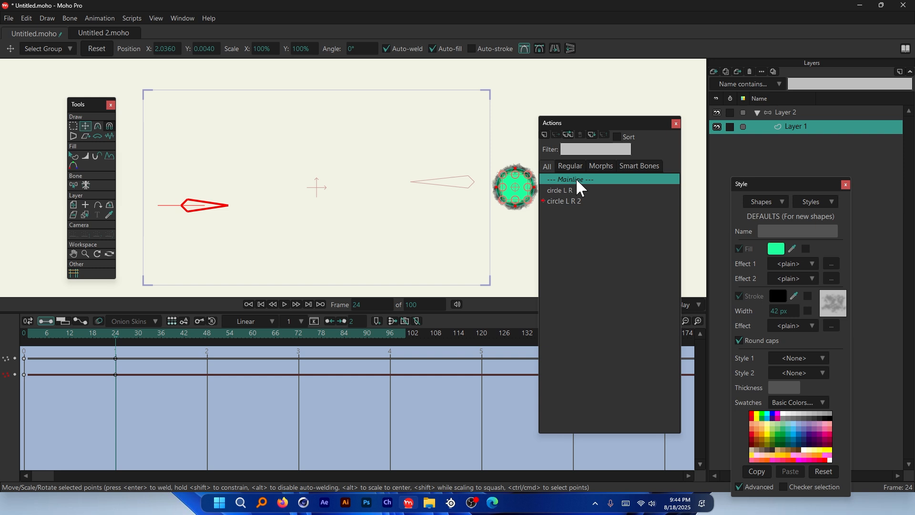
double_click(575, 180)
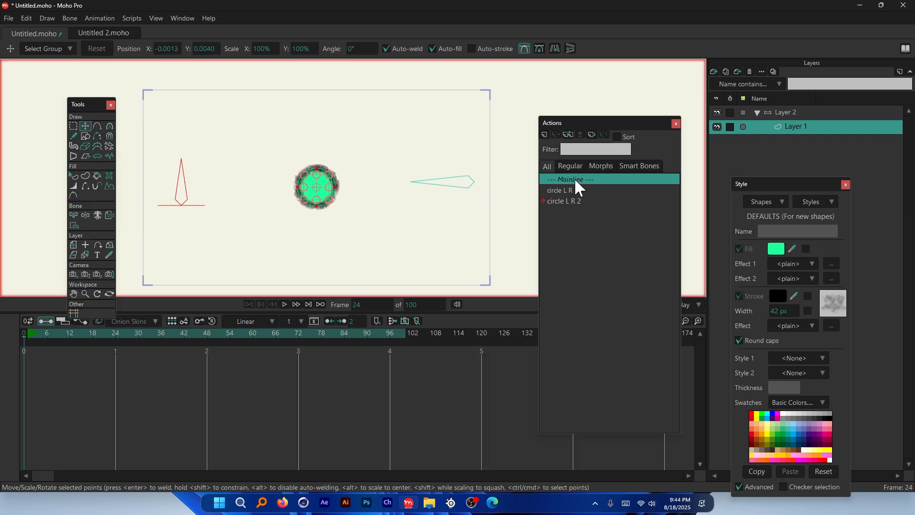
click(97, 331)
click(791, 111)
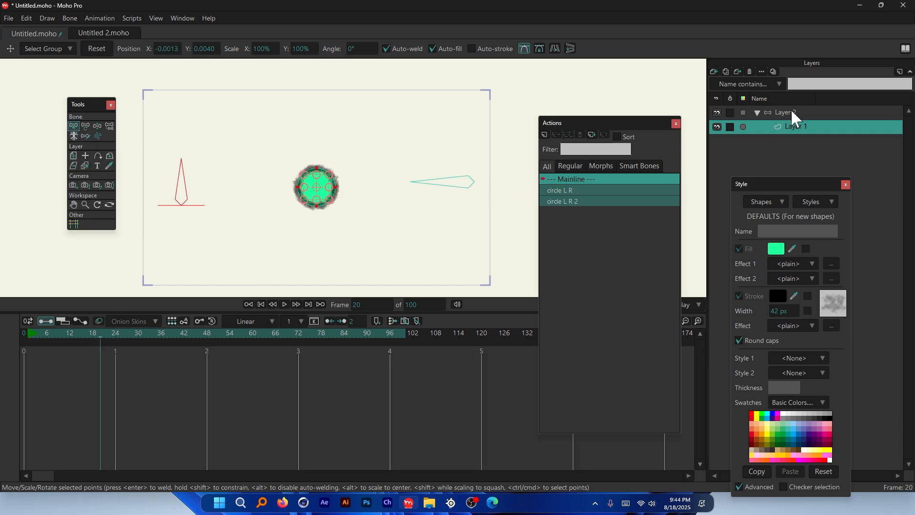
click(82, 127)
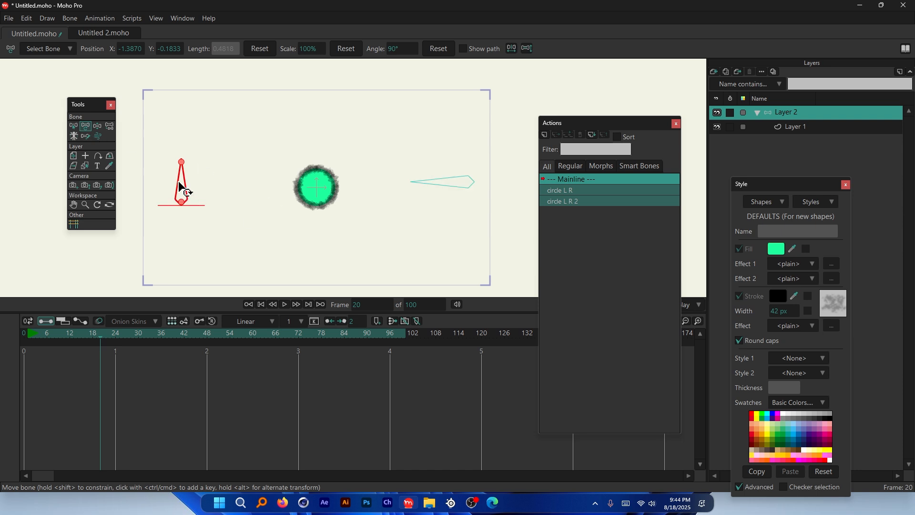
drag(182, 190, 274, 151)
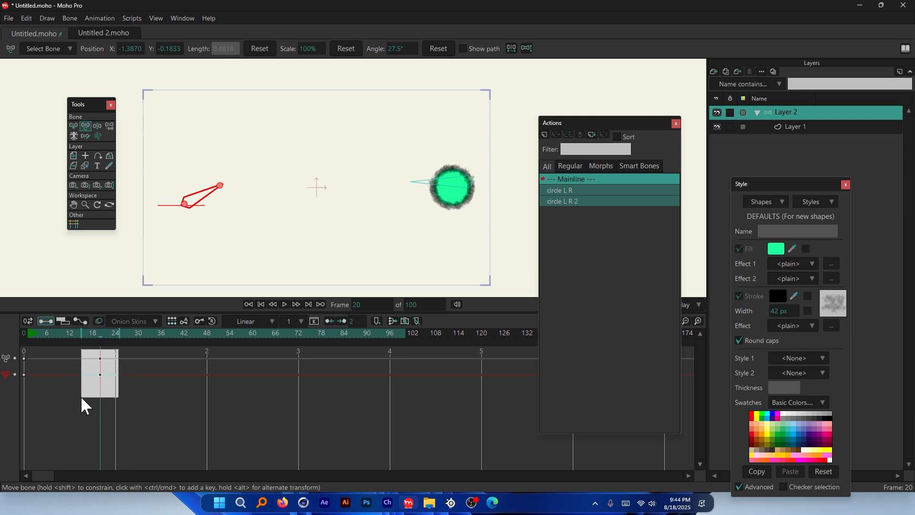
Delete the upright bone's test key at frame 20 from the Mainline and return to frame 0.
drag(81, 398, 81, 397)
click(101, 371)
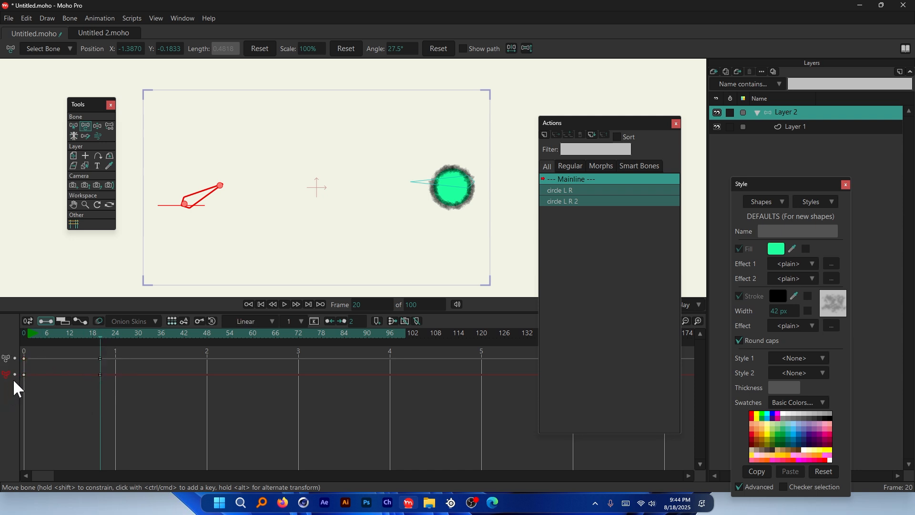
key(Delete)
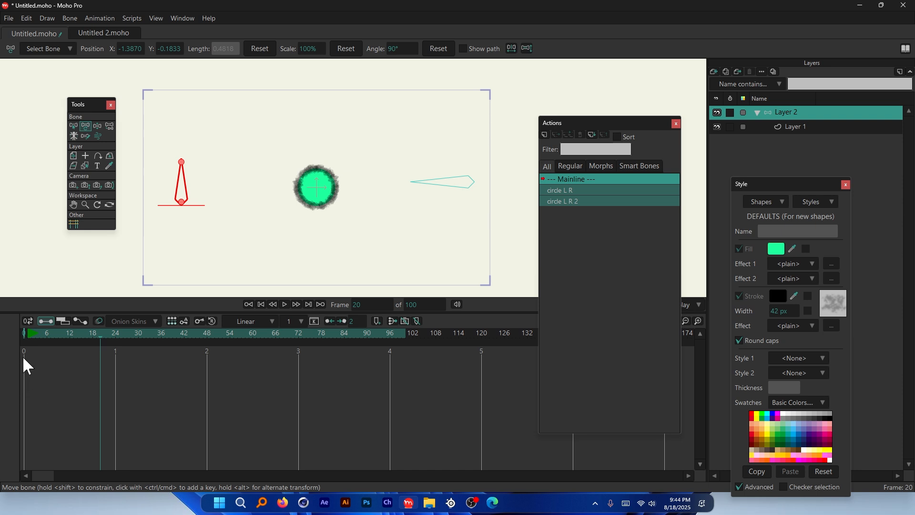
click(24, 333)
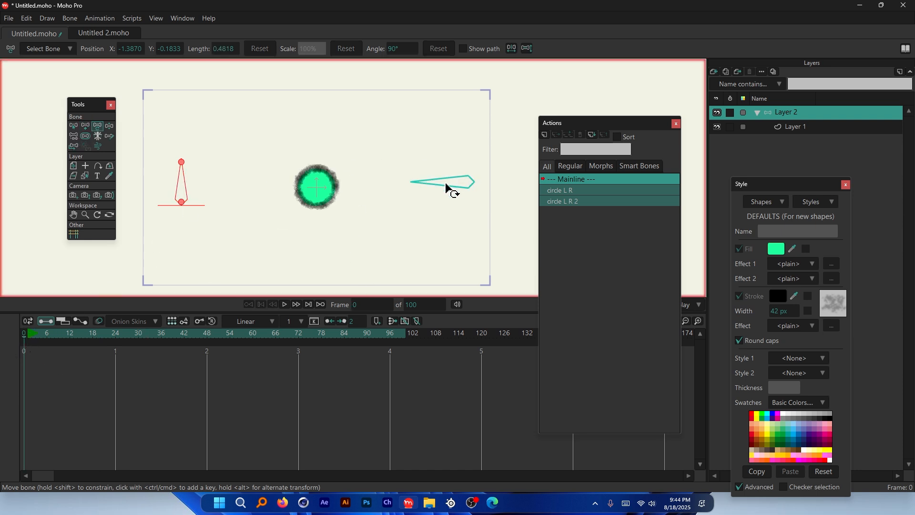
Select the horizontal bone and create an action for it with the name circle U D.
click(74, 126)
click(436, 232)
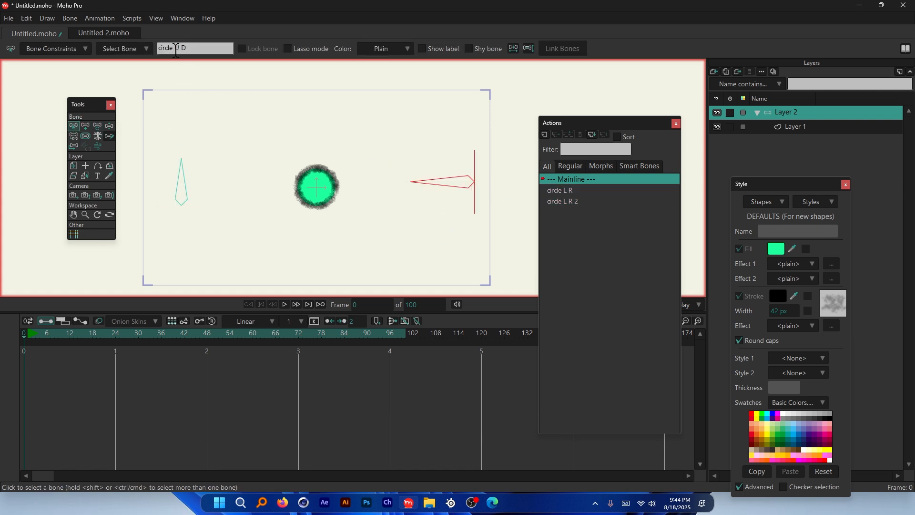
click(544, 133)
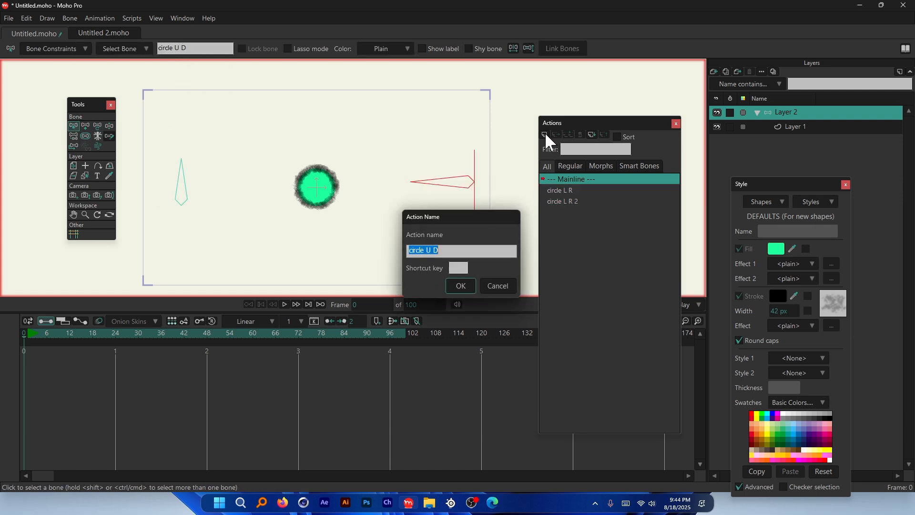
click(459, 288)
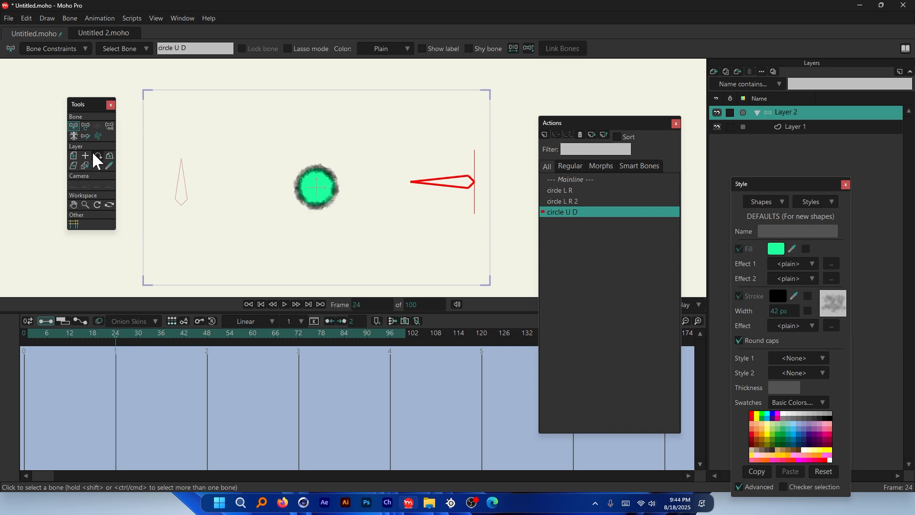
At frame 24 of circle U D, rotate the horizontal bone down to 270° and move the circle's points to about Y -1.24.
key(t)
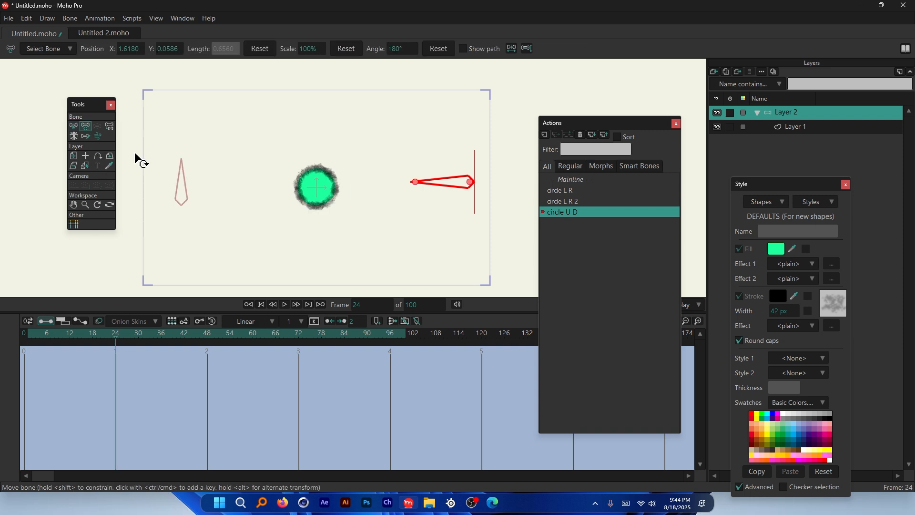
drag(434, 183, 516, 234)
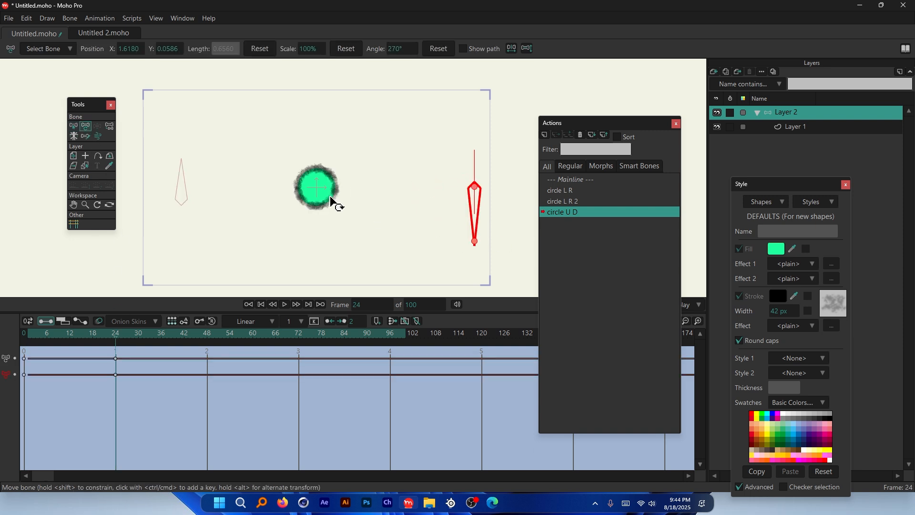
click(771, 125)
key(t)
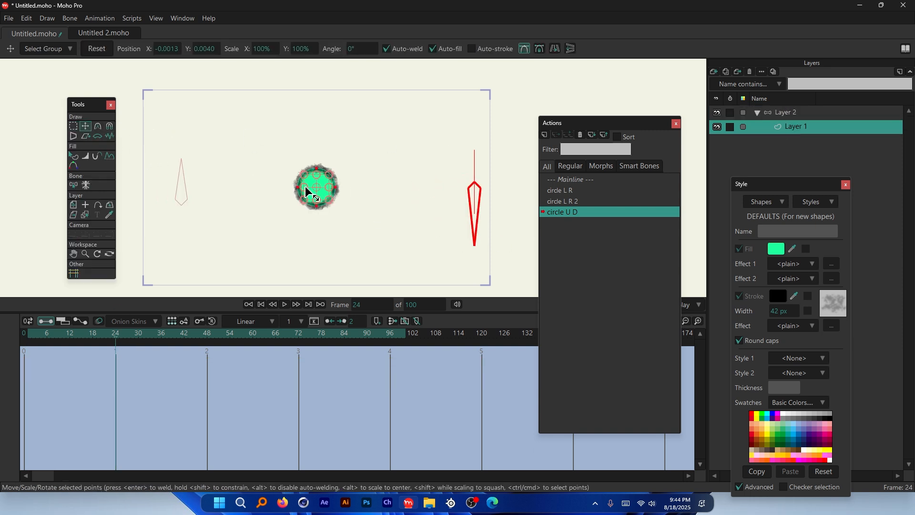
drag(381, 142, 387, 264)
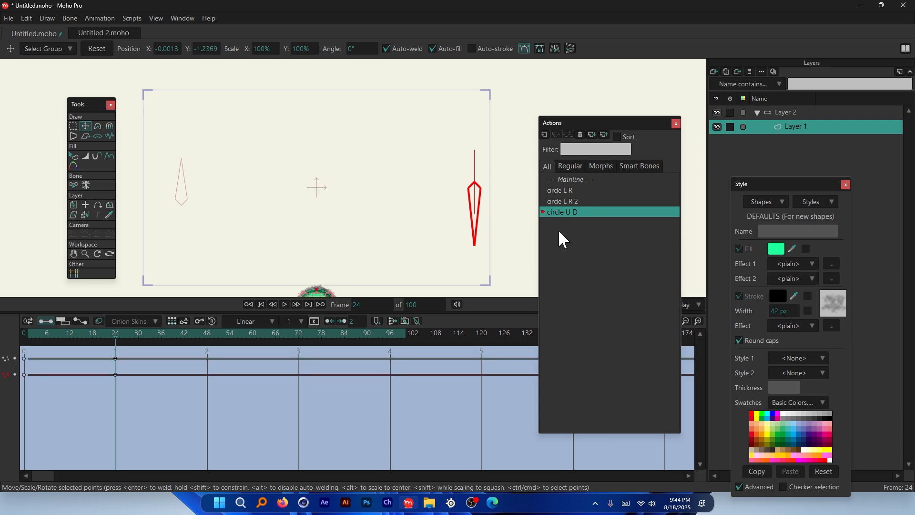
Return to the Mainline and create a second action for the horizontal bone with the name circle U D 2.
double_click(574, 181)
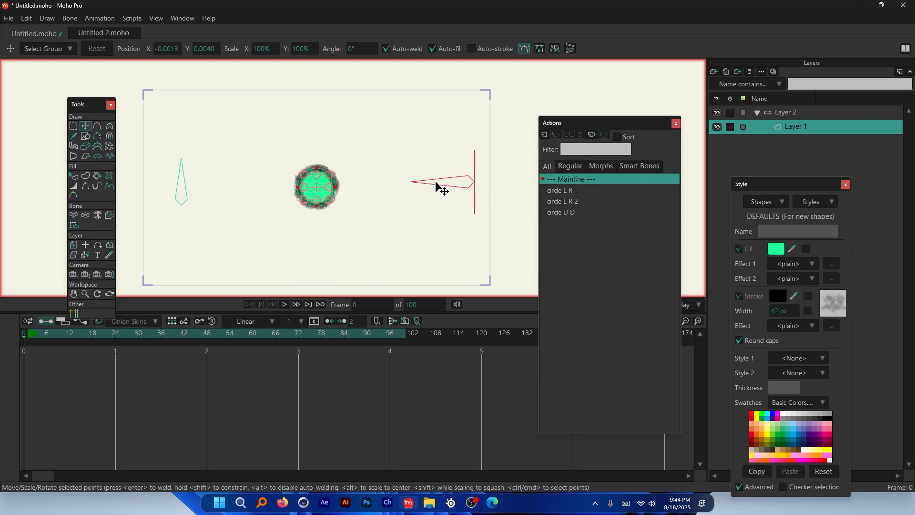
click(805, 113)
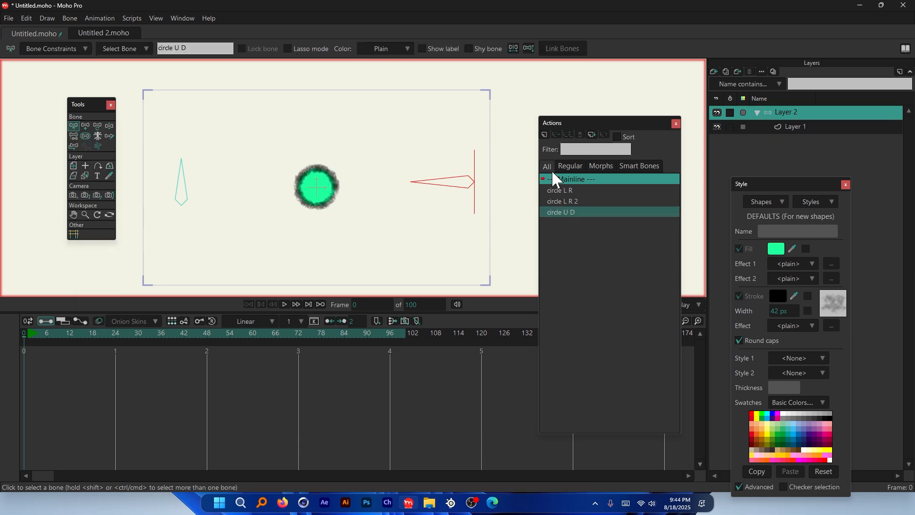
click(544, 135)
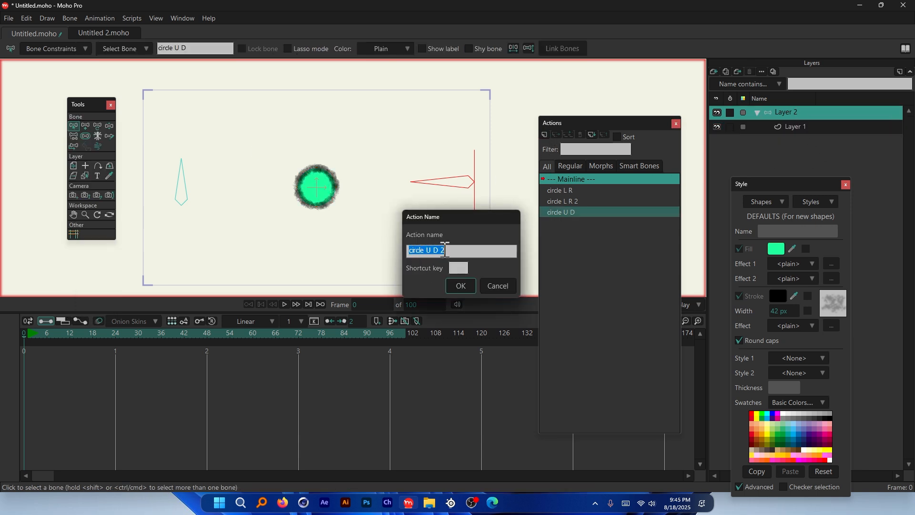
click(462, 285)
At frame 24 of circle U D 2, rotate the horizontal bone straight up and move the circle's points to about Y 1.245.
click(116, 333)
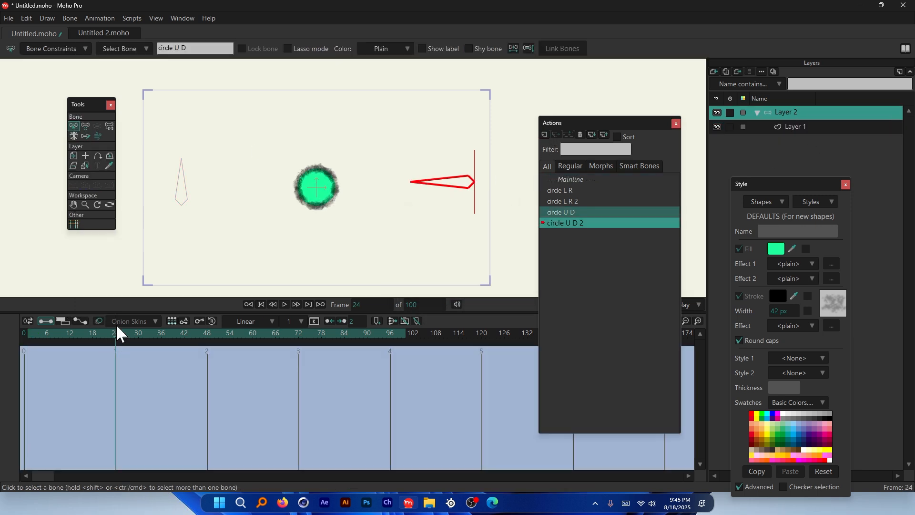
click(86, 126)
drag(419, 181, 448, 157)
click(794, 127)
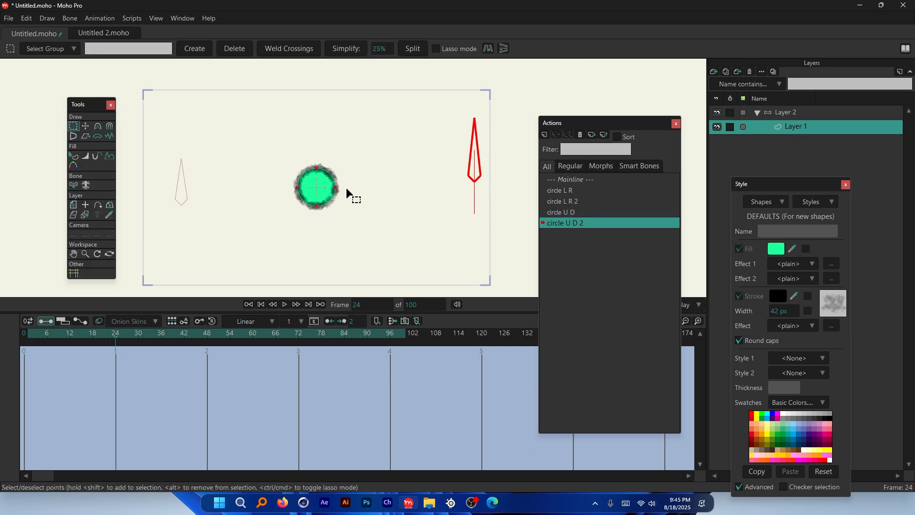
drag(401, 215, 380, 163)
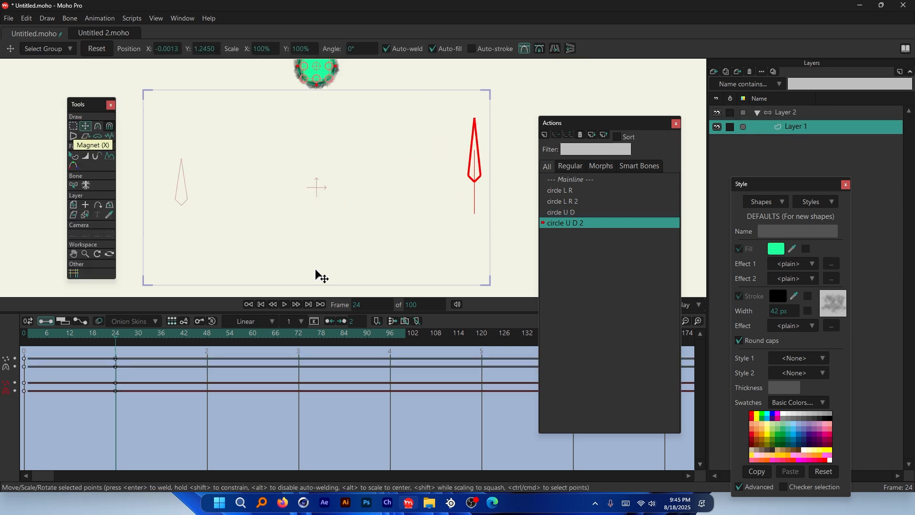
Return to the Mainline and test both smart bones together at frame 15 by rotating each one both ways.
double_click(573, 180)
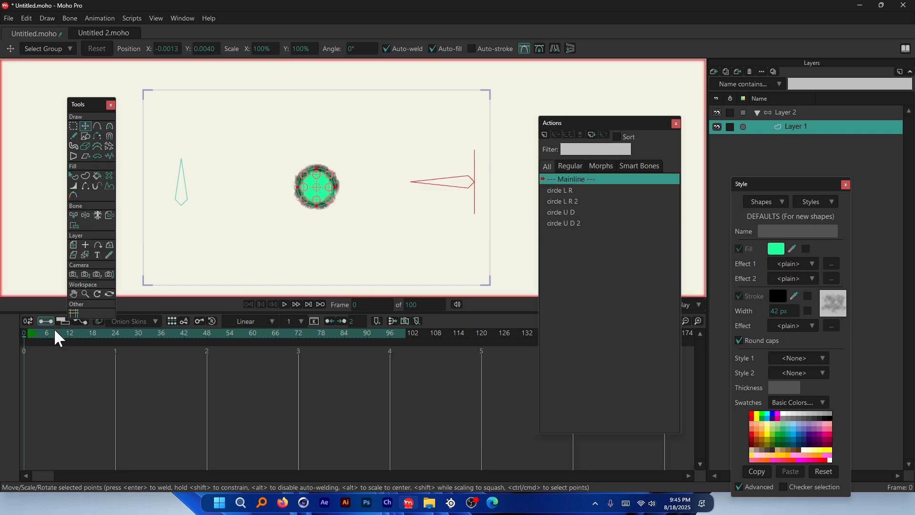
click(81, 334)
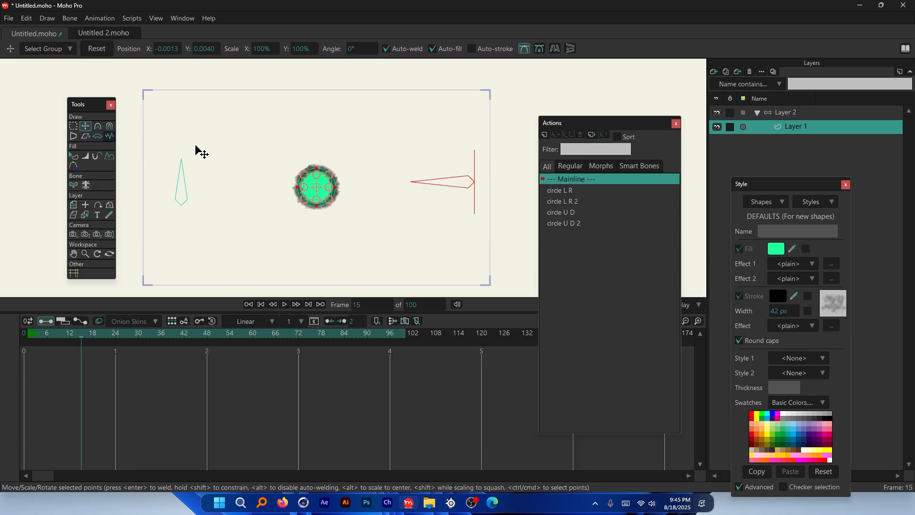
click(796, 111)
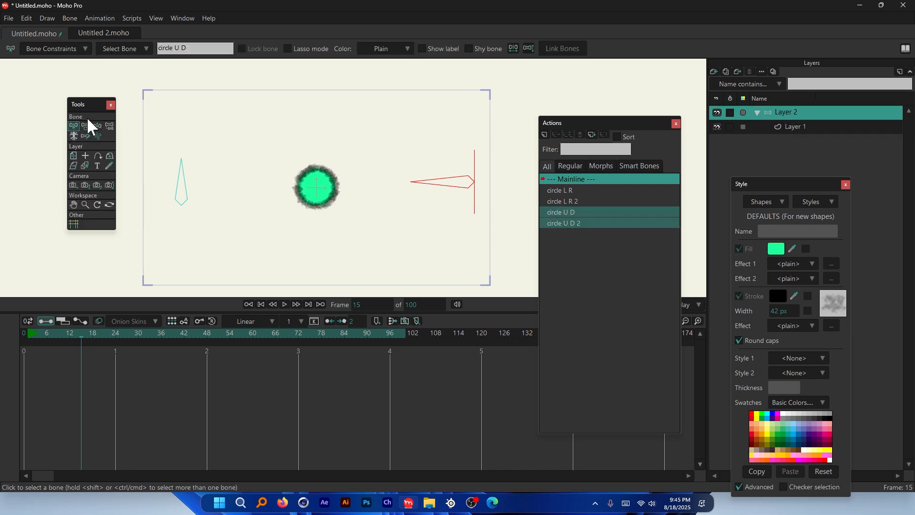
click(86, 126)
drag(93, 100, 138, 122)
drag(180, 192, 165, 182)
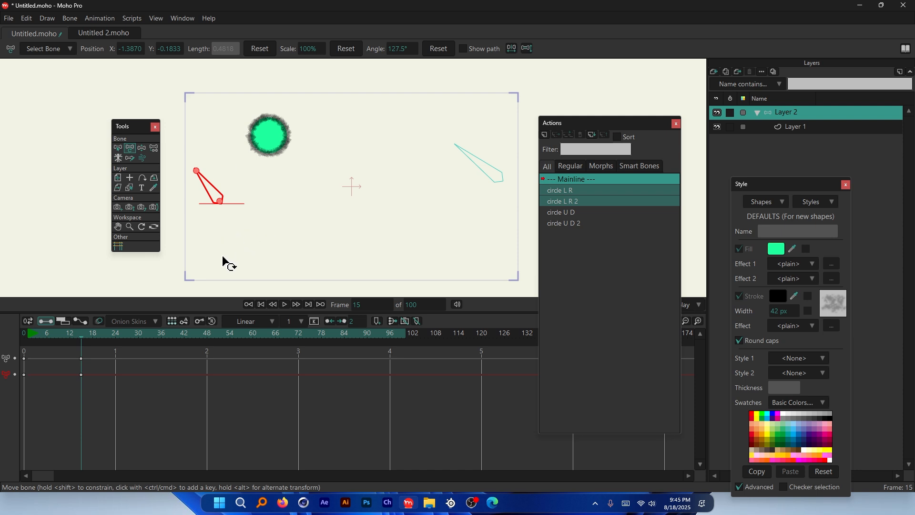
drag(208, 192, 205, 190)
drag(473, 167, 484, 218)
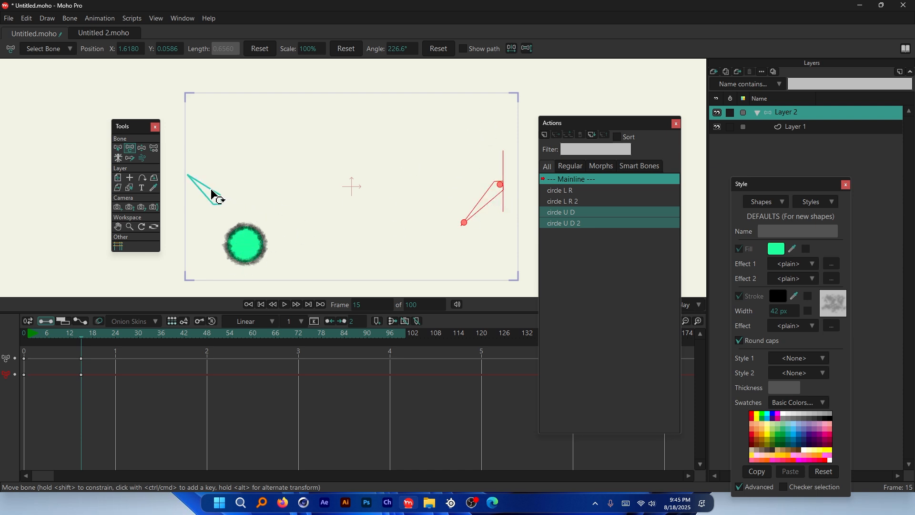
drag(212, 191, 274, 192)
drag(477, 205, 479, 147)
Delete both bones' test keys at frame 15 from the Mainline and return to frame 0.
drag(106, 351, 73, 394)
key(Delete)
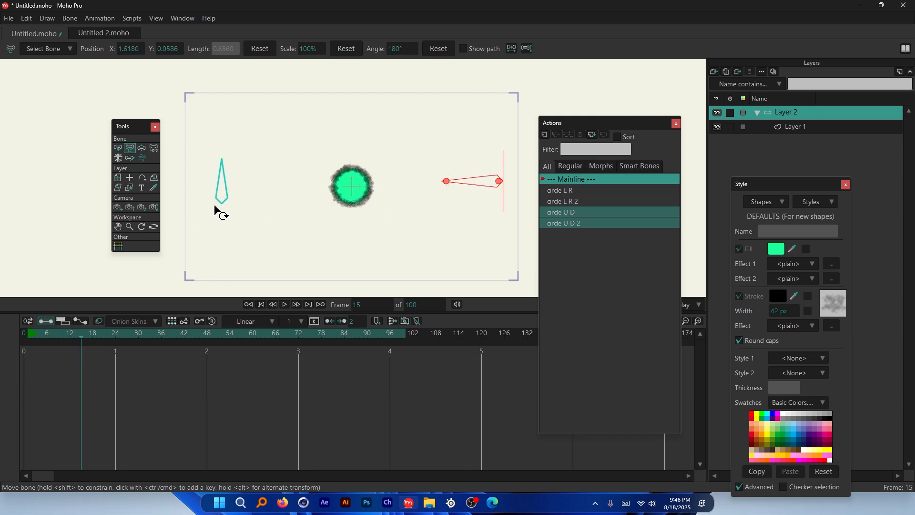
click(24, 333)
Open the circle L R action at frame 24 and move the circle's points back to the centre of the frame.
click(566, 193)
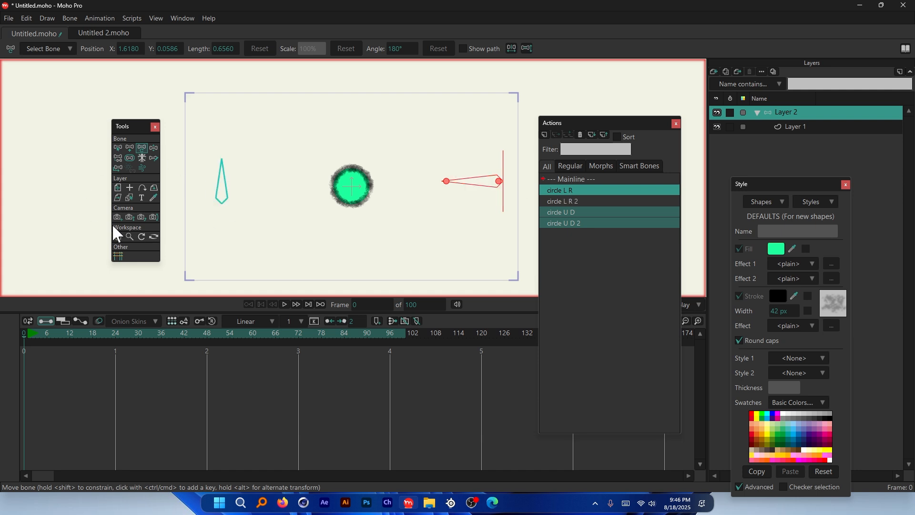
double_click(559, 189)
drag(111, 333, 116, 332)
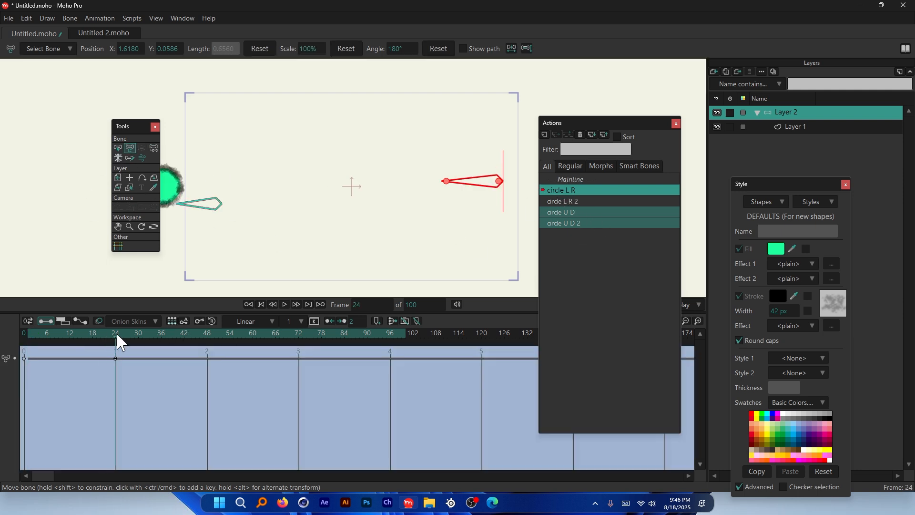
scroll(359, 188, down, 4)
scroll(218, 188, up, 5)
scroll(189, 179, down, 2)
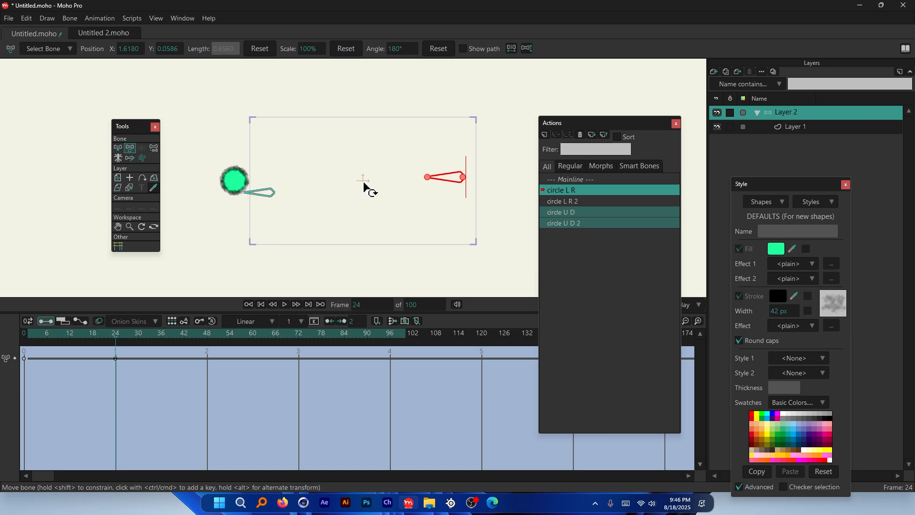
scroll(366, 188, up, 2)
click(772, 128)
click(130, 149)
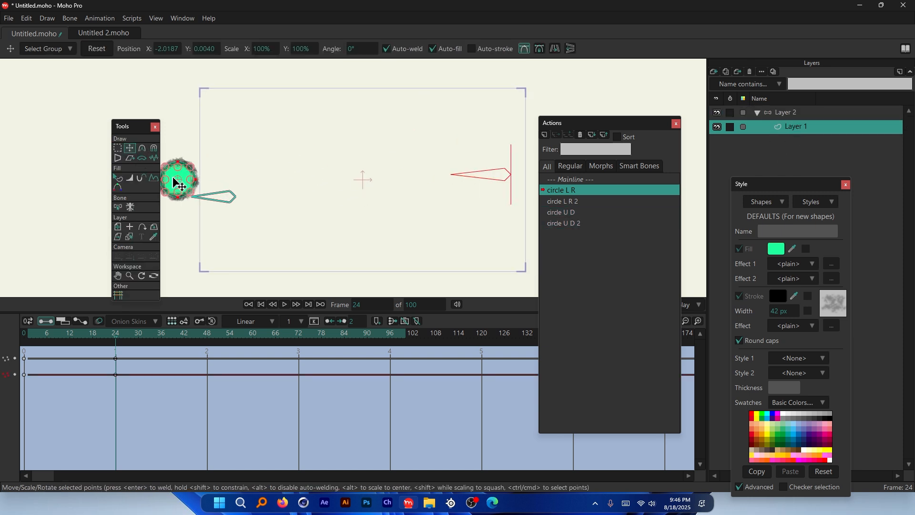
drag(188, 180, 371, 185)
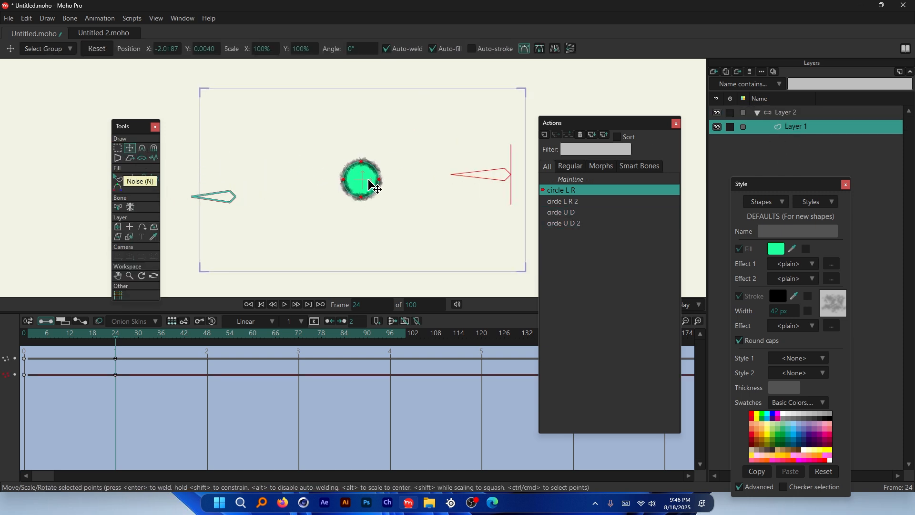
Enlarge the circle at frame 24 of circle L R to almost the full height of the frame.
scroll(430, 183, up, 2)
drag(356, 154, 448, 78)
scroll(379, 163, down, 2)
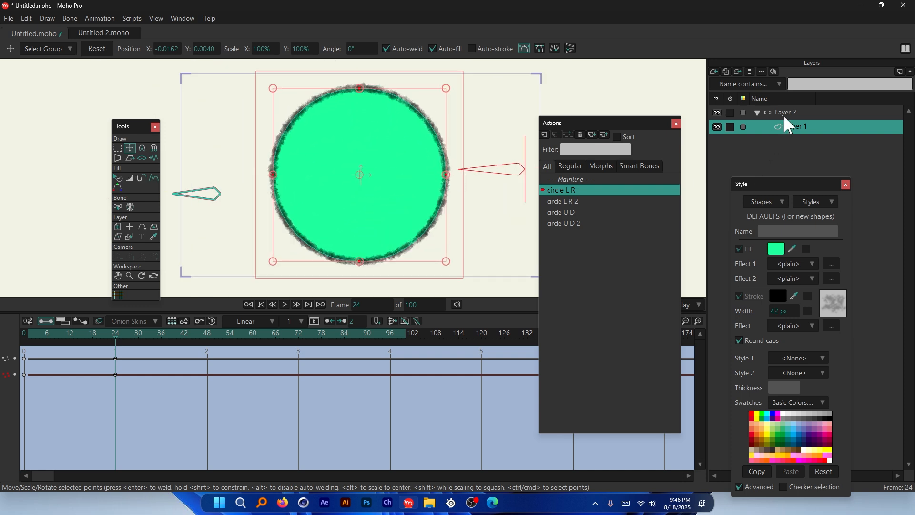
Return to the Mainline and test the upright smart bone at frame 10 by rotating it counterclockwise.
click(573, 180)
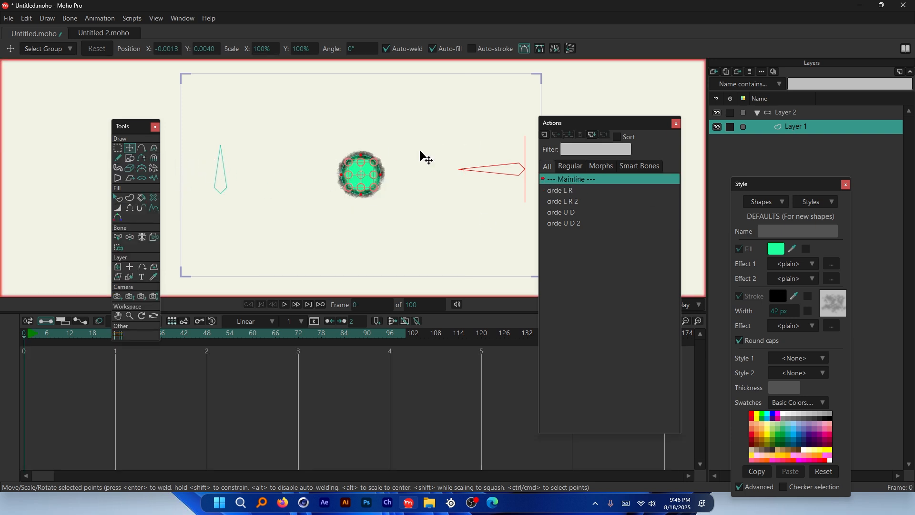
scroll(239, 183, down, 1)
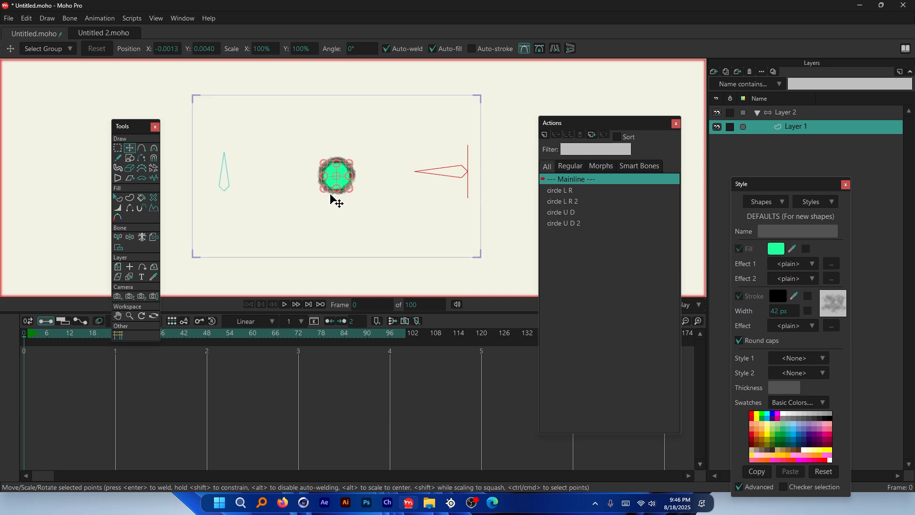
click(779, 112)
click(141, 149)
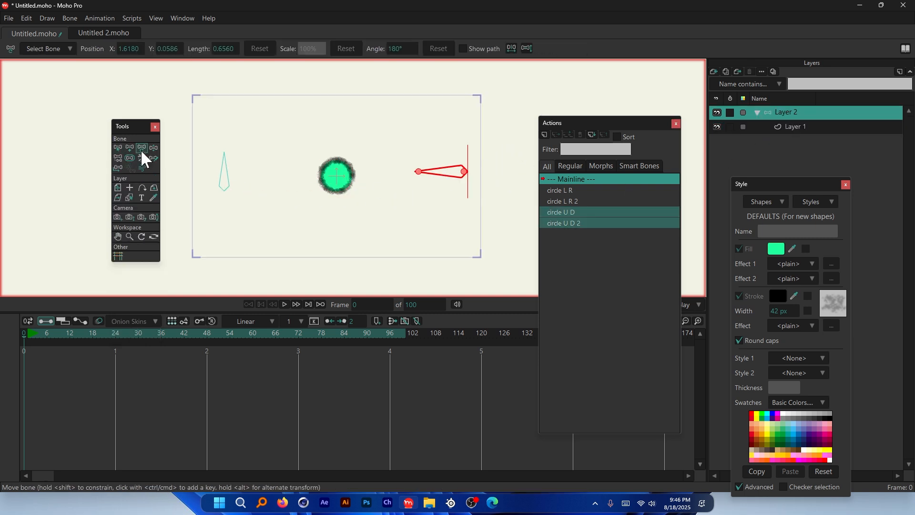
click(227, 185)
click(62, 336)
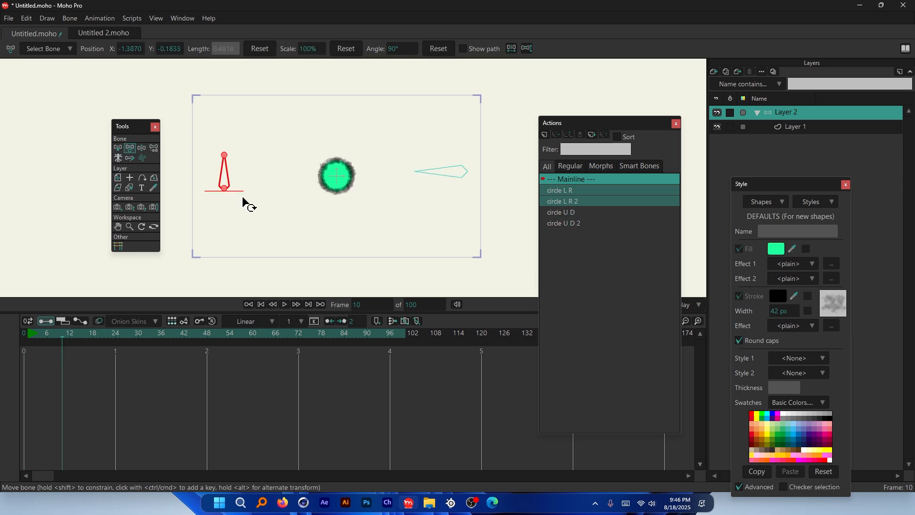
drag(226, 172, 199, 173)
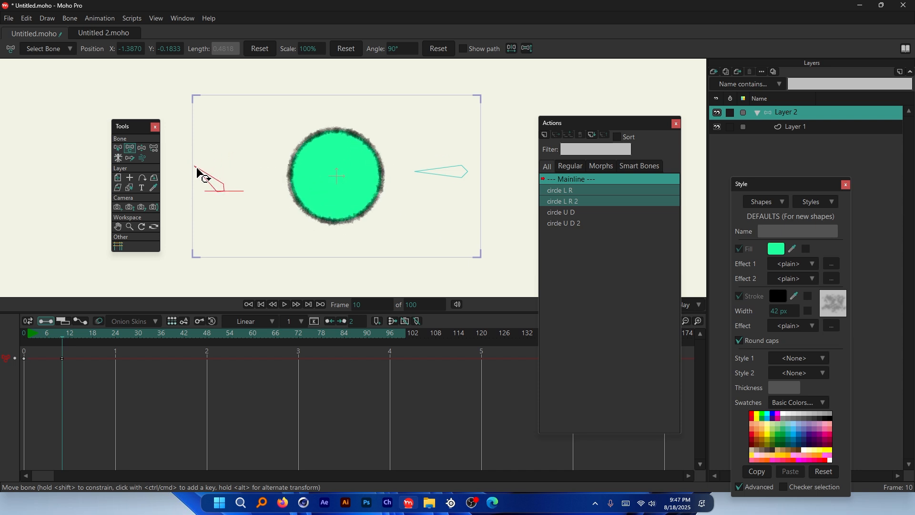
Open the circle L R action at frame 1 and stretch the circle on Layer 1 upward by its top point.
click(24, 334)
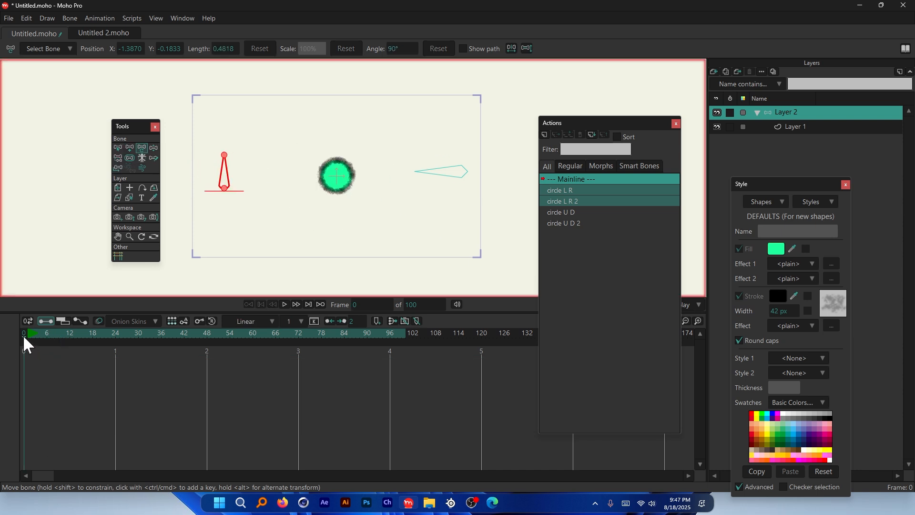
double_click(569, 189)
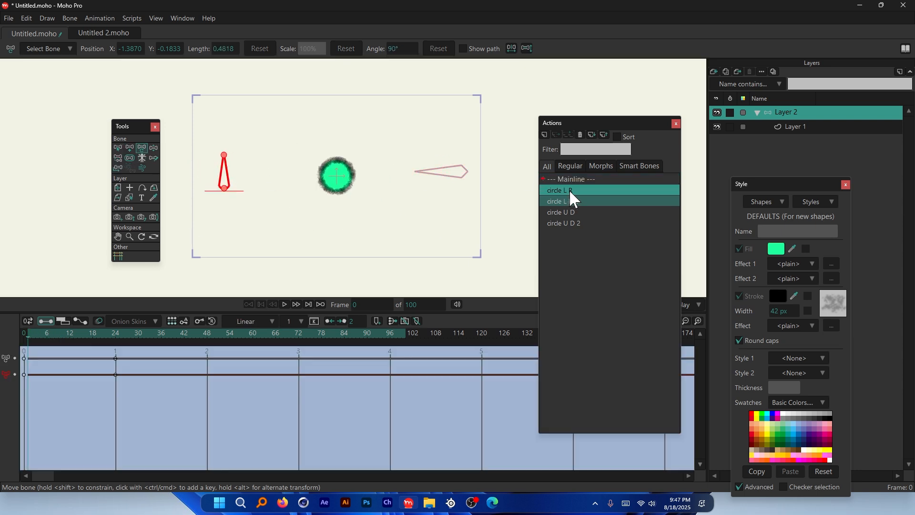
scroll(351, 175, up, 3)
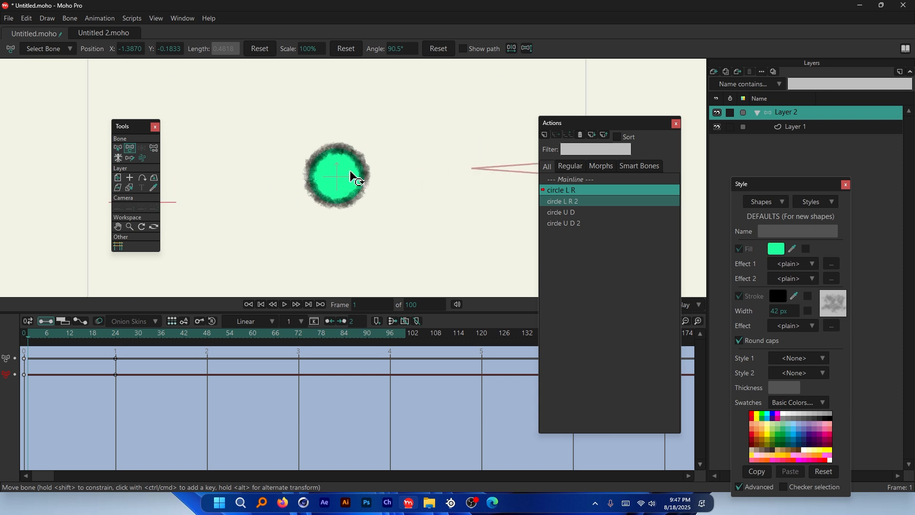
click(809, 127)
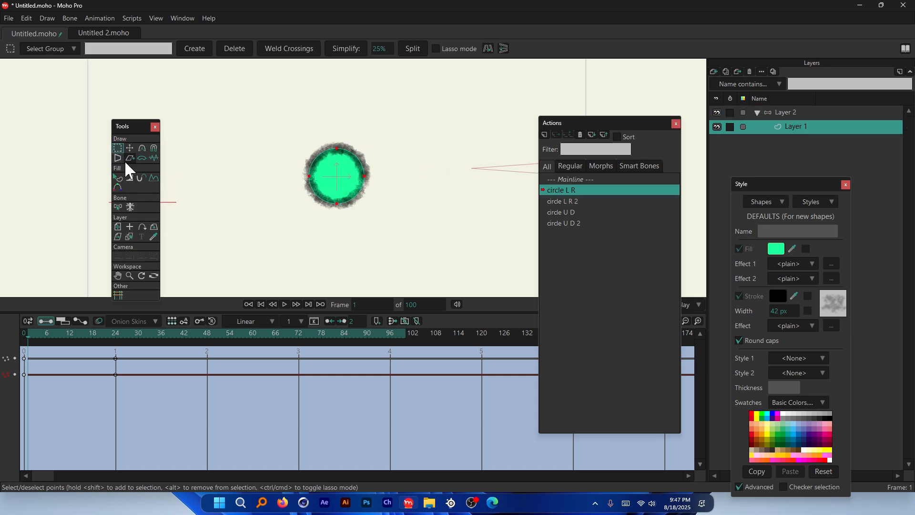
click(130, 149)
drag(337, 148, 350, 88)
scroll(219, 171, down, 2)
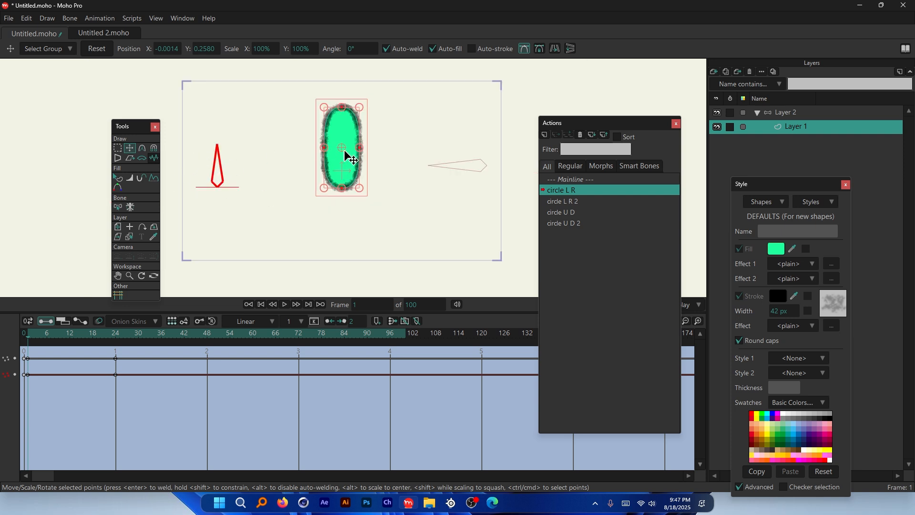
Return to the Mainline and test the upright smart bone at frame 10 by rotating it to 180°.
double_click(577, 179)
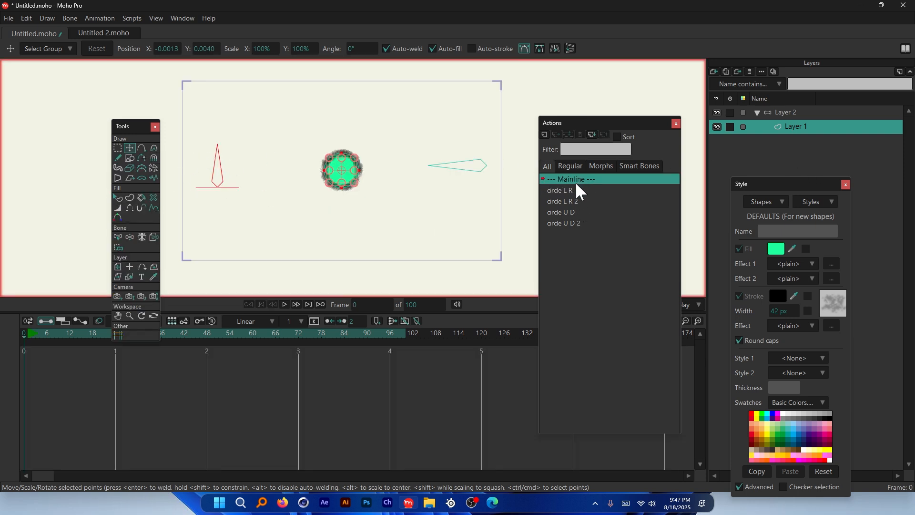
click(62, 337)
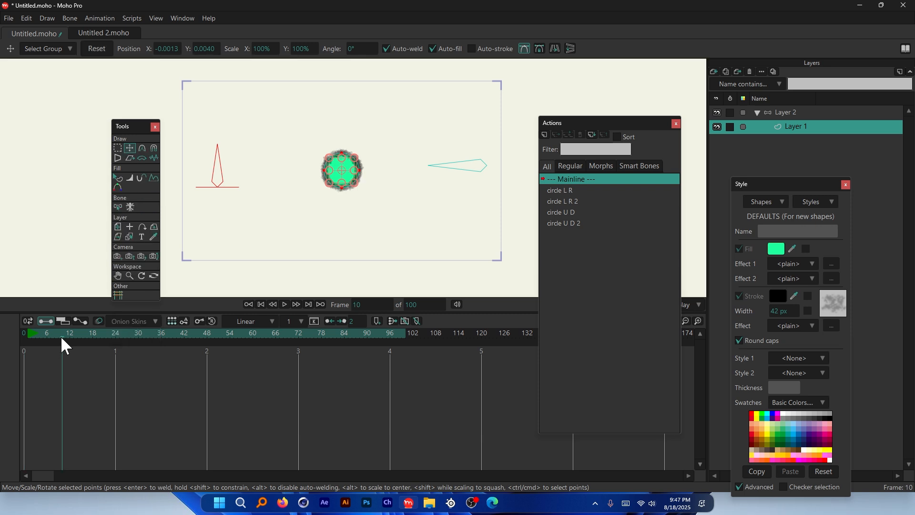
click(795, 113)
click(129, 148)
drag(231, 172, 235, 195)
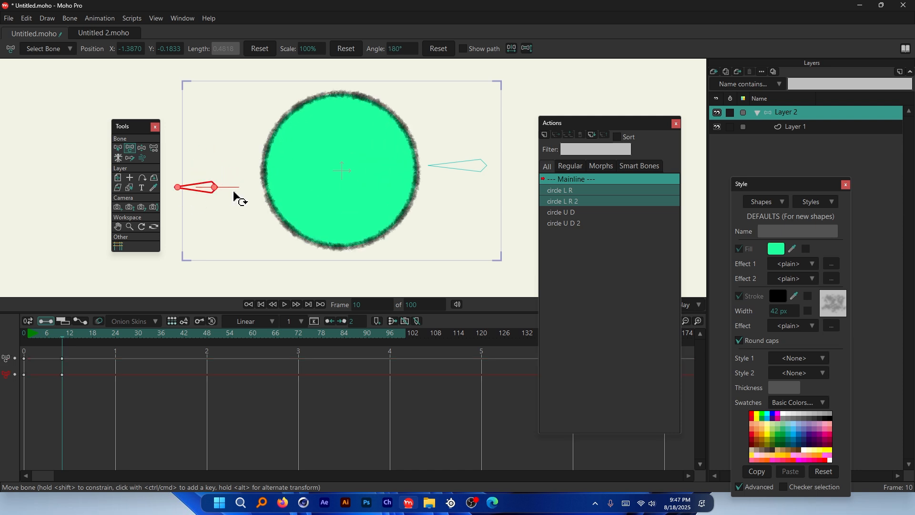
Reshape the circle on Layer 1 into a tall oval at frame 24 of circle L R by raising its top point.
click(556, 190)
drag(97, 334, 112, 333)
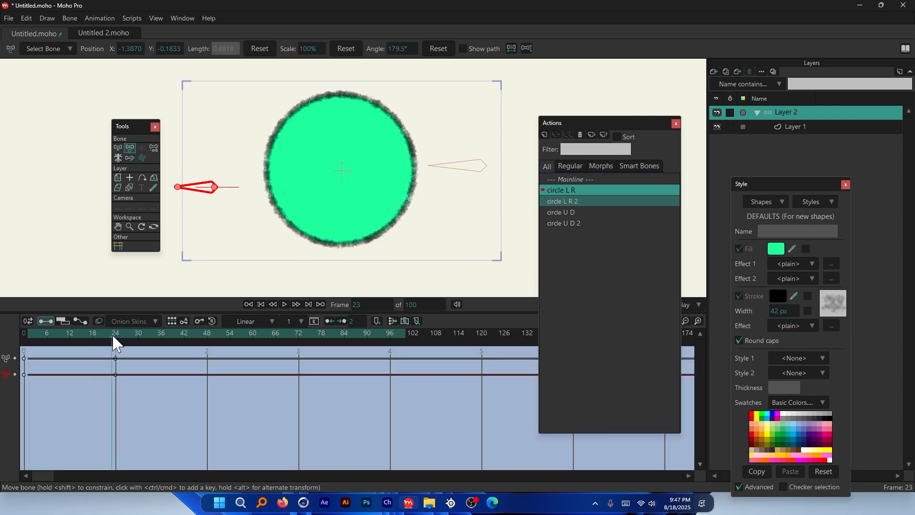
click(115, 338)
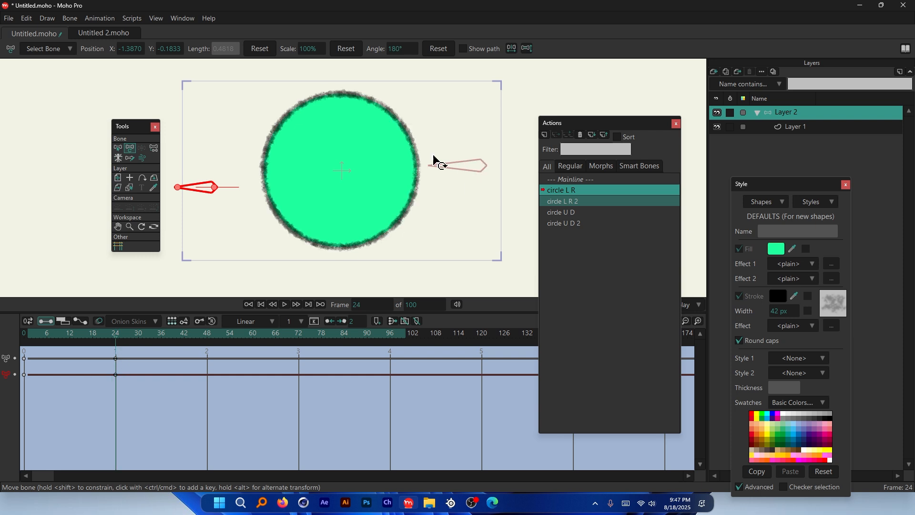
click(804, 127)
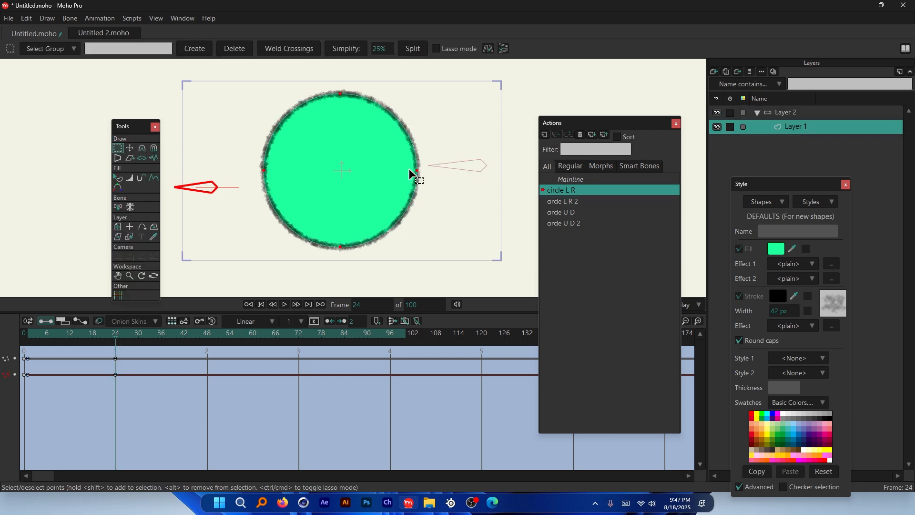
click(129, 147)
drag(341, 149, 341, 103)
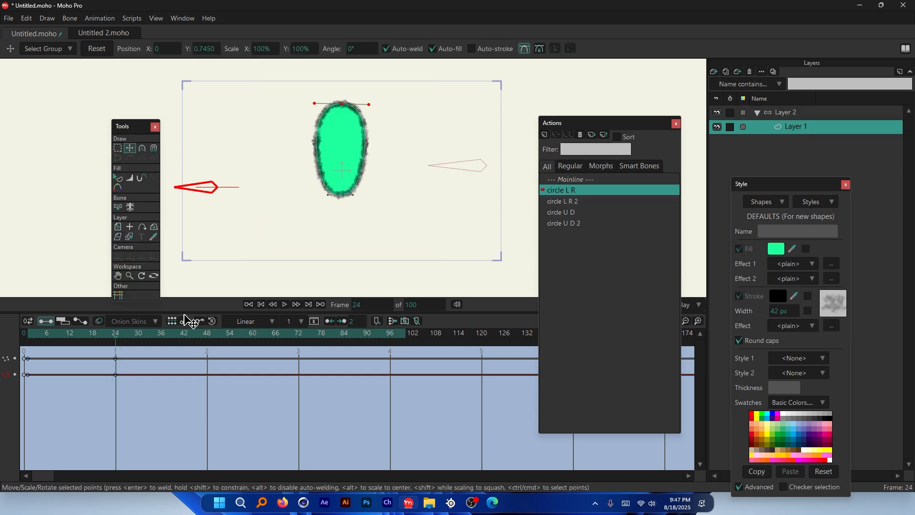
Undo the circle's stretch at frame 1 of circle L R and scrub to frame 20 to check the deformation.
click(27, 332)
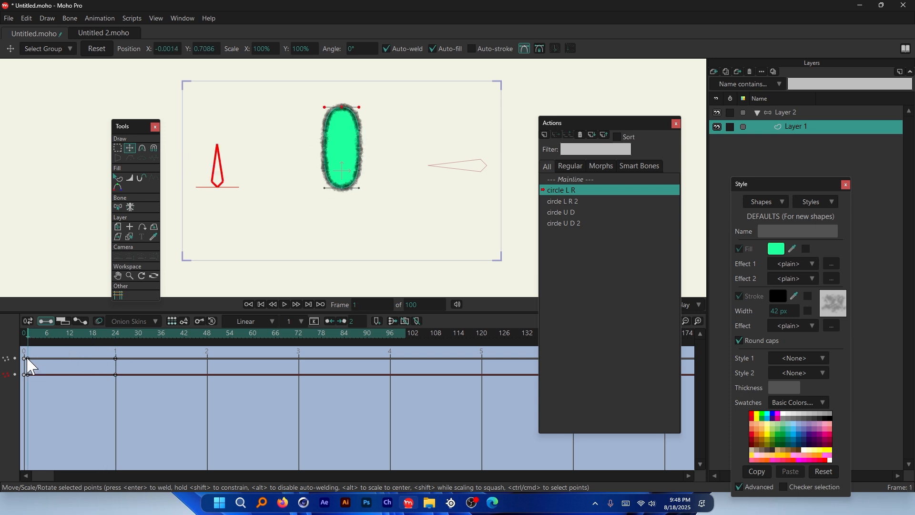
key(ctrl+z)
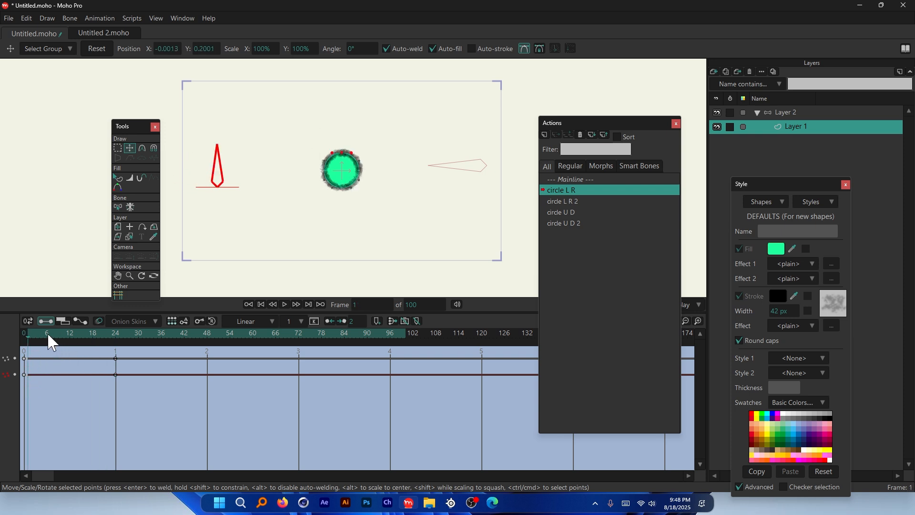
drag(47, 333, 100, 333)
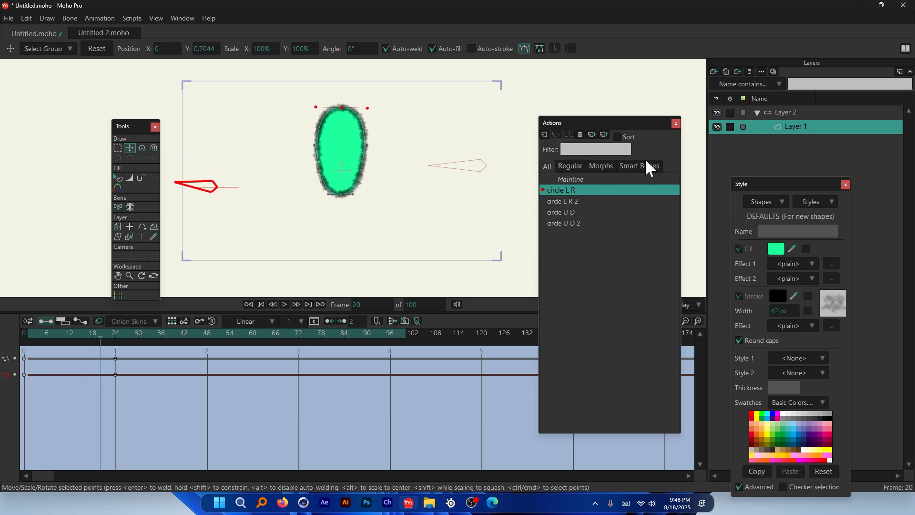
Test the upright smart bone on the Mainline at frame 10 by rotating it clockwise, and delete the test keys.
click(582, 179)
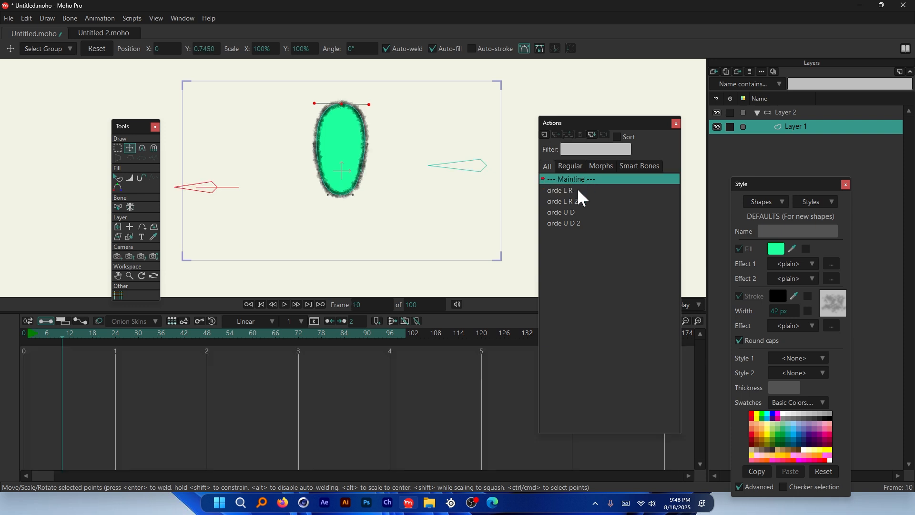
click(771, 115)
click(130, 148)
drag(195, 187, 224, 134)
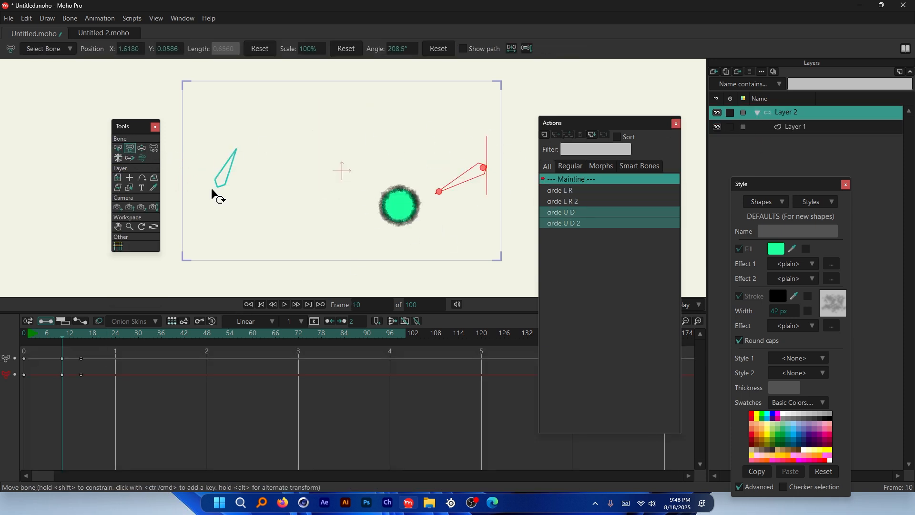
drag(53, 395, 54, 396)
key(Delete)
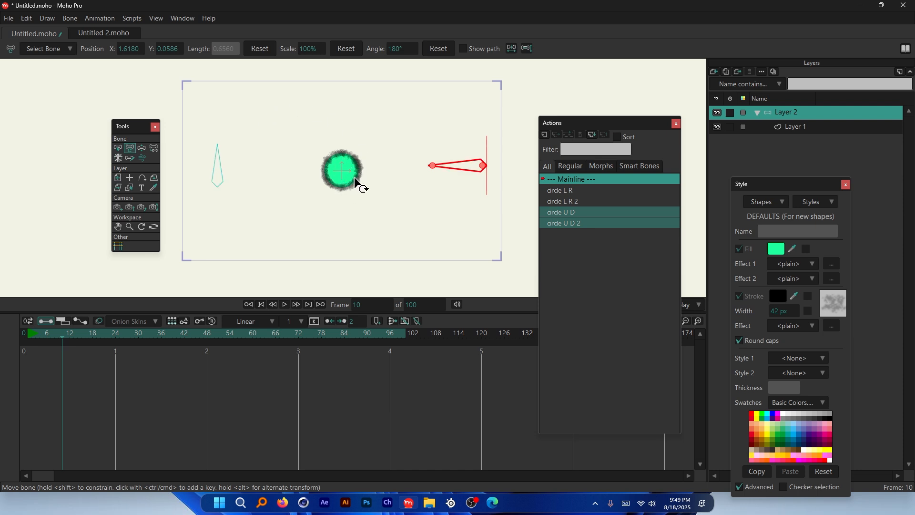
Try moving the circle up and to the left at frame 15 by rotating both smart bones, and undo both rotations.
click(80, 337)
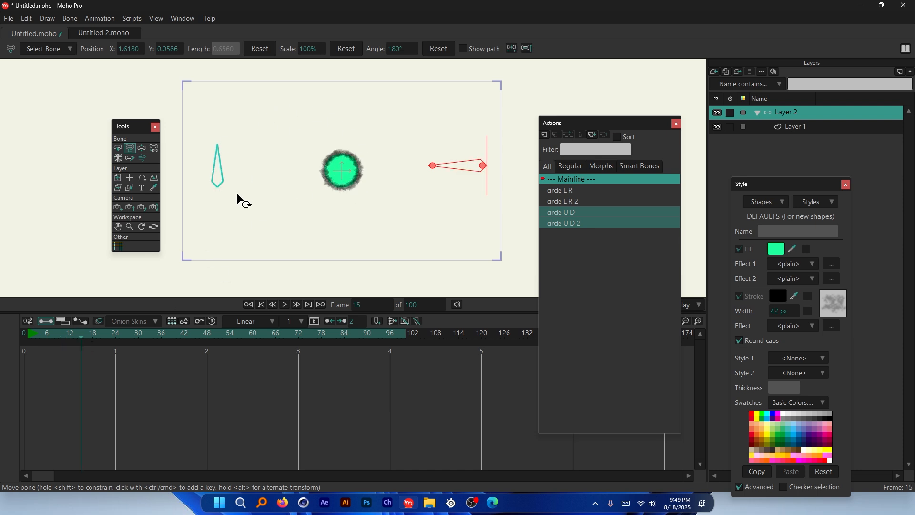
click(217, 176)
drag(217, 169, 193, 160)
click(459, 156)
drag(460, 156, 462, 147)
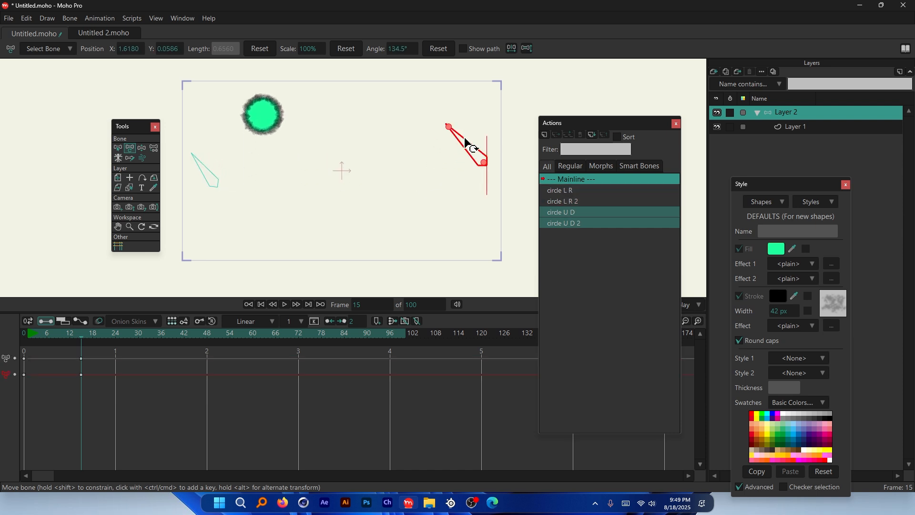
key(ctrl+z)
key(ctrl+z)
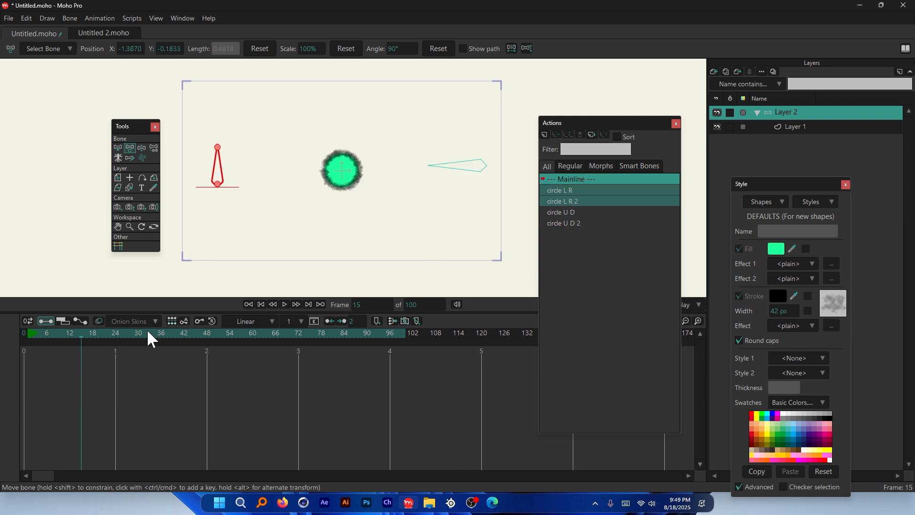
Key both smart bones in their rest pose at frame 15 of the Mainline.
click(220, 165)
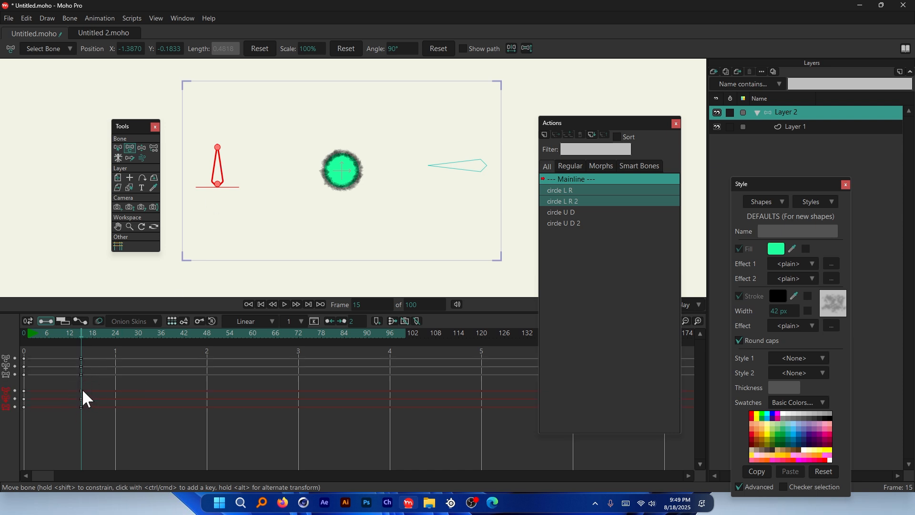
click(455, 171)
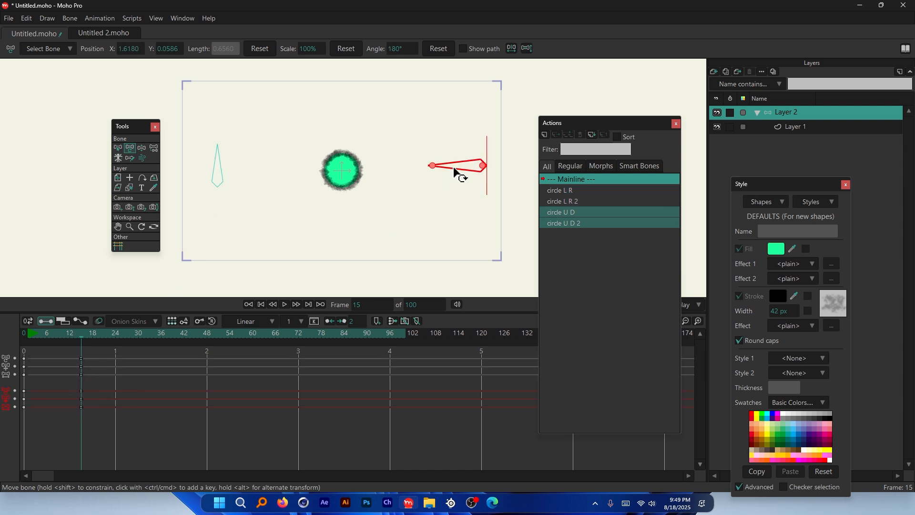
click(219, 169)
At frame 30, rotate the upright bone counterclockwise and the horizontal bone clockwise to about 135°, and scrub through the motion.
drag(129, 333, 137, 334)
drag(218, 173, 193, 171)
click(469, 171)
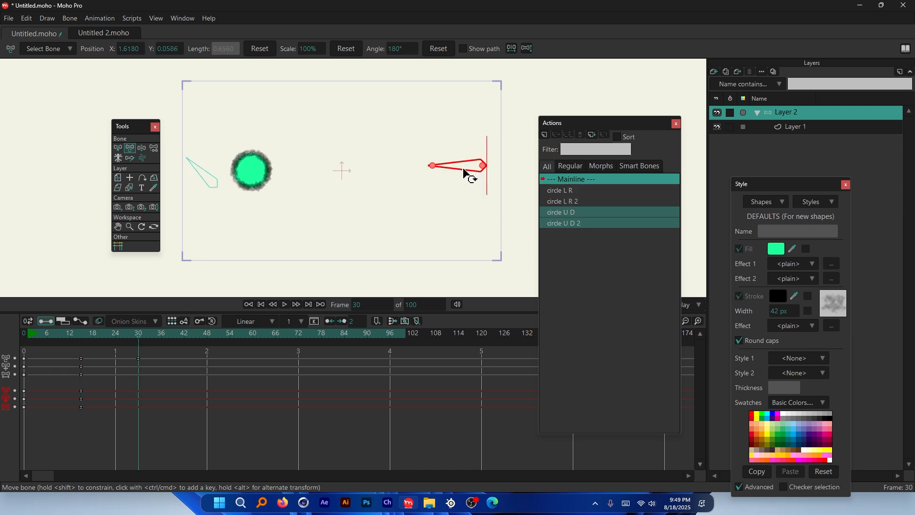
drag(467, 173, 474, 149)
drag(123, 333, 153, 338)
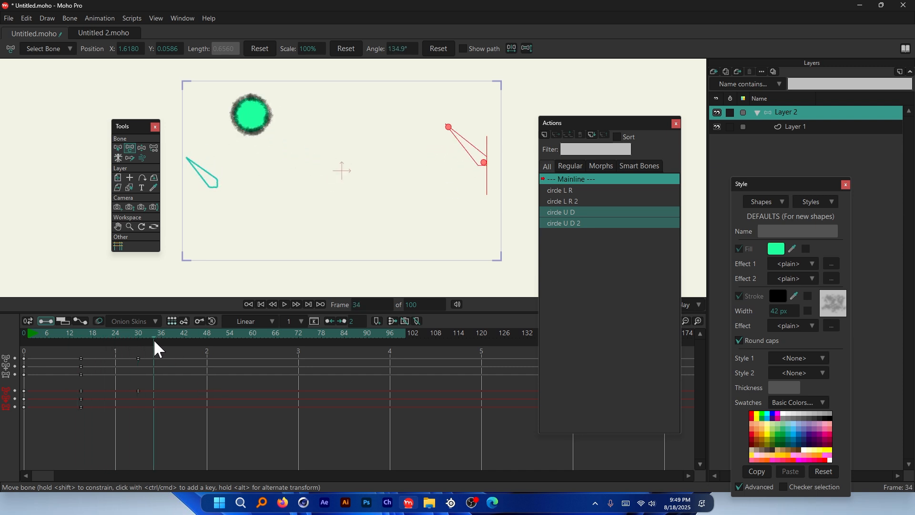
drag(95, 337, 85, 340)
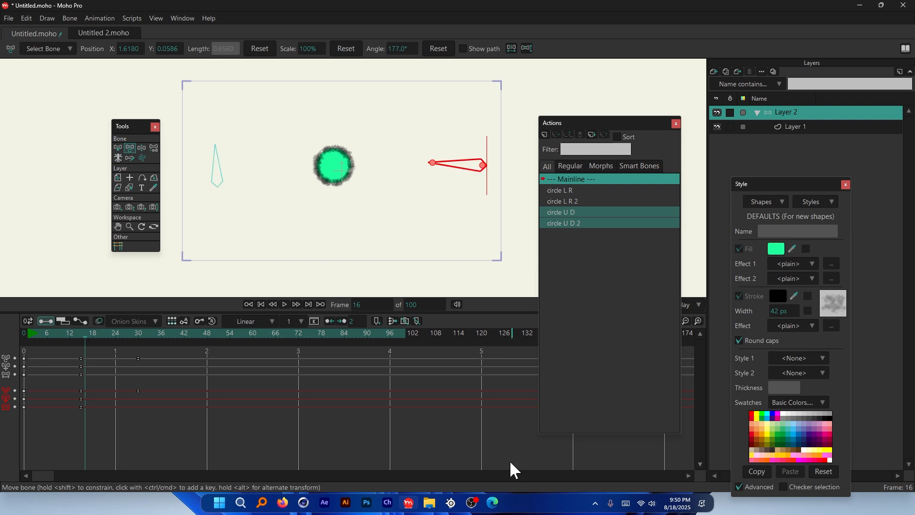
Switch to the browser, examine the joystick on the Wikipedia gamepad image among the controller results, and return to Moho.
click(494, 500)
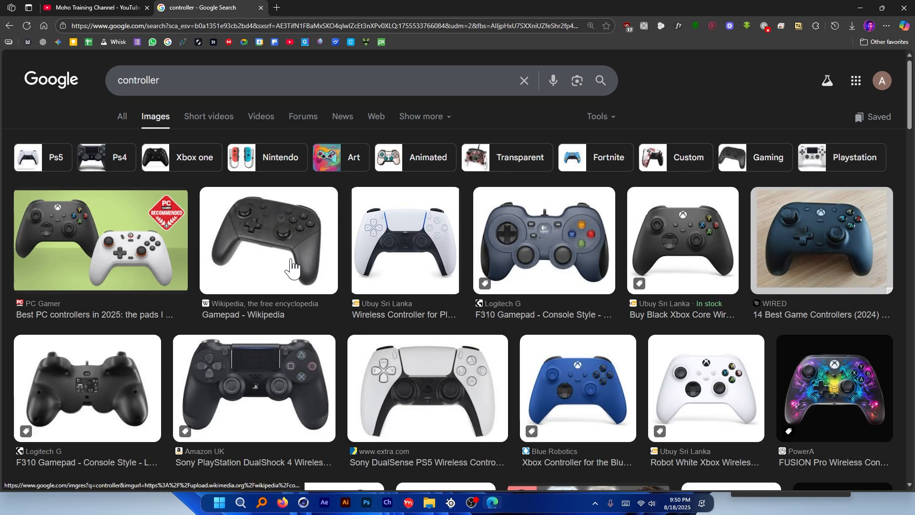
click(268, 252)
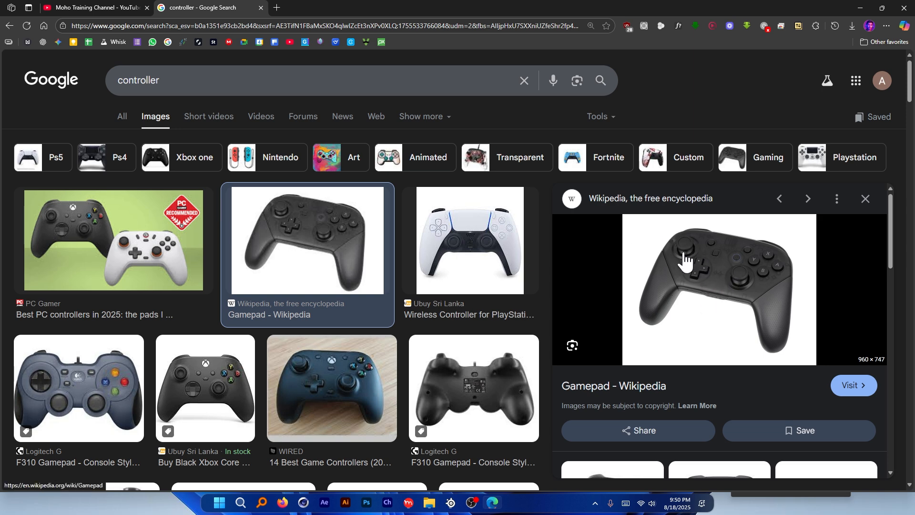
key(alt)
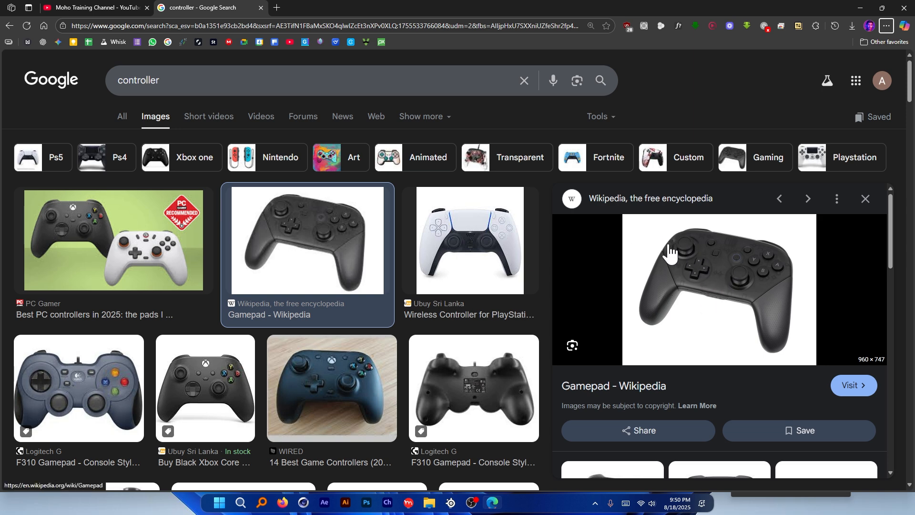
click(408, 503)
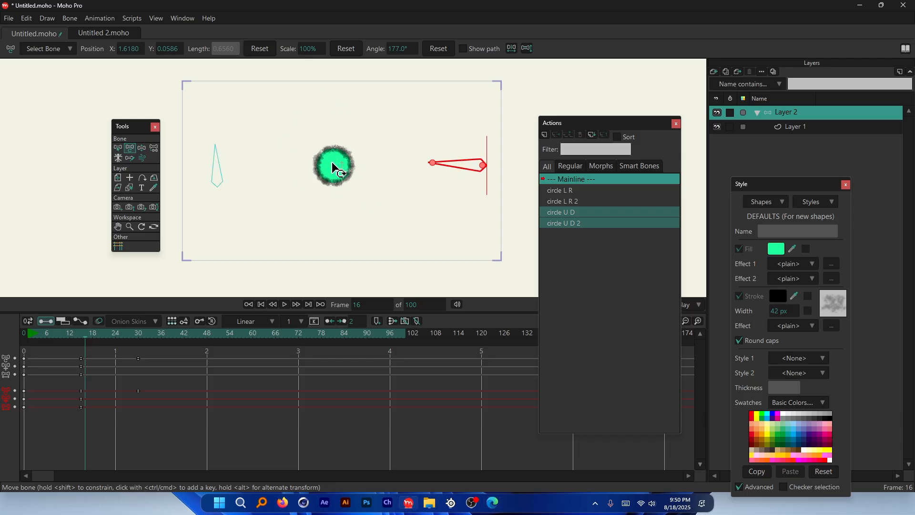
key(alt+Tab)
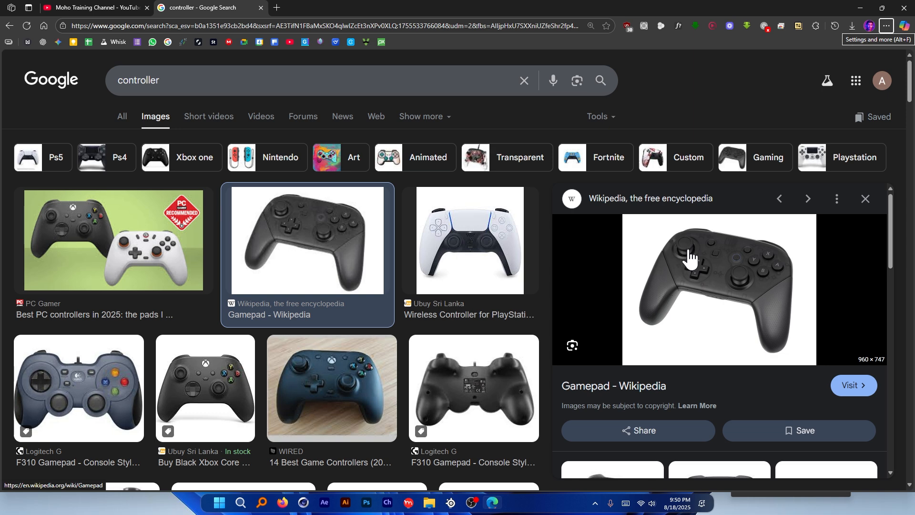
key(alt+Tab)
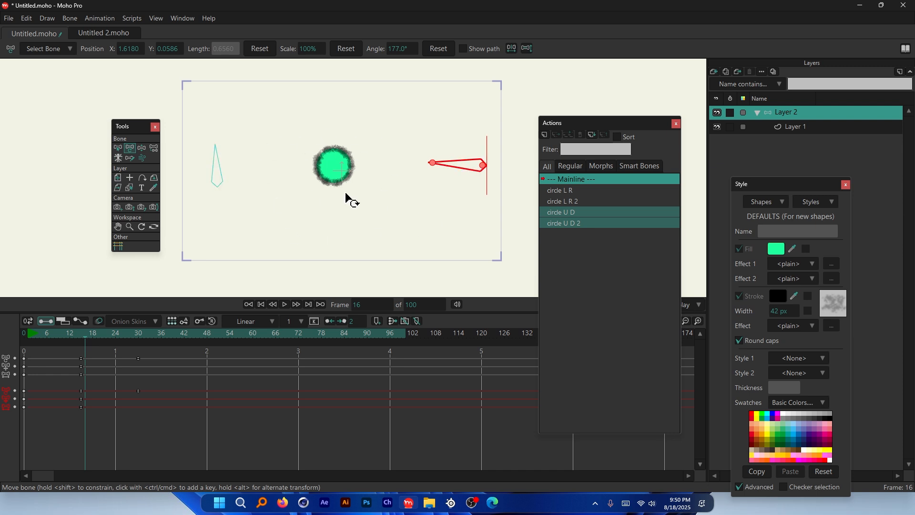
Delete both bones' test keys at frames 15 and 30 from the Mainline and open the circle U D action.
drag(159, 352, 74, 433)
key(Delete)
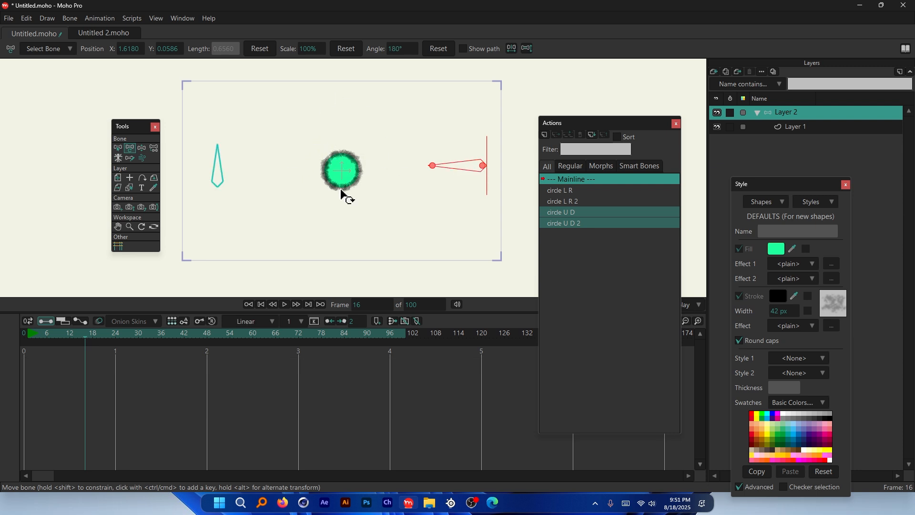
drag(632, 121, 632, 111)
click(571, 191)
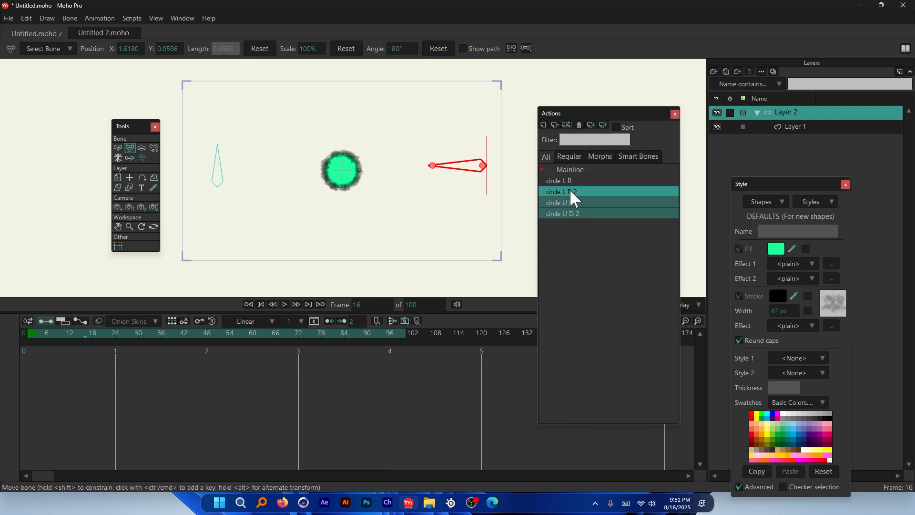
double_click(565, 202)
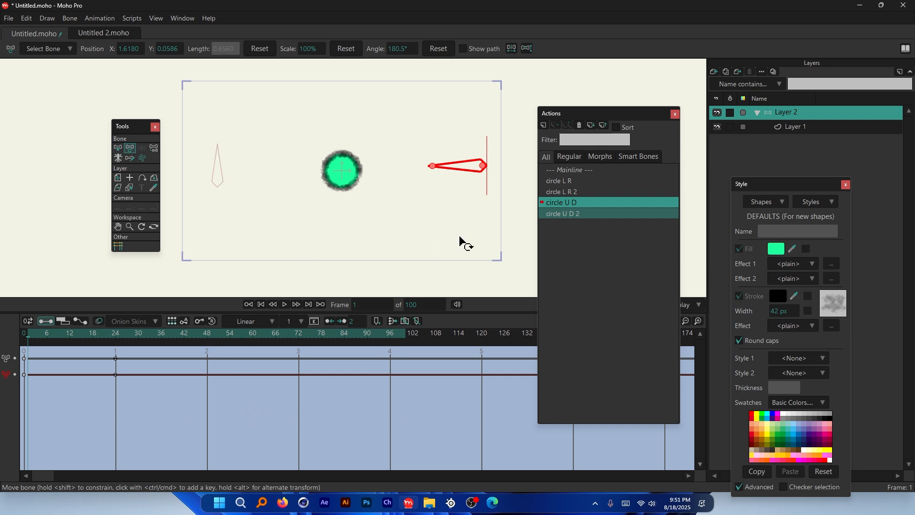
Leave the circle U D action for the Mainline and go to frame 0.
click(579, 171)
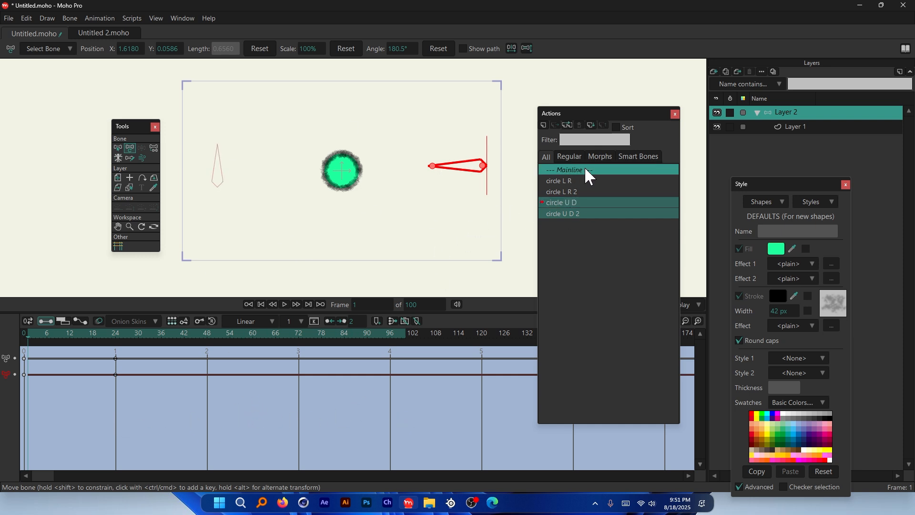
click(576, 201)
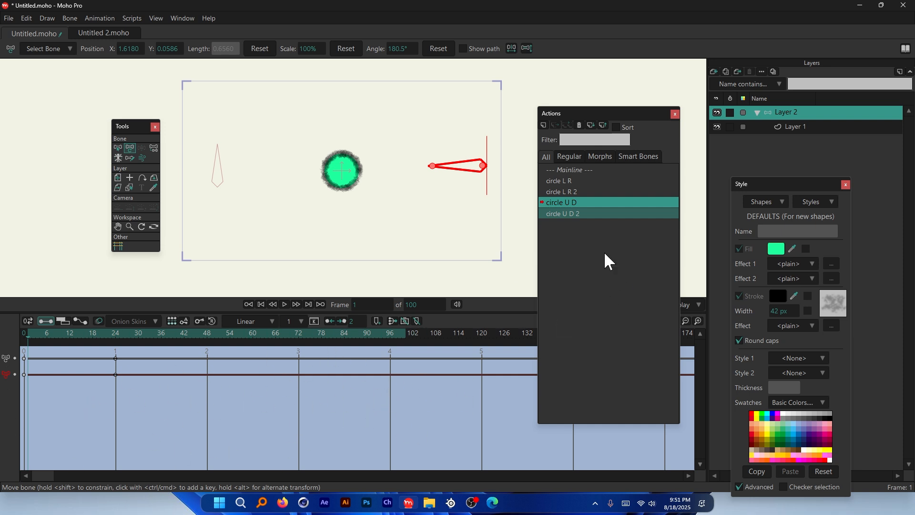
click(578, 170)
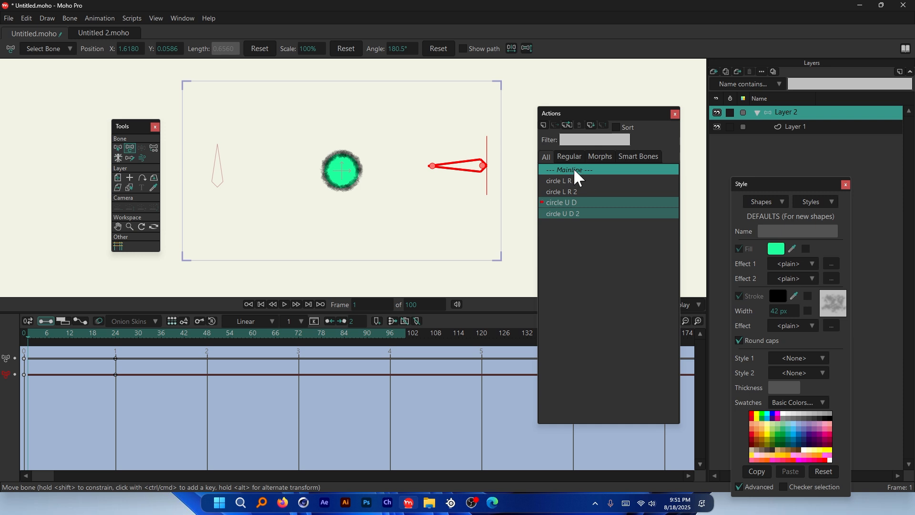
double_click(574, 169)
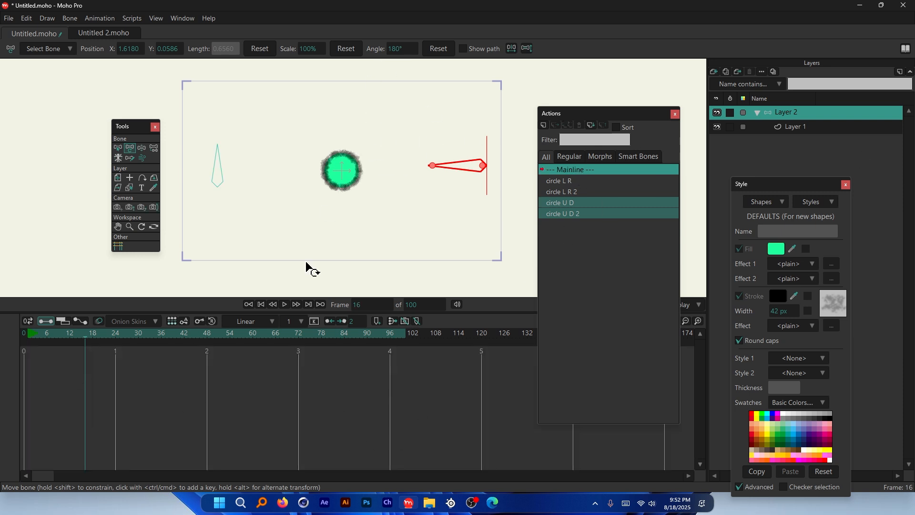
click(25, 334)
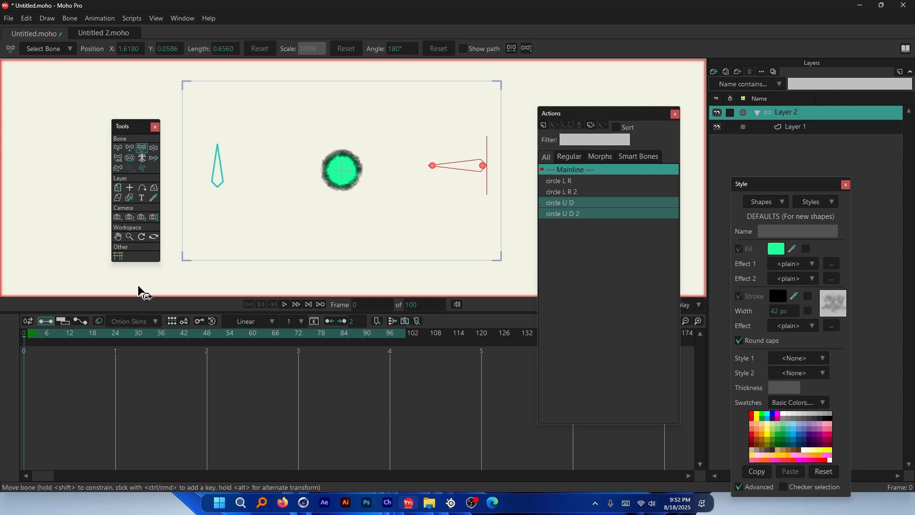
Add a new vector layer inside the bone layer and place it below Layer 1.
scroll(513, 98, up, 4)
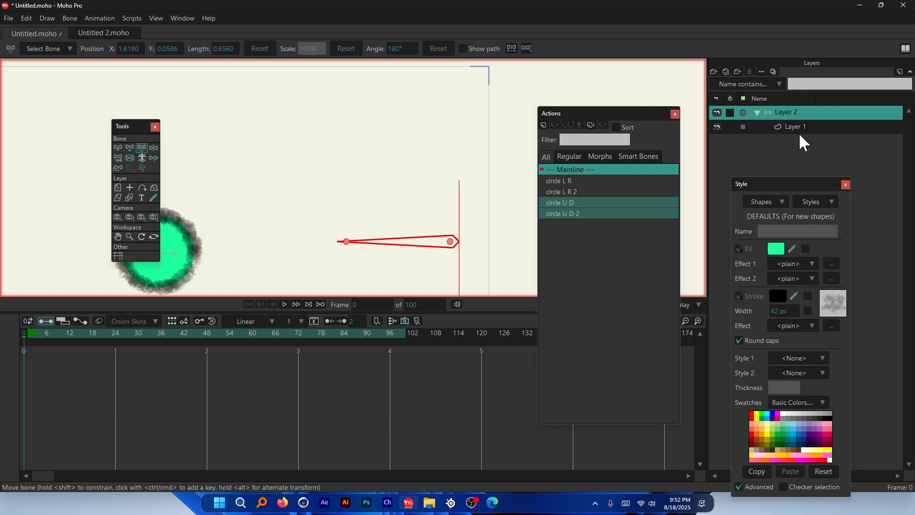
click(783, 126)
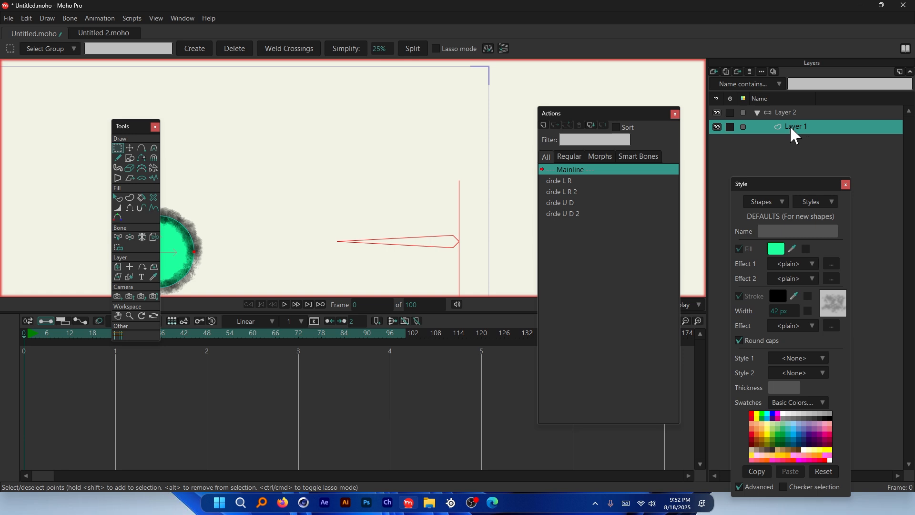
click(714, 72)
click(722, 81)
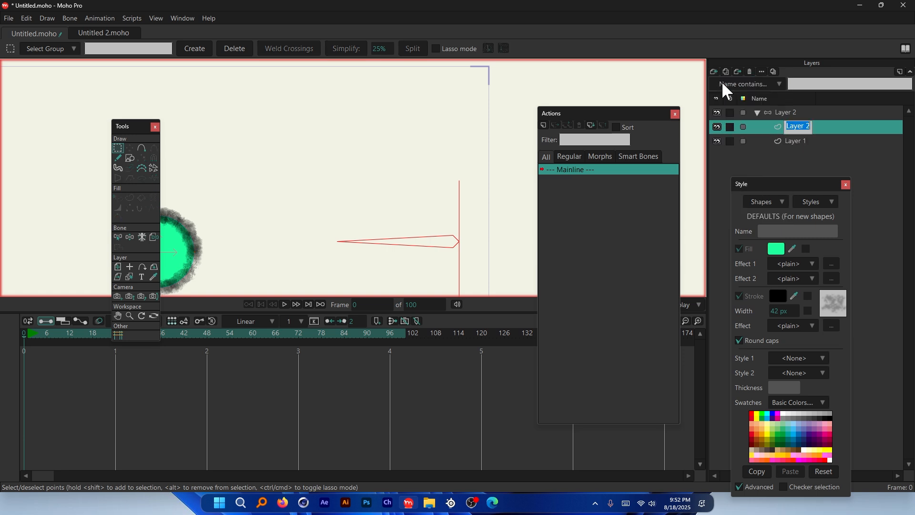
mouse_move(800, 131)
mouse_down()
mouse_move(807, 149)
mouse_move(811, 142)
mouse_up()
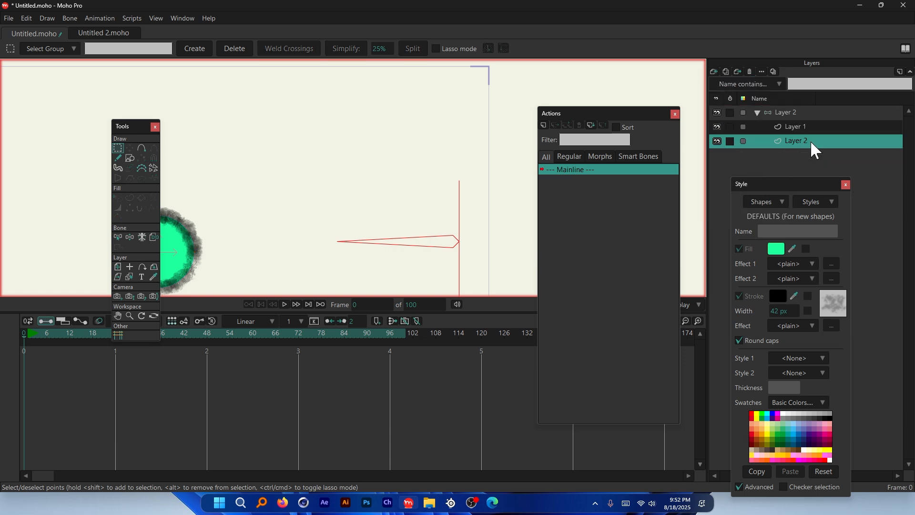
Choose the shape drawing tool, glance at the controller images in the browser, and return to Moho.
scroll(450, 97, up, 1)
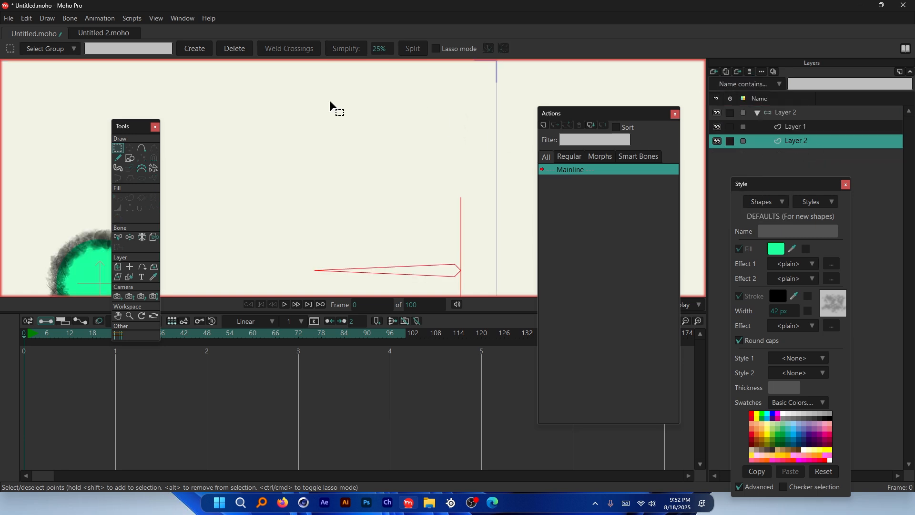
click(130, 158)
key(alt+Tab)
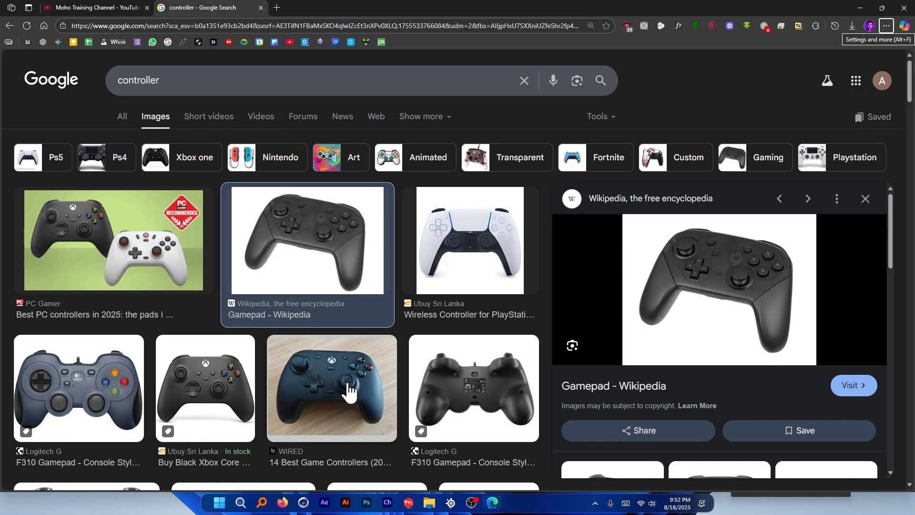
key(alt+Tab)
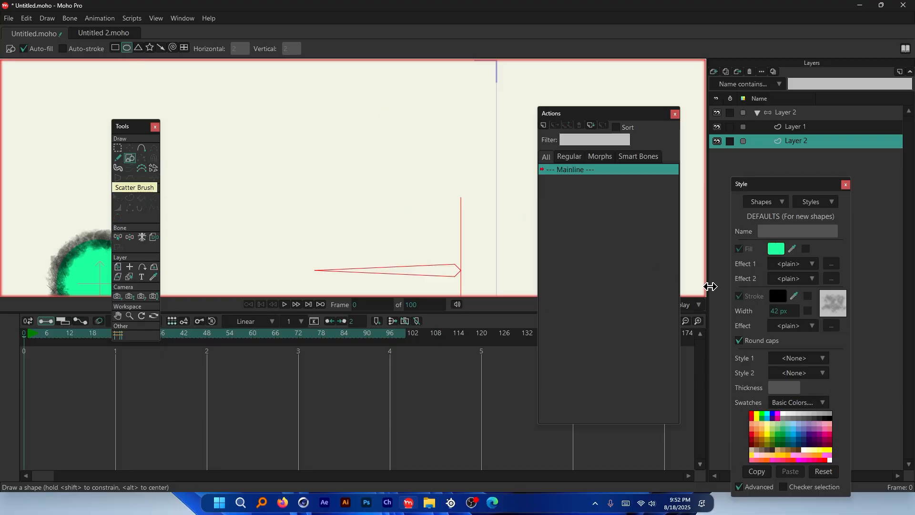
click(779, 249)
click(720, 231)
click(639, 192)
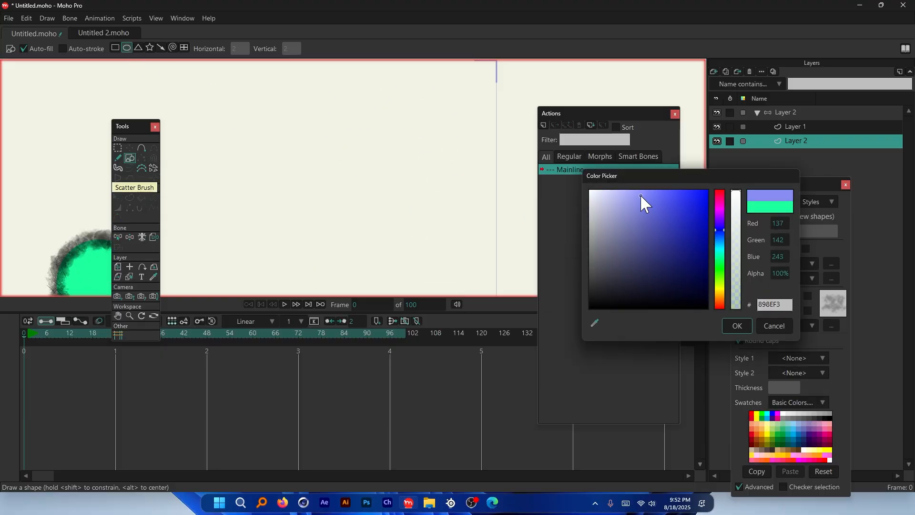
key(Escape)
Draw a filled circle above the horizontal bone on the new layer and set its fill to 6D82FF.
drag(359, 123, 398, 148)
click(51, 48)
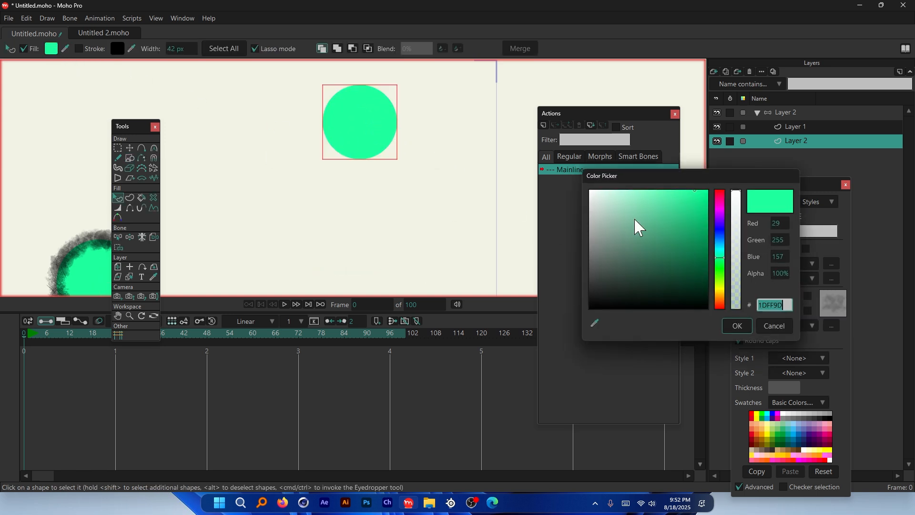
click(720, 233)
click(660, 191)
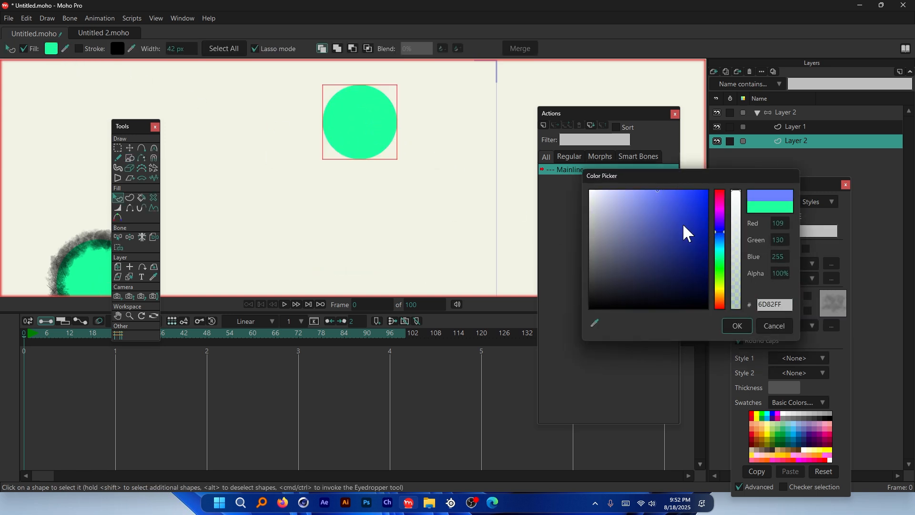
click(730, 327)
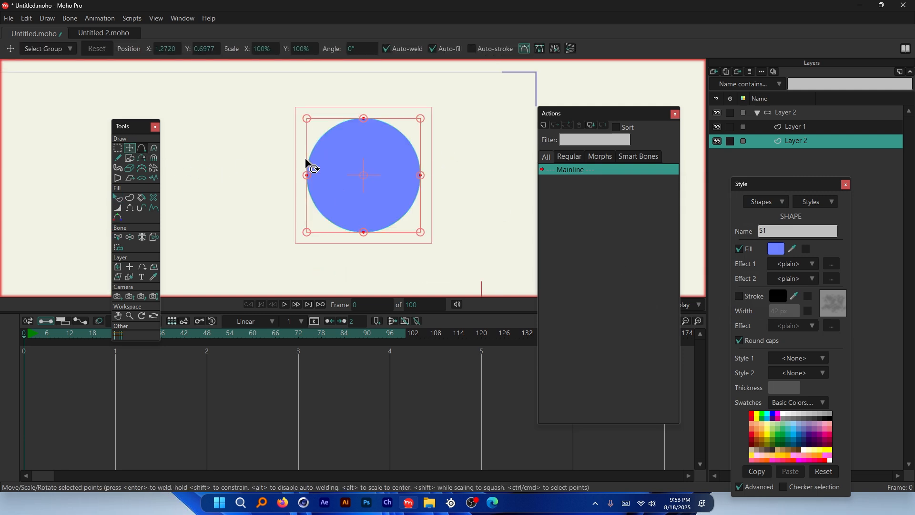
Draw a 2 by 2 grid shape over the blue circle on the new vector layer, fitting its corners to the circle's bounding square.
click(777, 115)
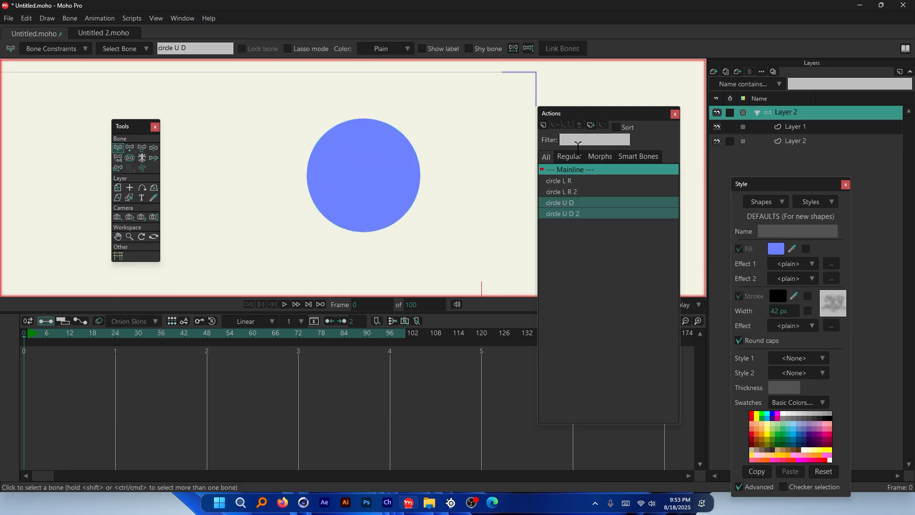
click(727, 140)
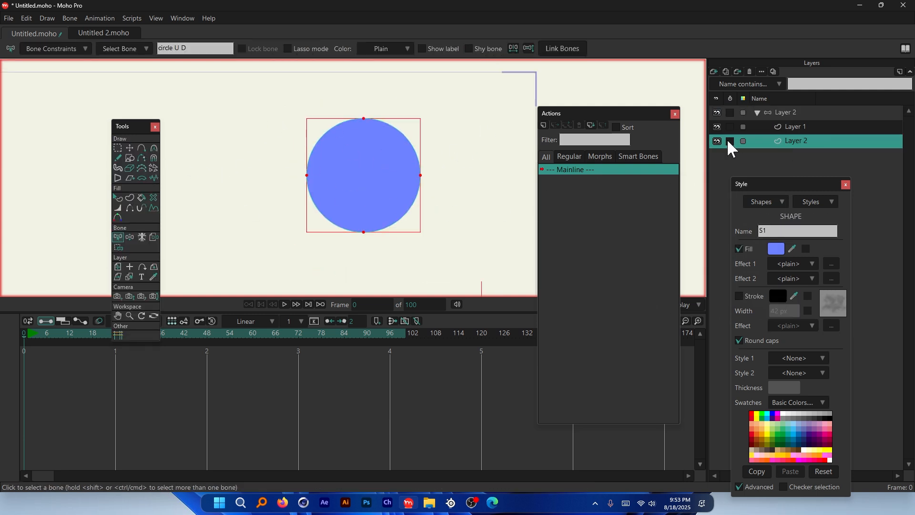
click(130, 158)
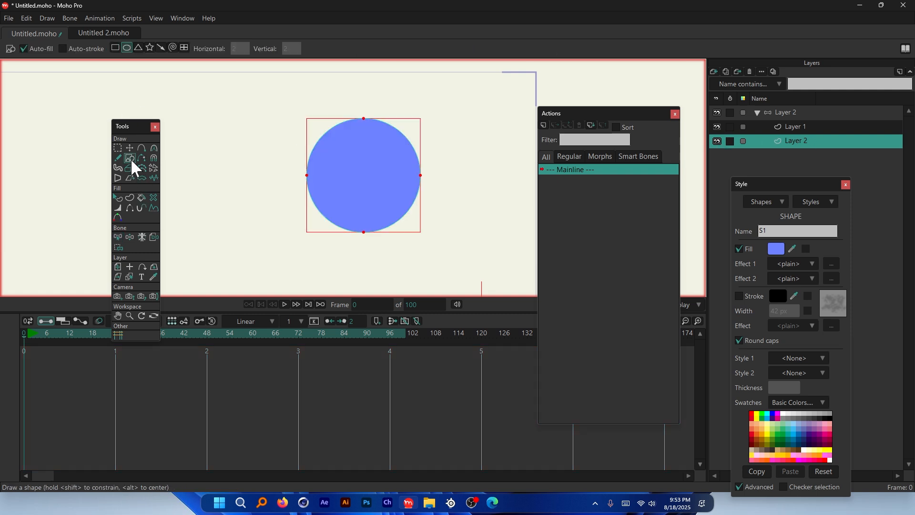
click(183, 49)
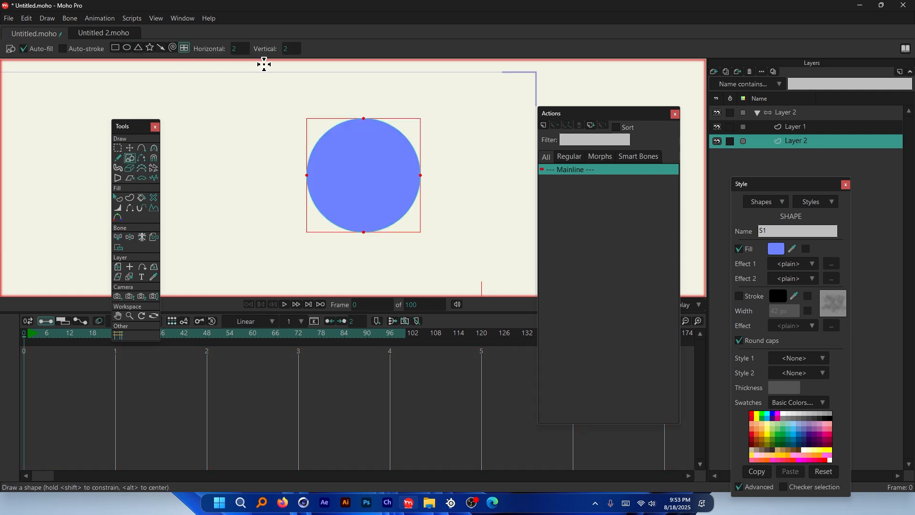
drag(234, 105, 351, 220)
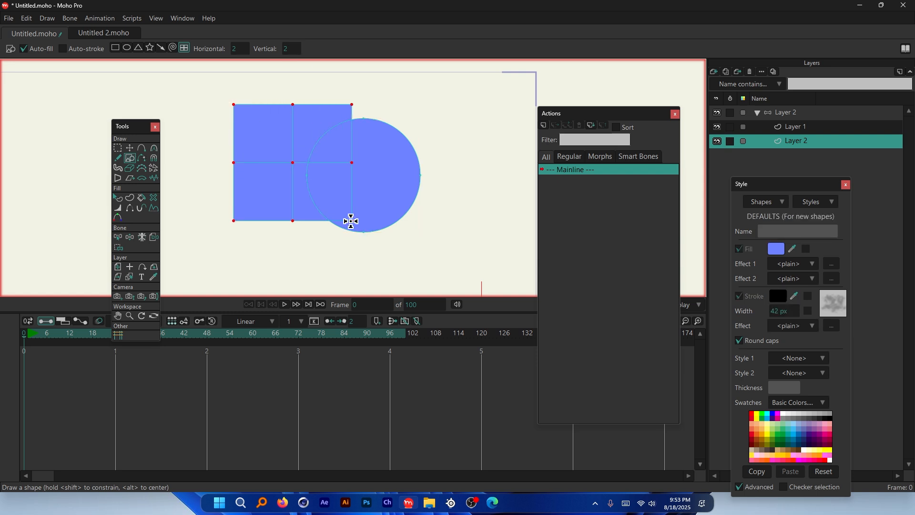
key(ctrl+z)
scroll(384, 201, up, 1)
scroll(384, 202, up, 1)
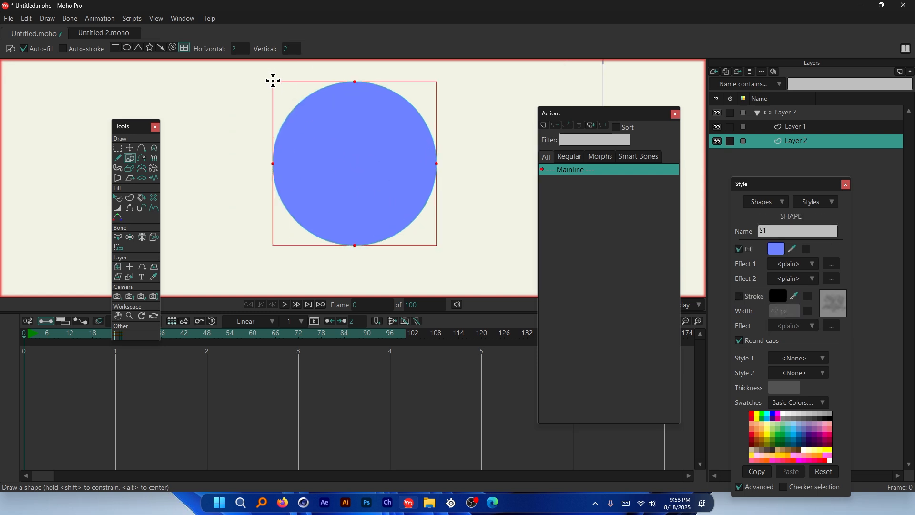
drag(272, 82, 435, 245)
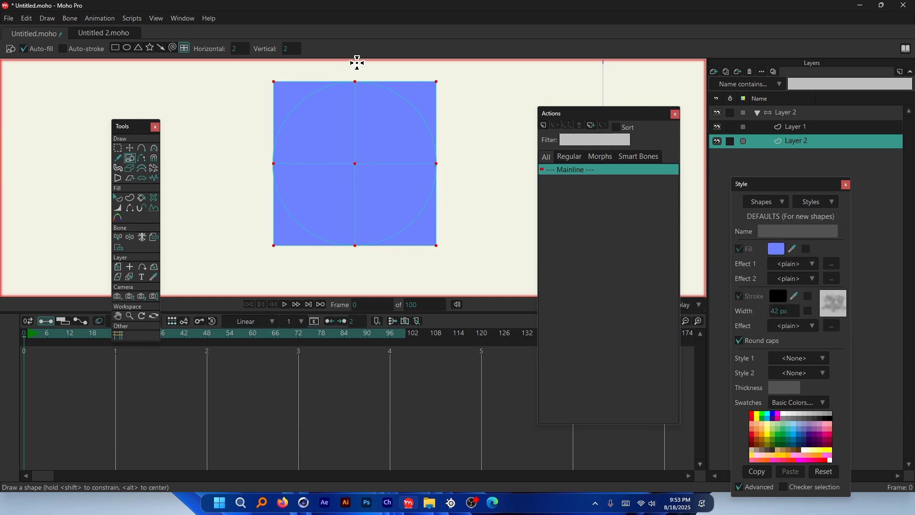
Nudge the grid's edge midpoints onto the circle's matching points with auto-weld enabled.
scroll(357, 62, up, 3)
click(133, 148)
scroll(402, 86, up, 3)
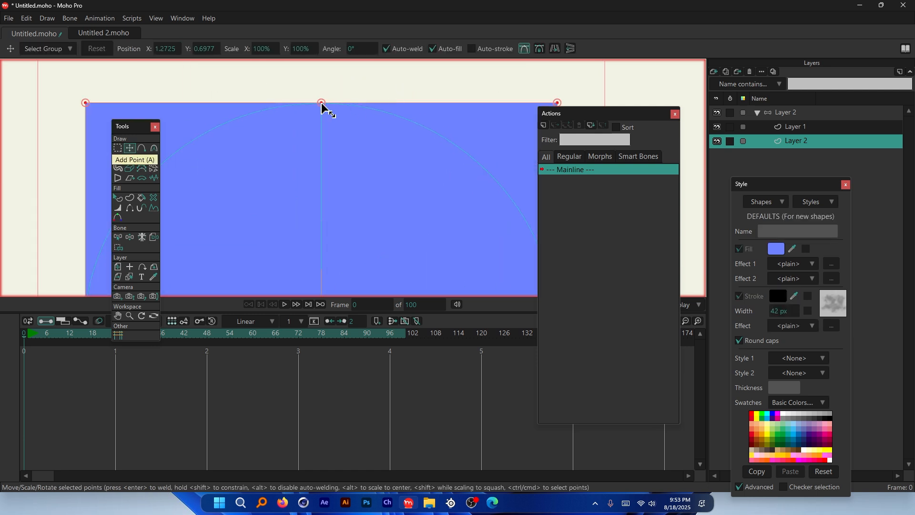
drag(322, 103, 323, 103)
scroll(337, 82, down, 6)
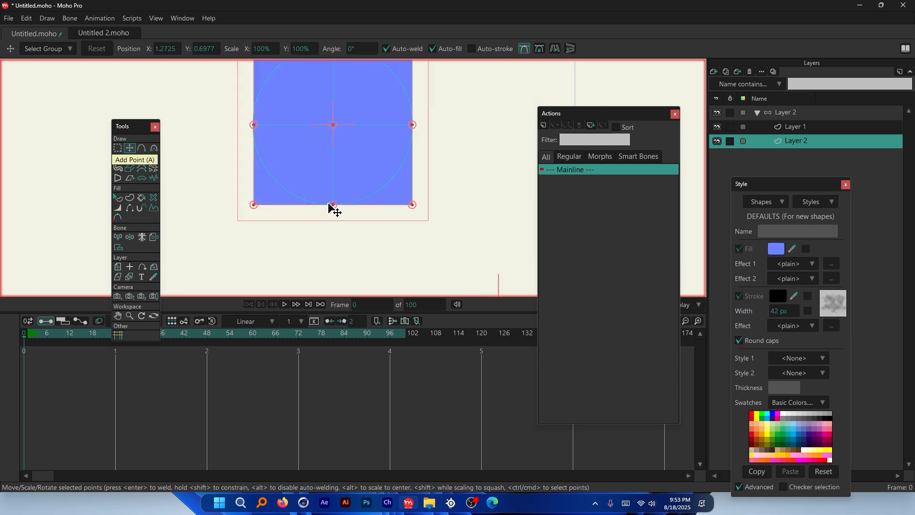
scroll(414, 115, up, 7)
drag(391, 152, 392, 152)
scroll(444, 157, down, 6)
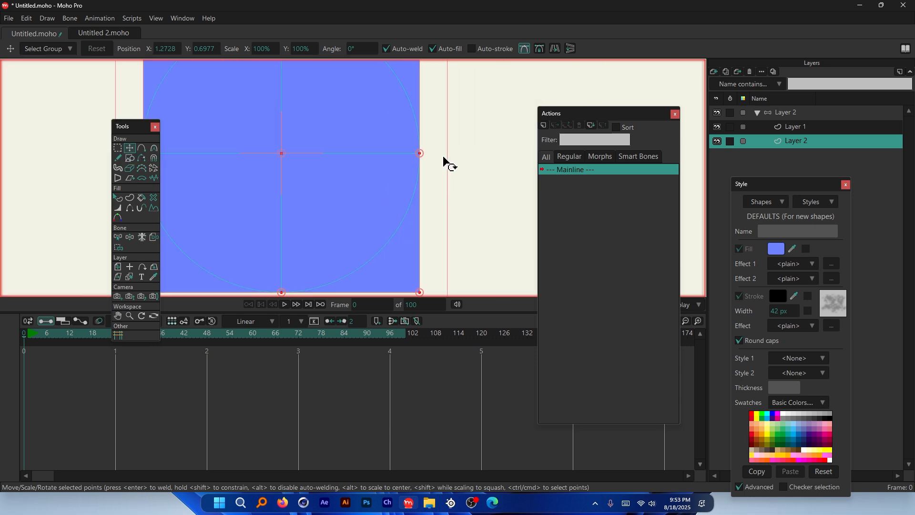
scroll(269, 150, up, 7)
drag(238, 169, 237, 168)
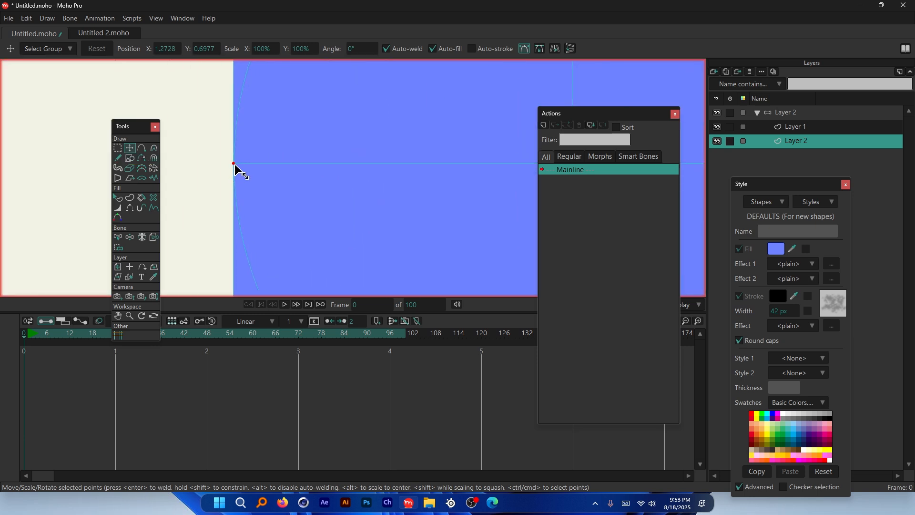
scroll(253, 168, down, 5)
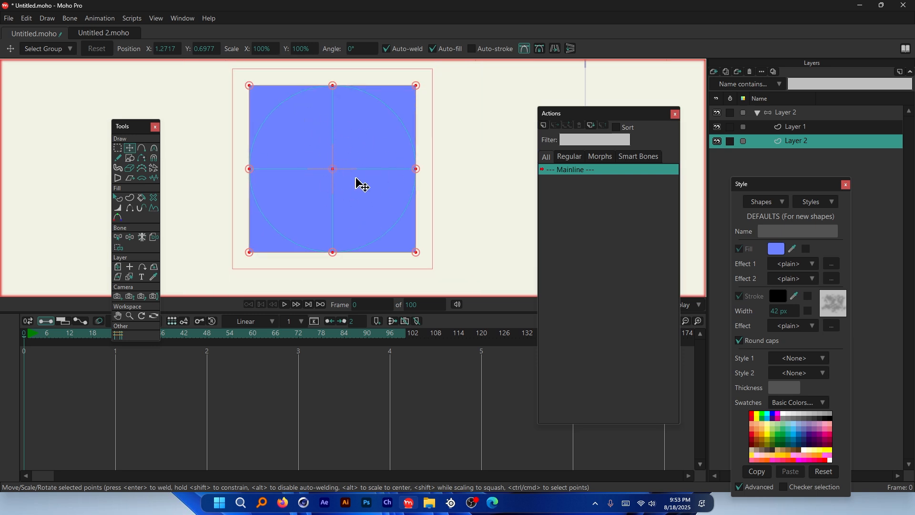
Set the fill of the grid's upper-left square to dark blue 4655AF.
click(118, 198)
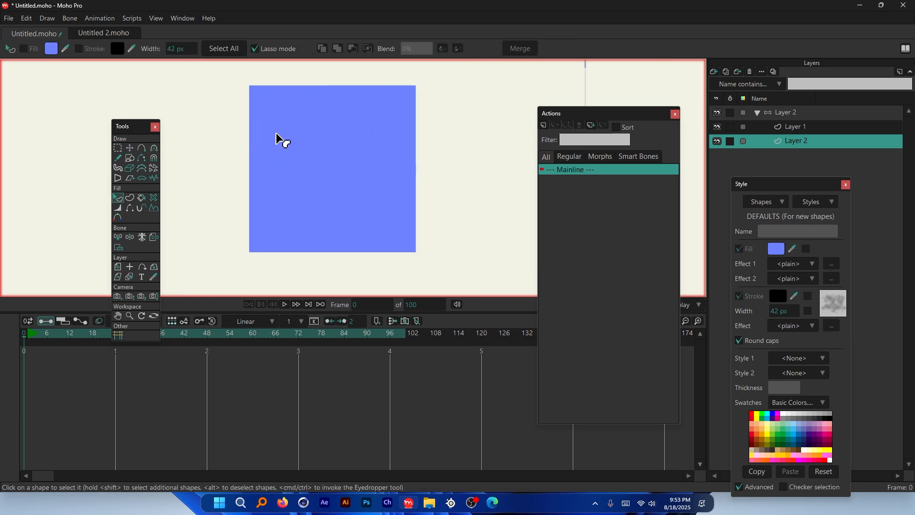
click(279, 138)
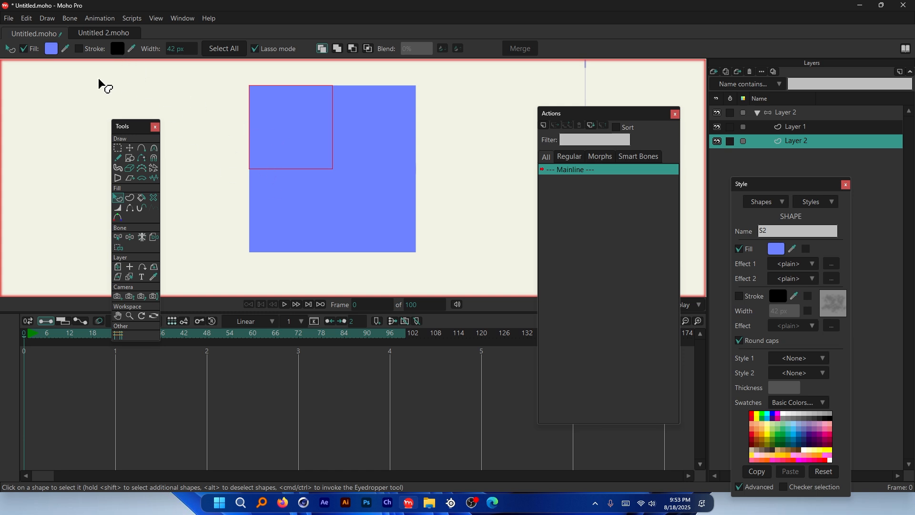
click(52, 49)
click(661, 228)
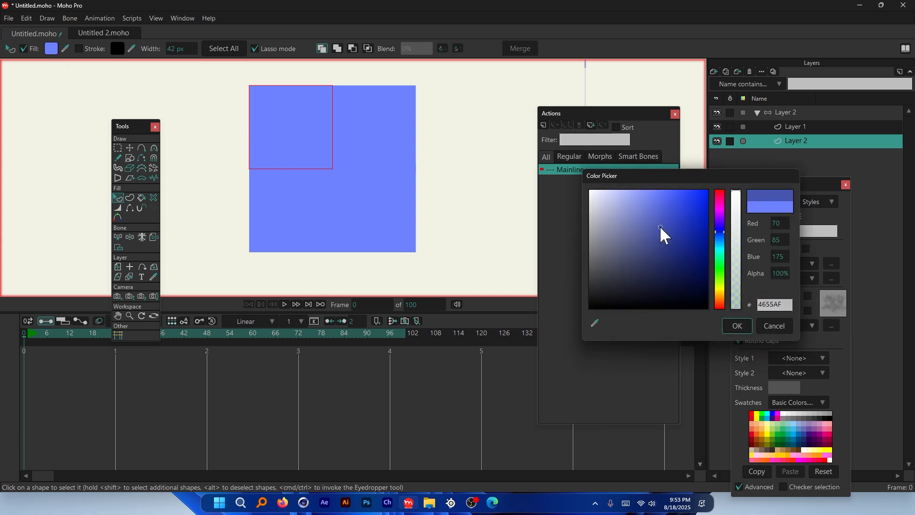
click(737, 326)
Give the grid's lower-right square a matching dark blue fill to form a checker pattern.
click(368, 204)
click(51, 49)
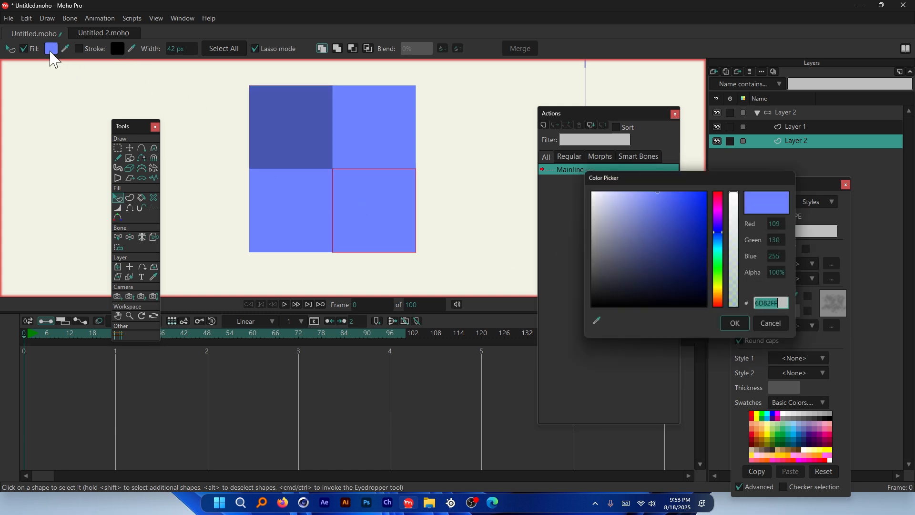
click(660, 249)
click(735, 323)
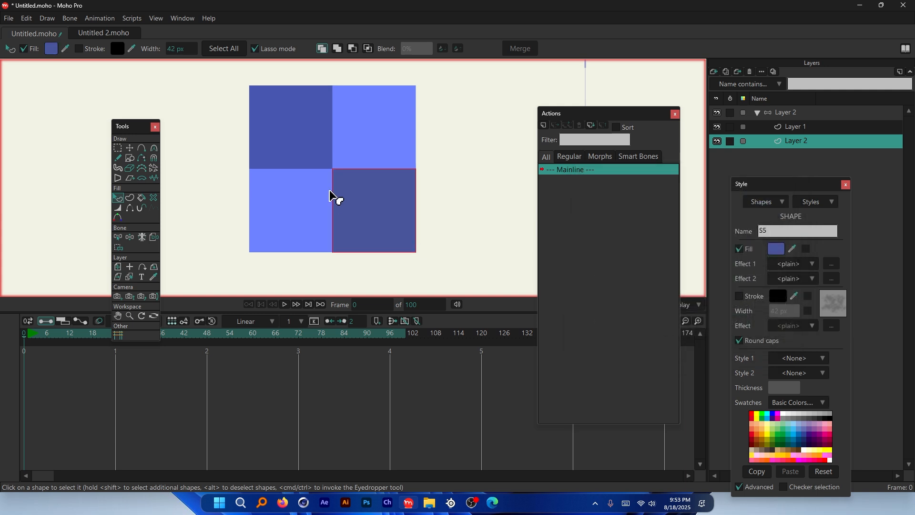
Try to add a bone on the bone layer with its tip at the midpoint of the grid's right edge, undoing each attempt.
click(797, 114)
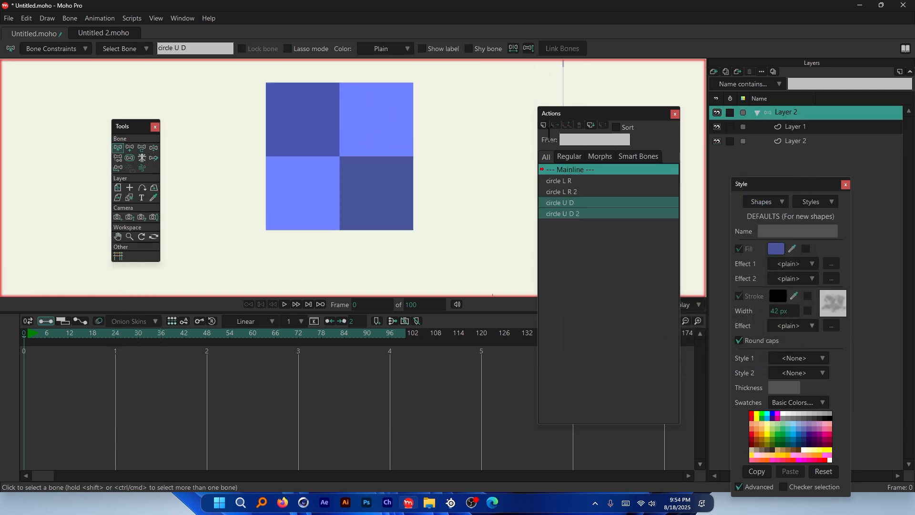
click(129, 148)
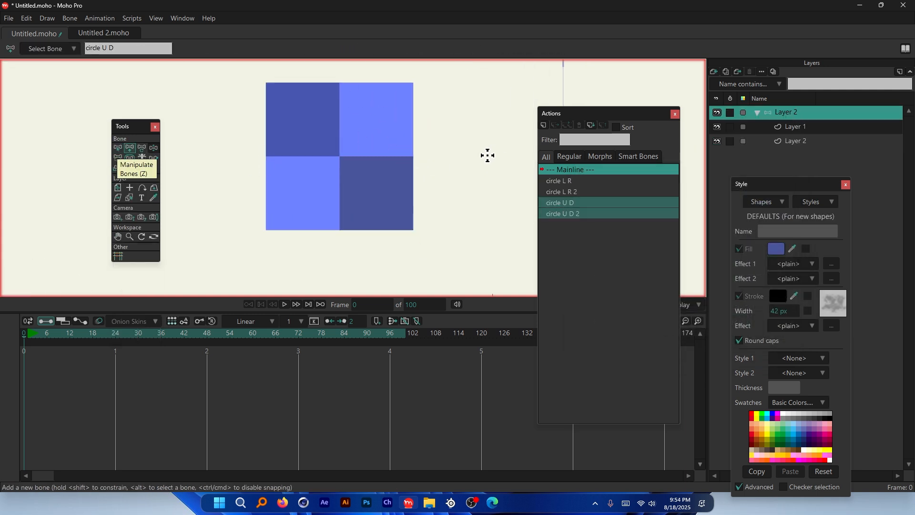
drag(486, 153, 414, 155)
scroll(505, 149, up, 4)
scroll(504, 149, up, 6)
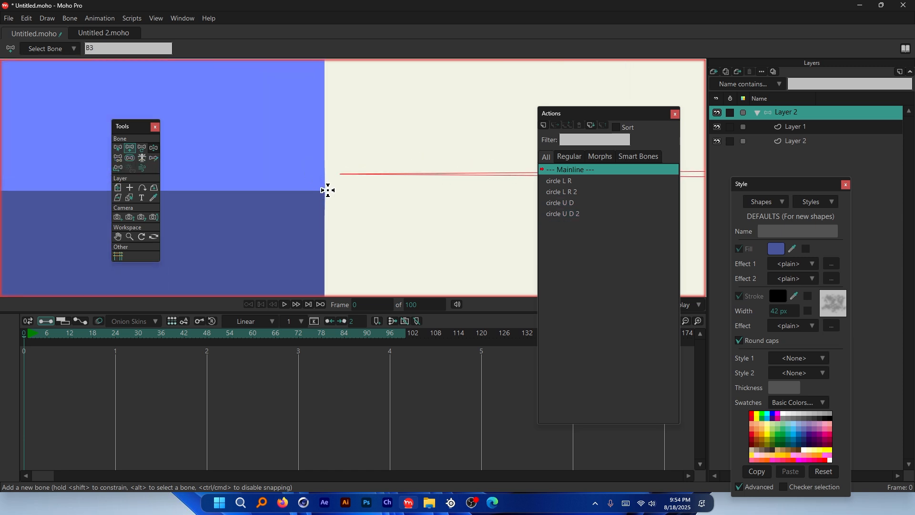
scroll(312, 161, down, 7)
key(ctrl+z)
drag(448, 171, 328, 178)
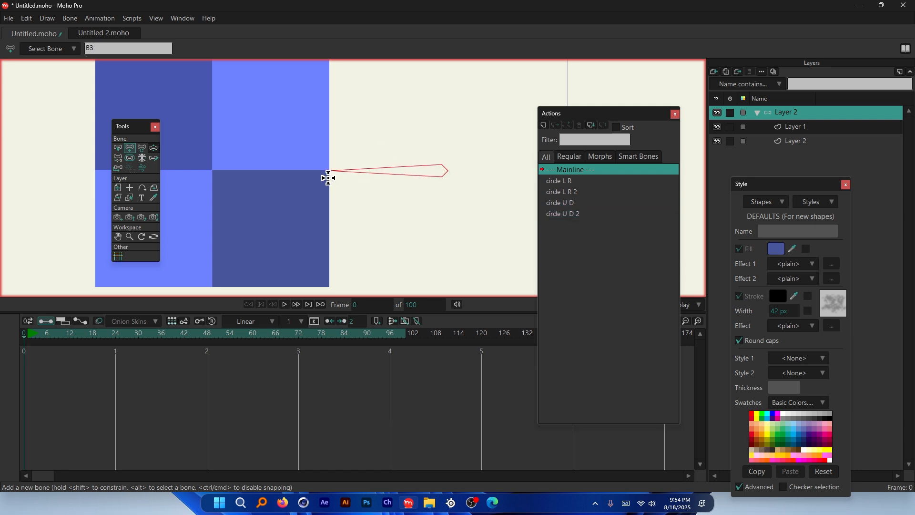
scroll(328, 179, up, 5)
scroll(341, 174, down, 6)
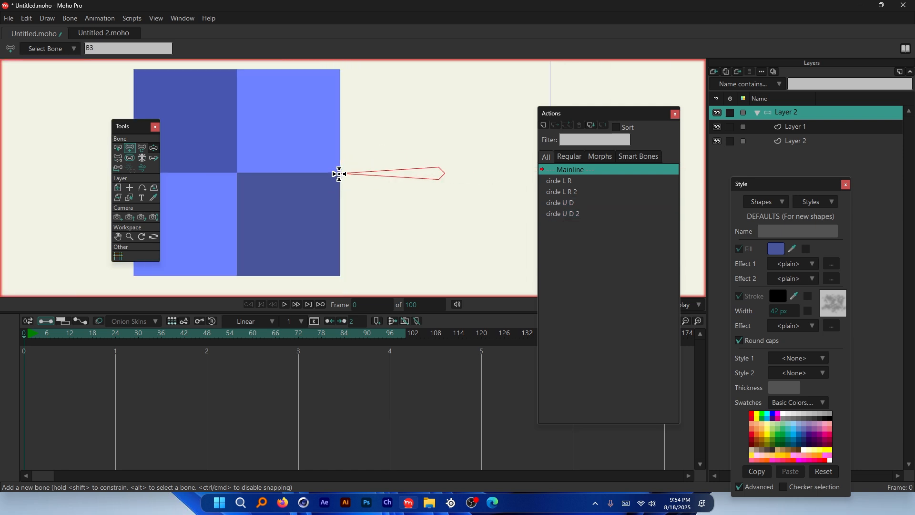
scroll(339, 174, down, 2)
key(ctrl+z)
scroll(365, 171, up, 5)
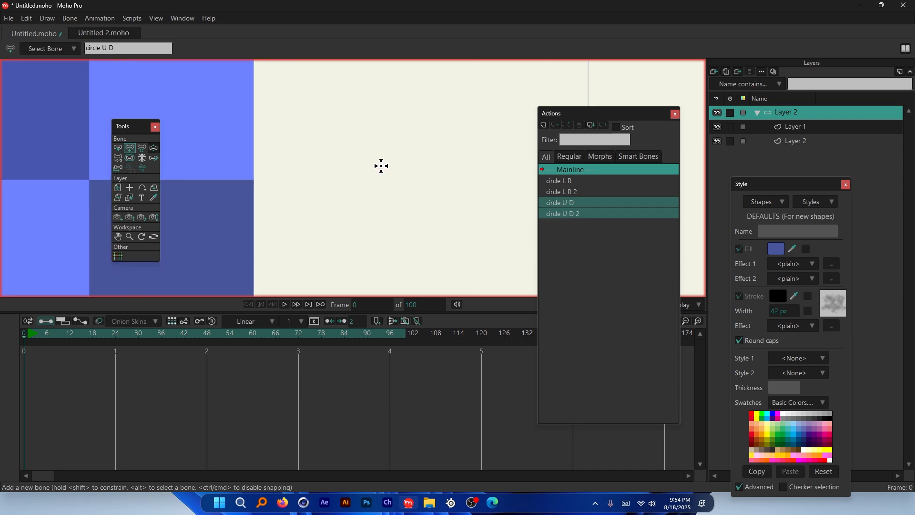
scroll(381, 166, down, 4)
scroll(384, 164, up, 6)
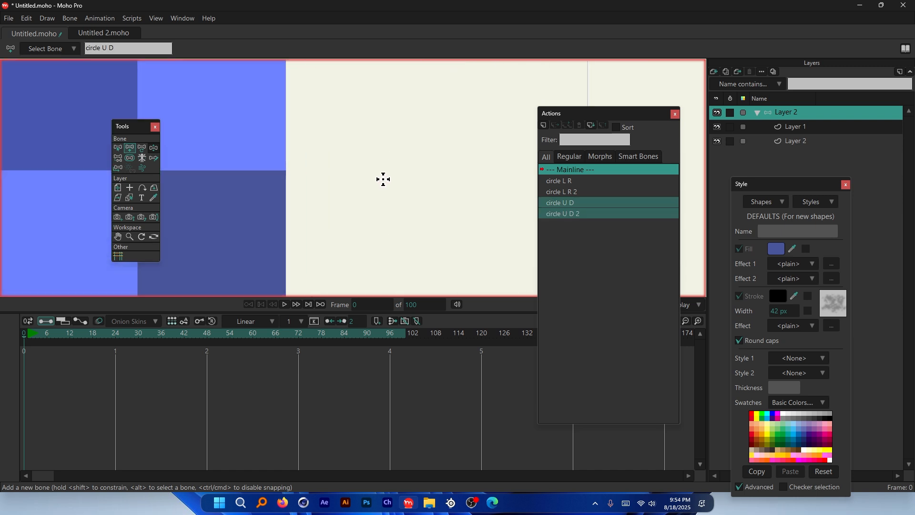
Place a horizontal guide through the middle of the checker grid.
click(118, 255)
click(30, 44)
scroll(282, 166, up, 3)
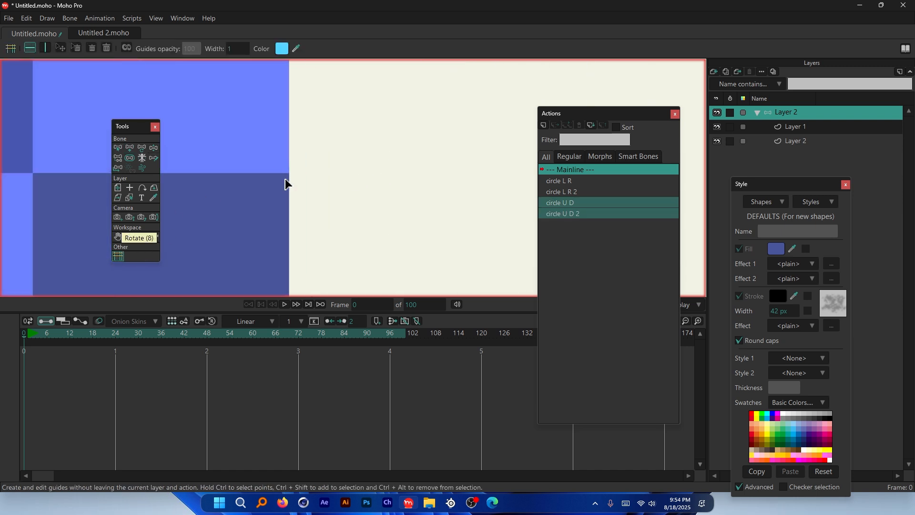
click(286, 177)
scroll(384, 147, down, 3)
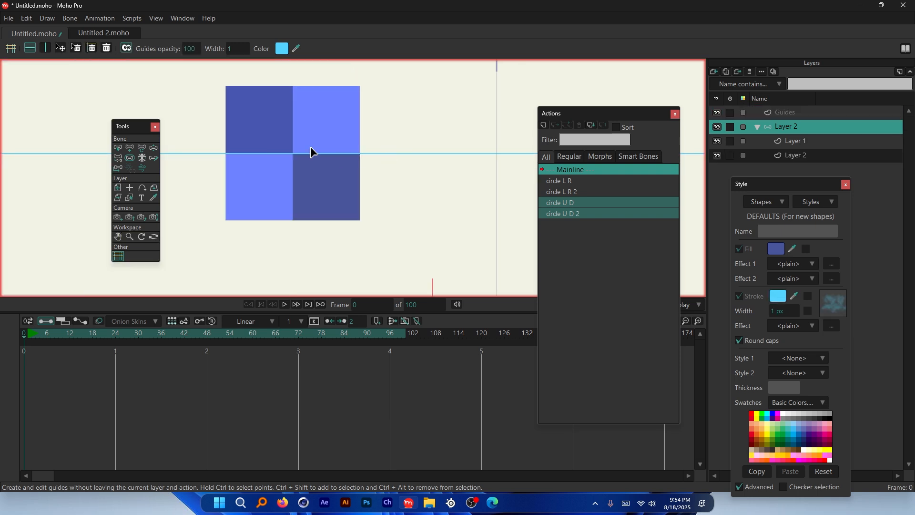
Place a vertical guide along the checker grid's centre line.
scroll(217, 145, up, 2)
click(46, 48)
scroll(327, 257, up, 3)
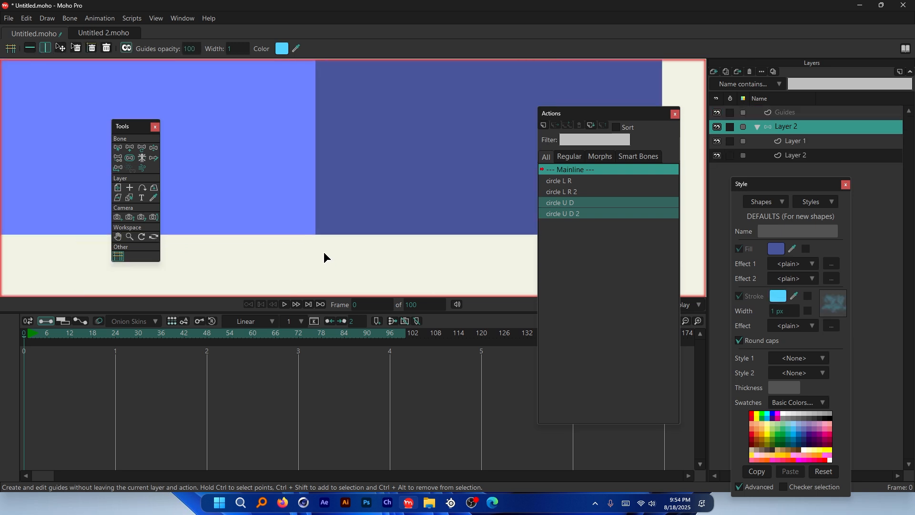
click(313, 227)
scroll(307, 234, down, 4)
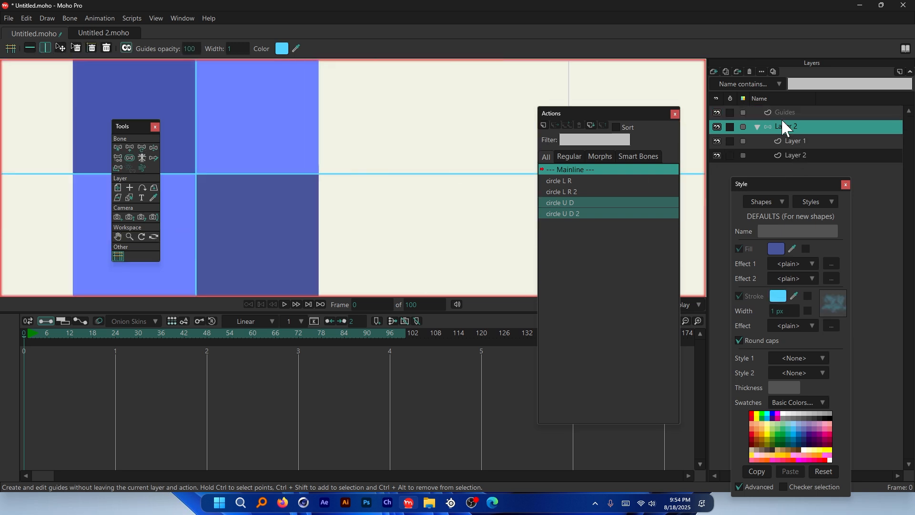
Try to add a bone along the horizontal guide while bone "circle U D" is selected, and undo it.
click(130, 147)
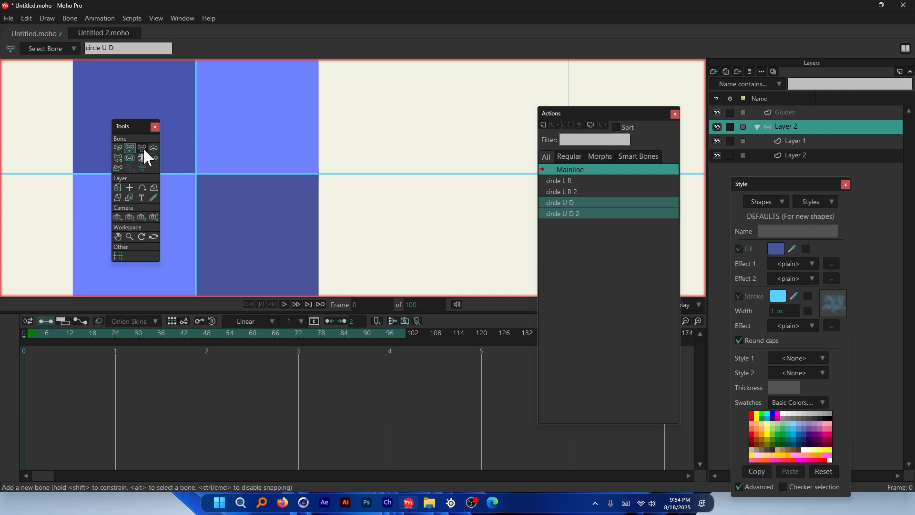
drag(457, 174, 319, 182)
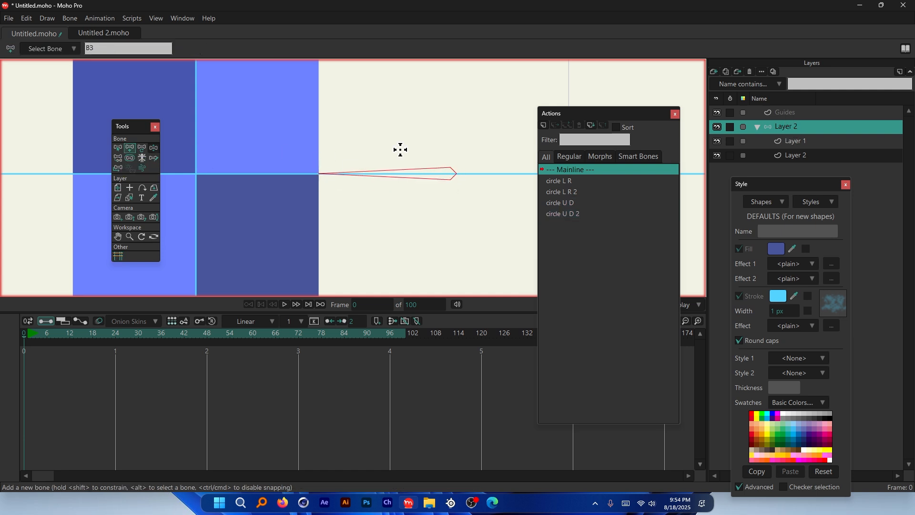
scroll(431, 140, down, 8)
scroll(294, 184, down, 3)
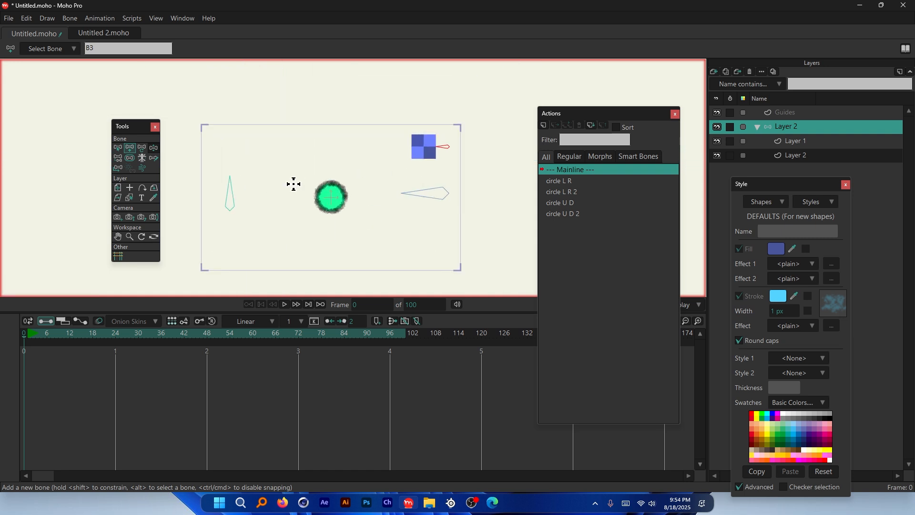
key(ctrl+z)
Deselect all bones and add a horizontal bone along the guide, ending at the midpoint of the grid's right edge.
scroll(468, 174, up, 3)
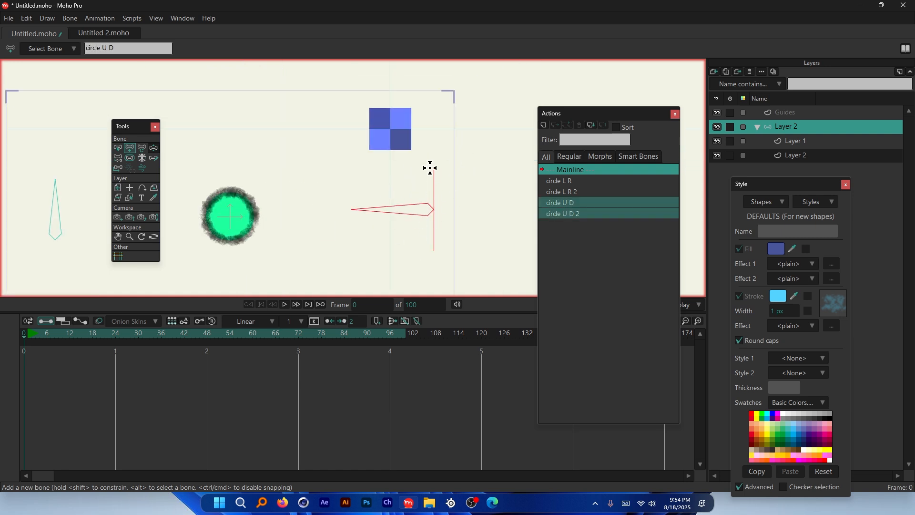
click(423, 158)
scroll(423, 124, up, 5)
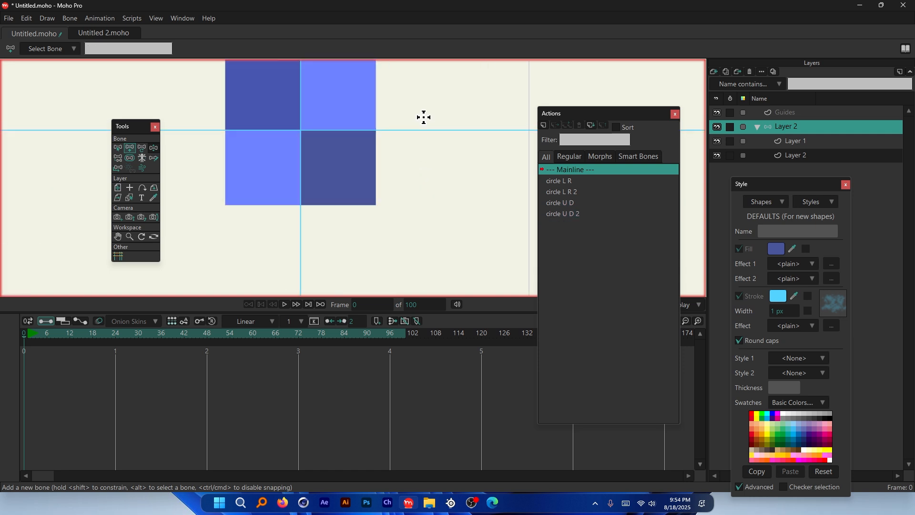
drag(466, 134, 370, 151)
scroll(384, 200, down, 5)
scroll(384, 200, up, 1)
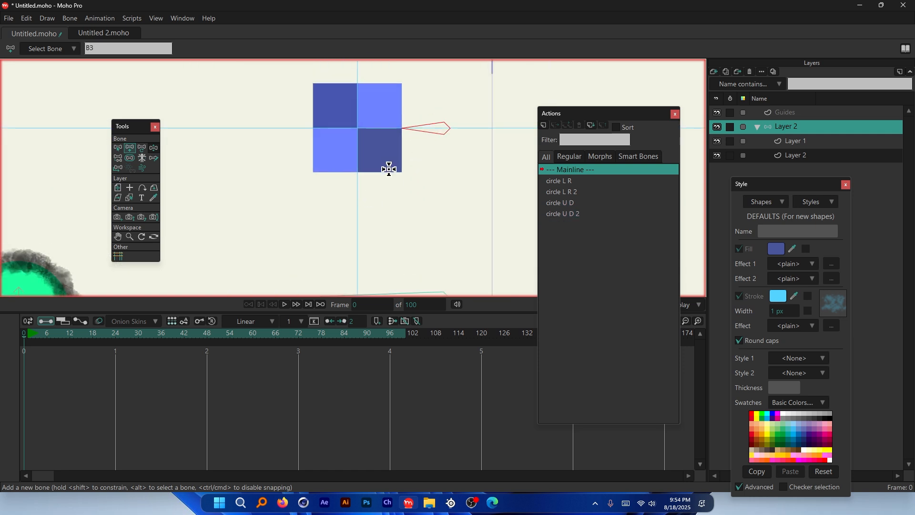
Deselect the bone and add an unparented vertical bone along the guide, ending at the midpoint of the grid's bottom edge.
click(414, 195)
scroll(357, 207, up, 4)
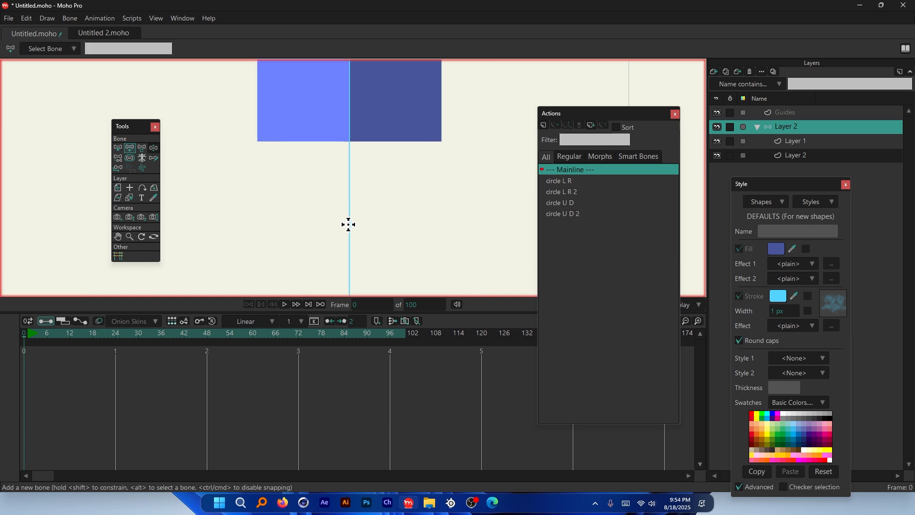
drag(350, 224, 369, 148)
scroll(337, 225, down, 4)
scroll(380, 167, up, 1)
scroll(337, 81, up, 1)
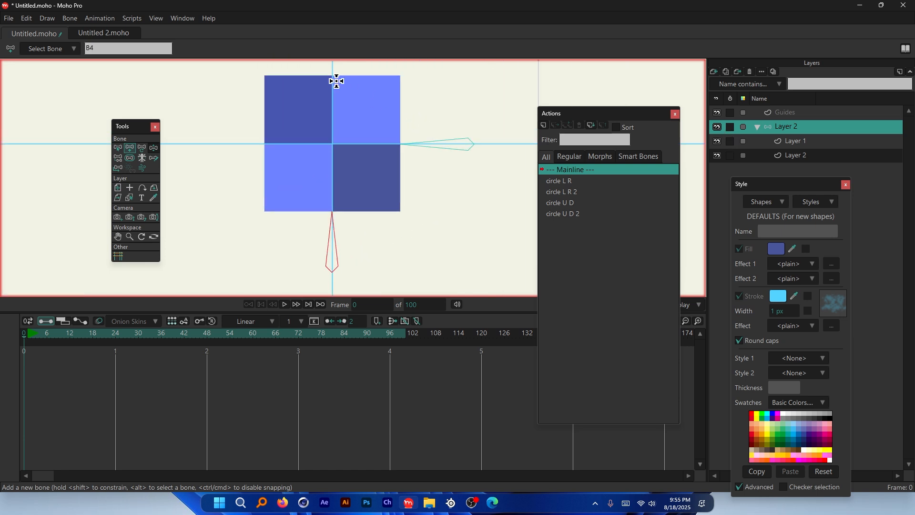
scroll(386, 191, up, 1)
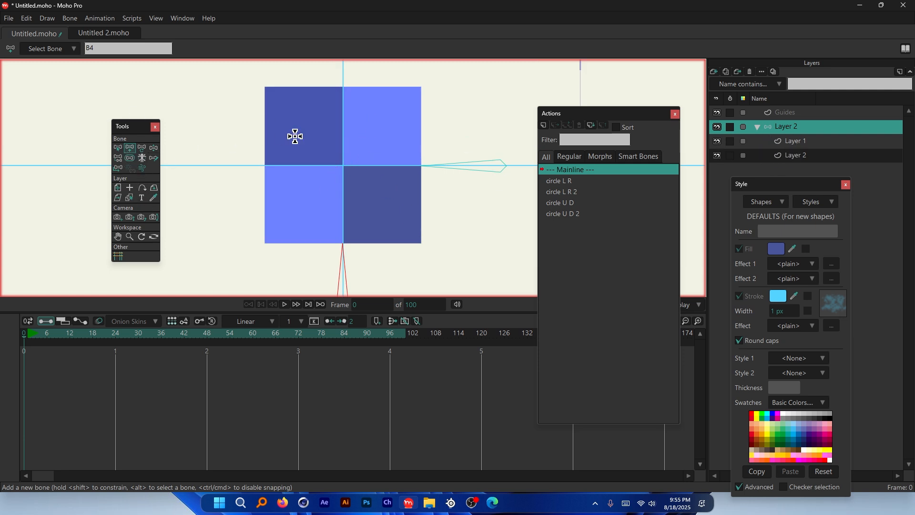
Delete the checker grid from the controller's vector layer, keeping the blue circle, and return to the bone layer.
click(796, 151)
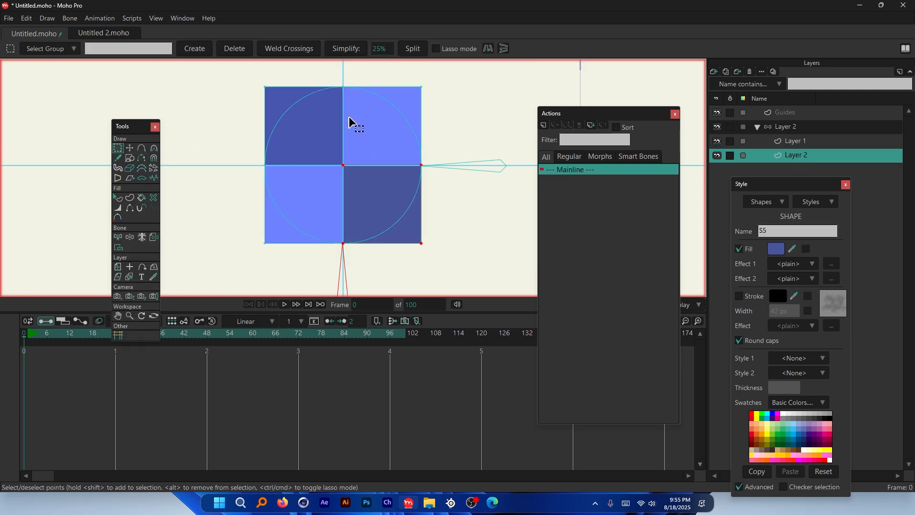
click(117, 198)
click(793, 127)
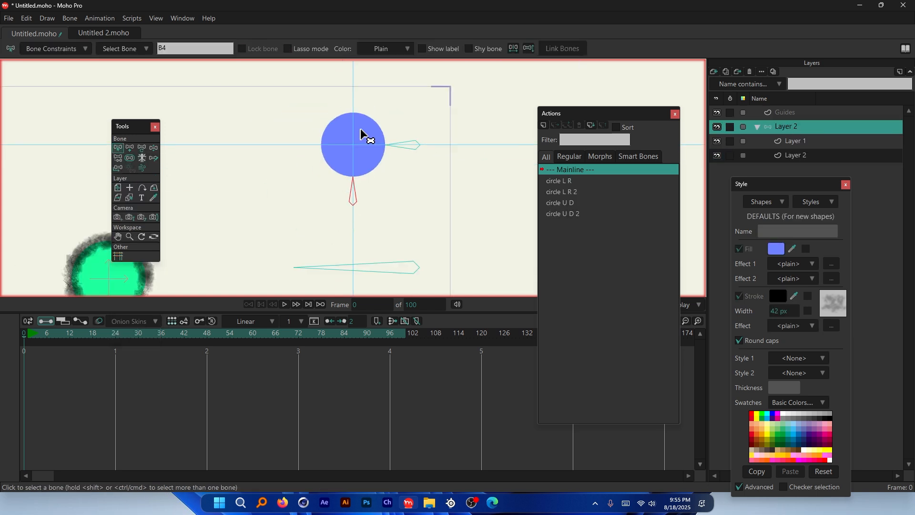
scroll(360, 150, down, 1)
key(ctrl+alt+g)
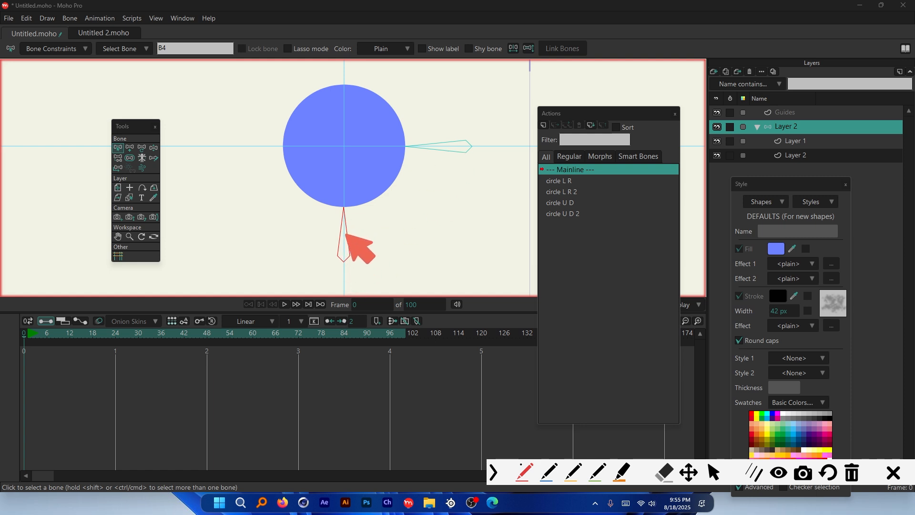
mouse_move(265, 133)
mouse_down()
mouse_move(321, 210)
mouse_move(344, 265)
mouse_move(249, 91)
mouse_up()
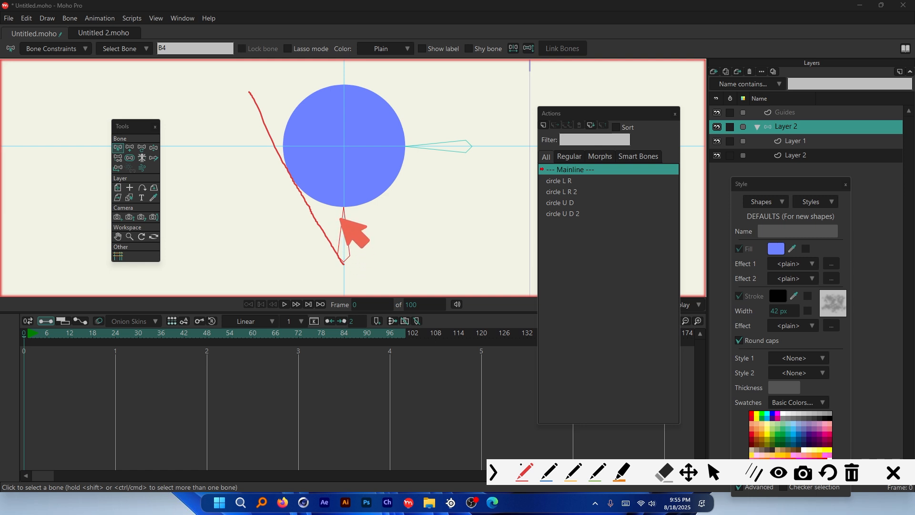
mouse_move(337, 214)
mouse_down()
mouse_move(305, 222)
mouse_move(341, 232)
mouse_move(344, 260)
mouse_move(397, 185)
mouse_move(448, 73)
mouse_up()
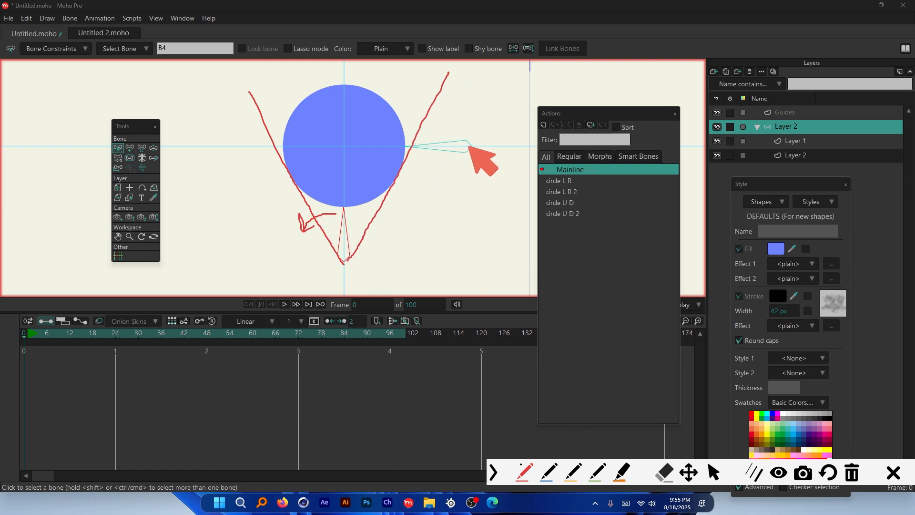
mouse_move(472, 146)
mouse_down()
mouse_move(243, 253)
mouse_move(455, 136)
mouse_move(283, 59)
mouse_up()
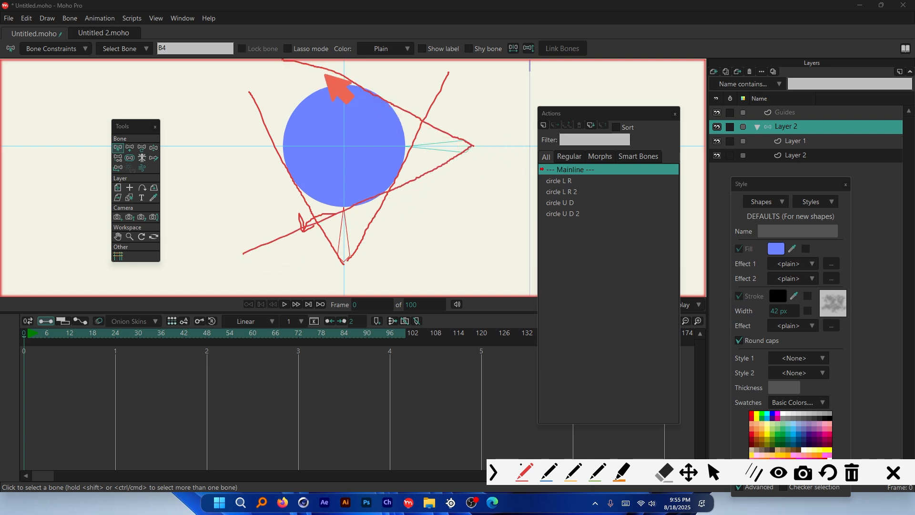
drag(450, 136, 444, 158)
drag(332, 245, 357, 242)
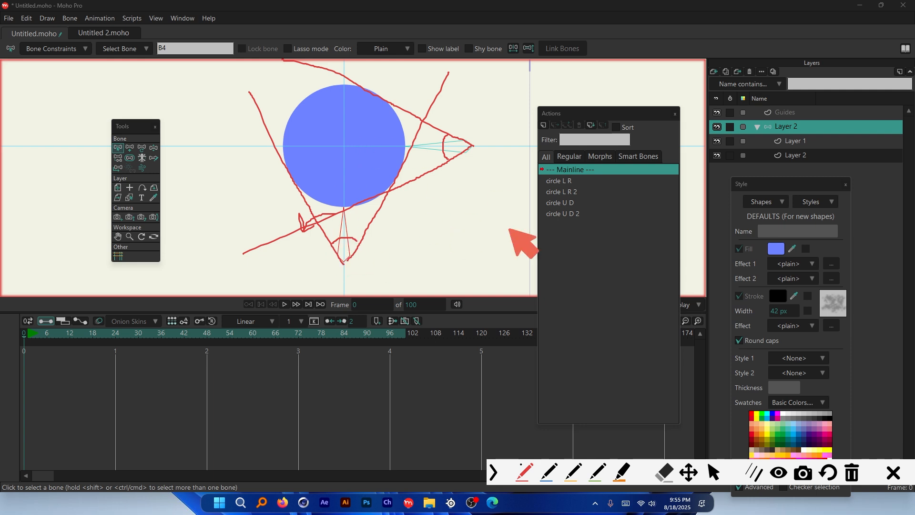
key(Escape)
Select both bones beside the blue circle and reduce their bone strength until they have no influence area.
drag(308, 235, 407, 273)
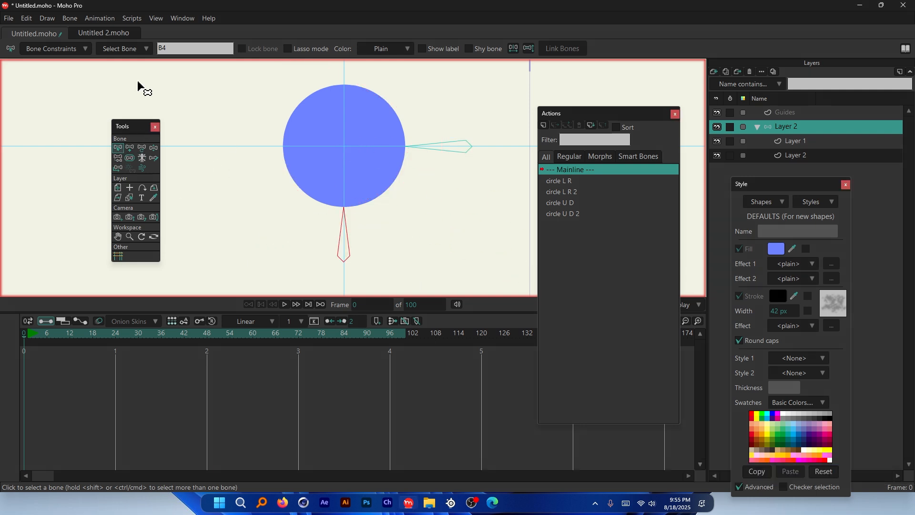
scroll(291, 124, down, 5)
drag(274, 100, 363, 175)
scroll(321, 135, up, 4)
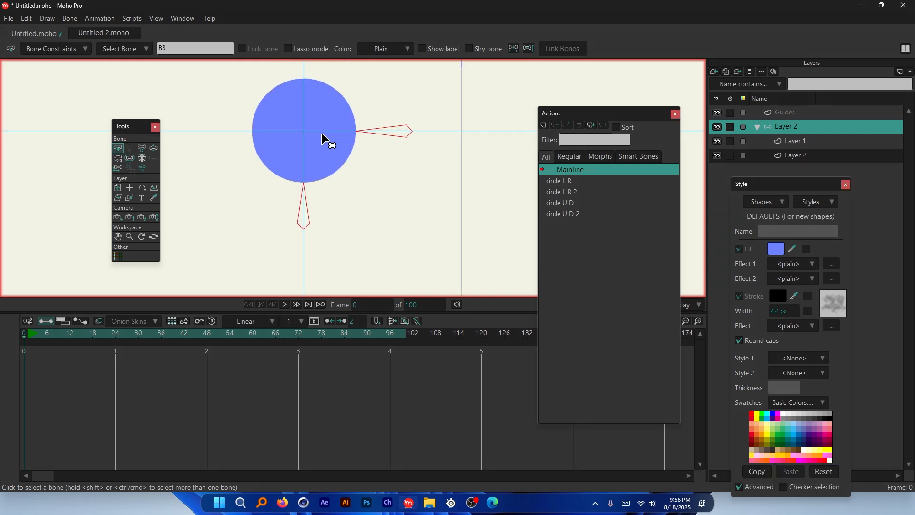
click(130, 158)
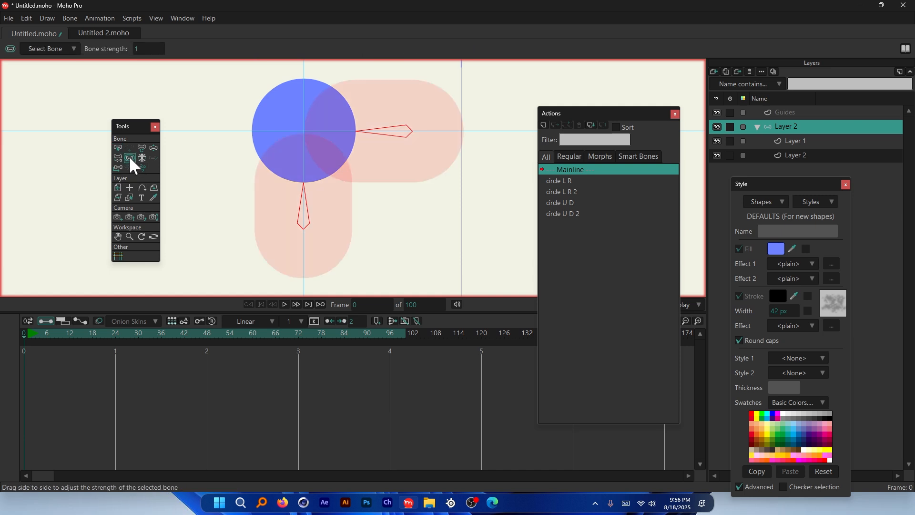
drag(416, 209, 329, 191)
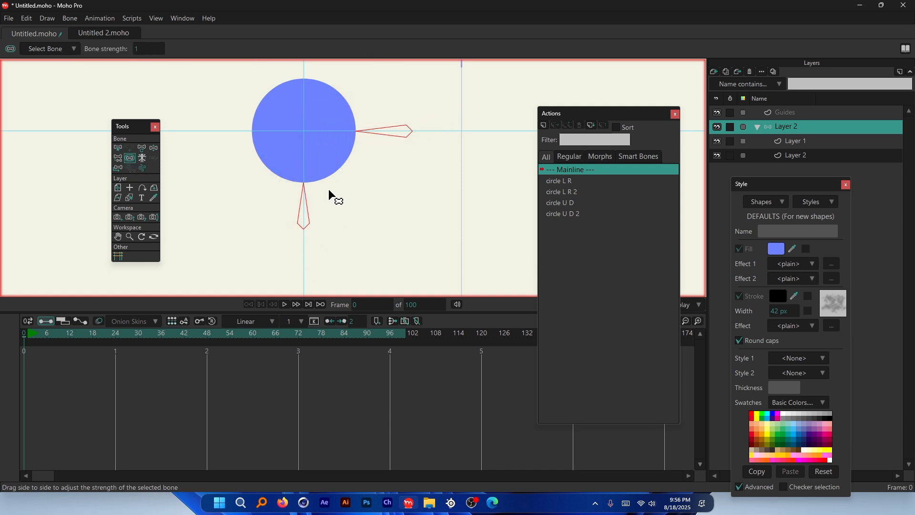
Enable angle constraints on both selected bones, with limits of -30° and 30°.
click(122, 146)
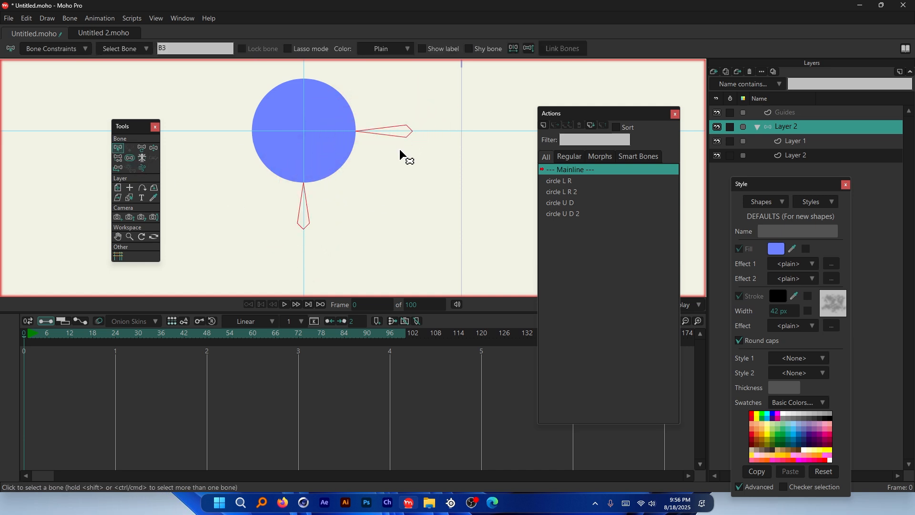
click(61, 50)
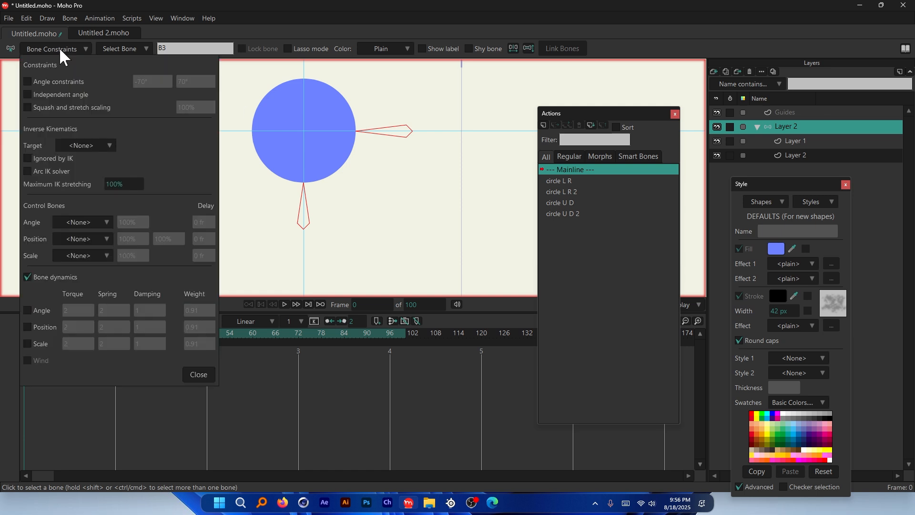
click(27, 81)
mouse_move(138, 83)
mouse_down()
mouse_move(127, 82)
mouse_move(207, 98)
mouse_move(181, 93)
mouse_move(176, 82)
mouse_move(190, 92)
mouse_move(143, 80)
mouse_up()
click(143, 80)
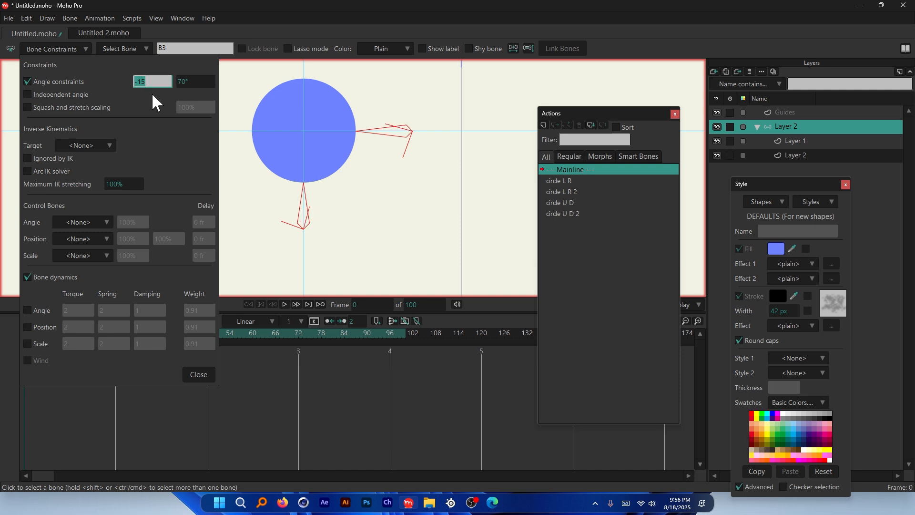
click(184, 81)
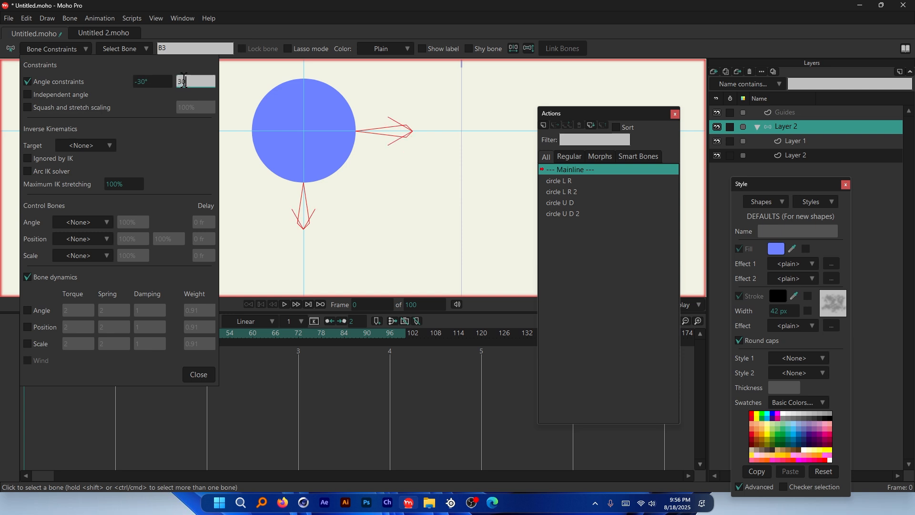
Close the bone constraint settings and examine the Guides layer's lines across the blue circle, returning to the bone layer.
click(198, 375)
scroll(379, 148, down, 2)
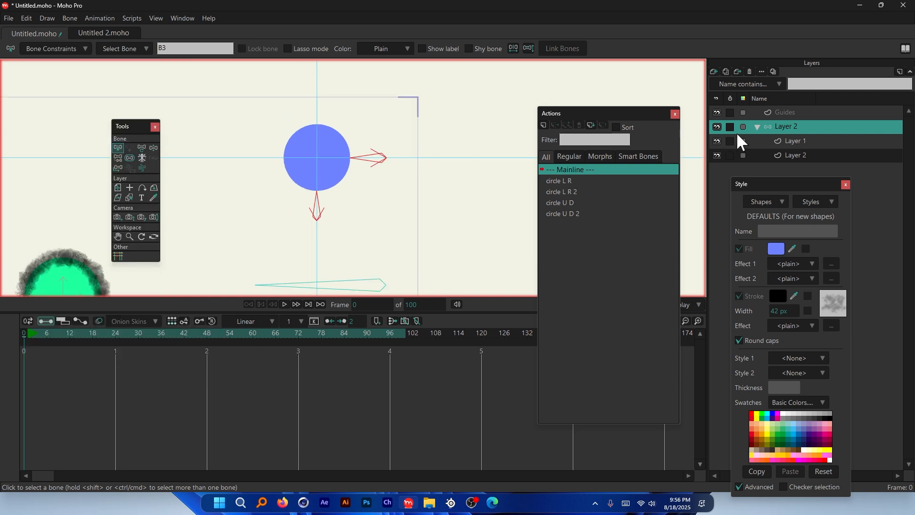
click(792, 112)
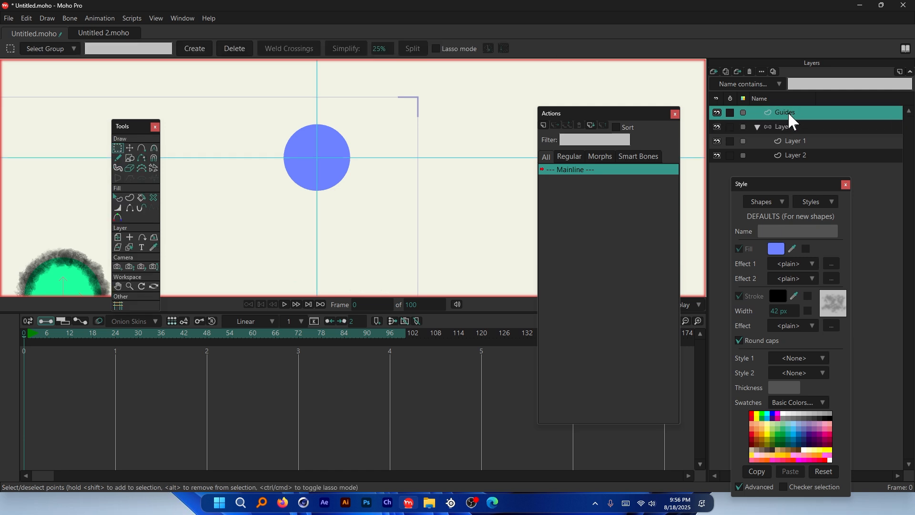
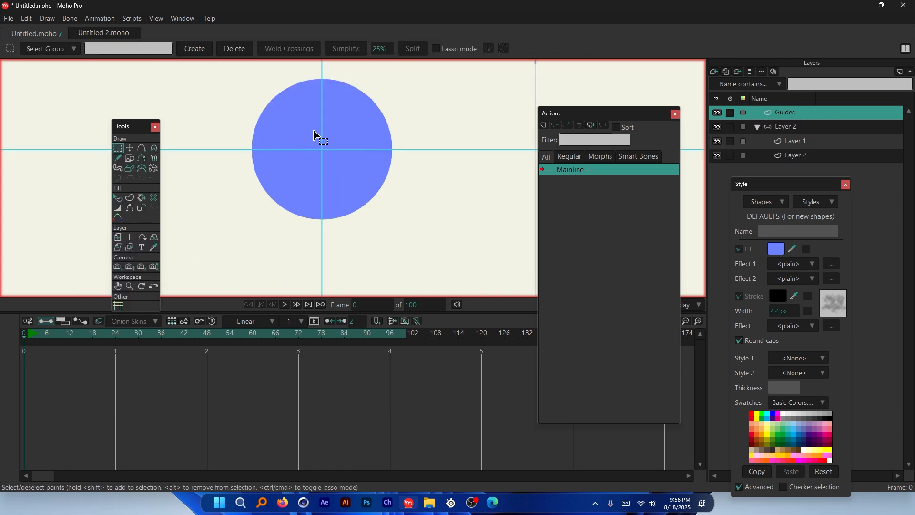
click(780, 127)
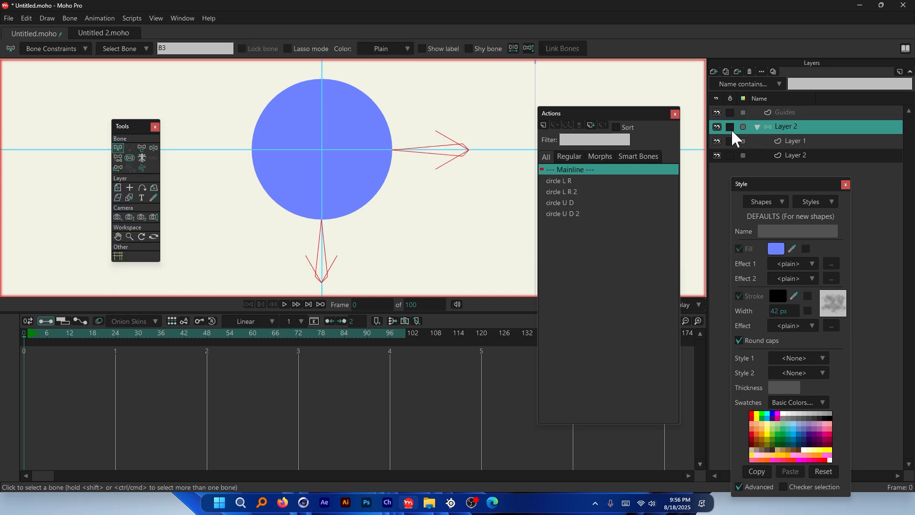
click(714, 125)
click(715, 125)
scroll(338, 135, up, 3)
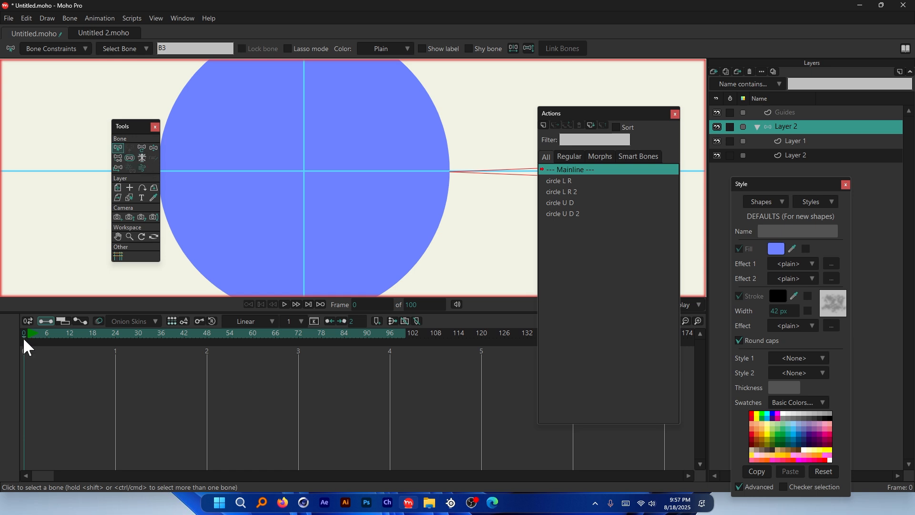
scroll(366, 114, down, 1)
scroll(366, 114, down, 4)
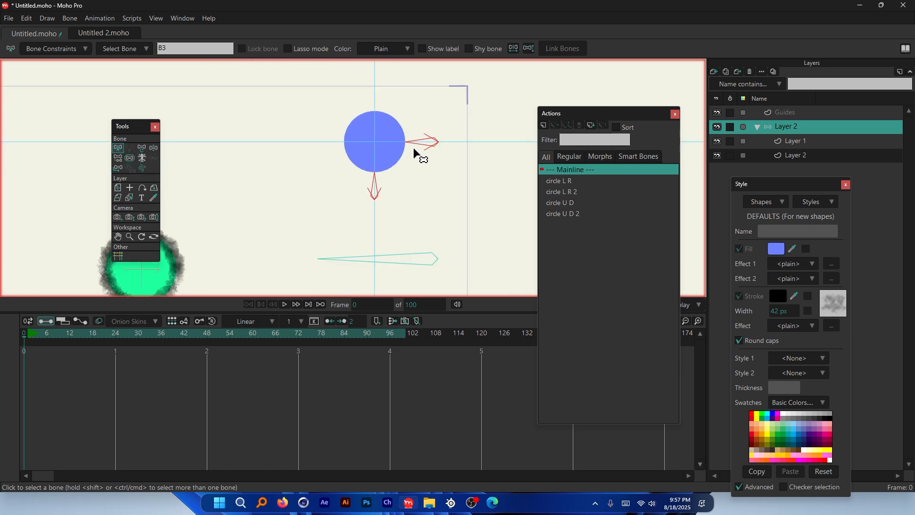
Deselect the bones and add a pin bone at the blue circle's center, where the two guides cross.
click(417, 180)
scroll(417, 171, up, 3)
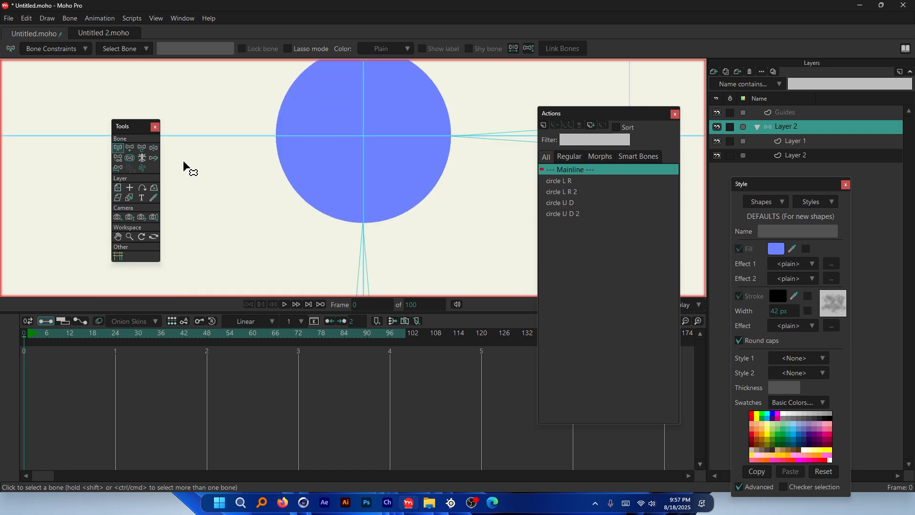
click(130, 148)
scroll(394, 106, up, 3)
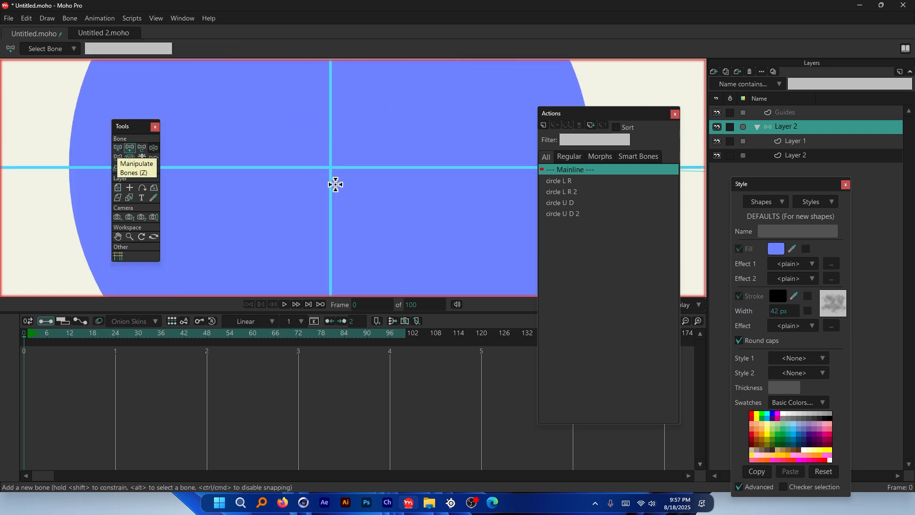
click(330, 167)
scroll(334, 162, down, 3)
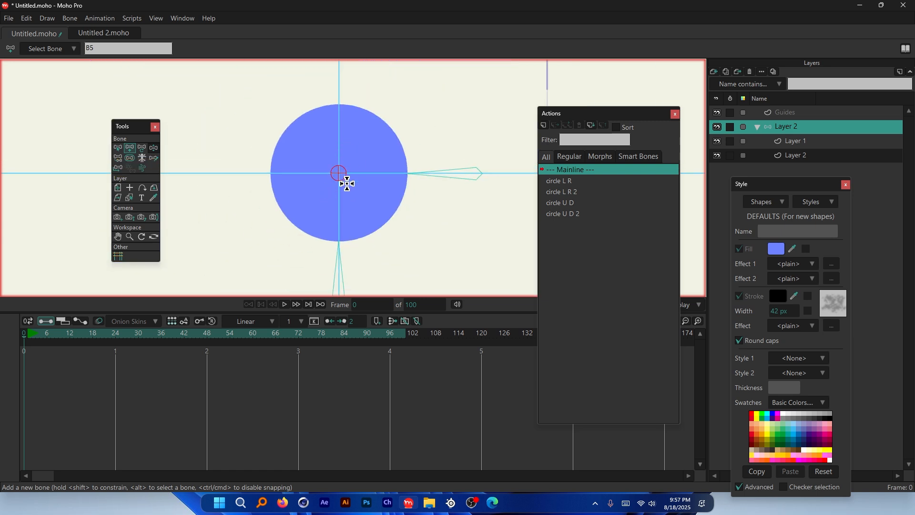
drag(365, 152, 388, 109)
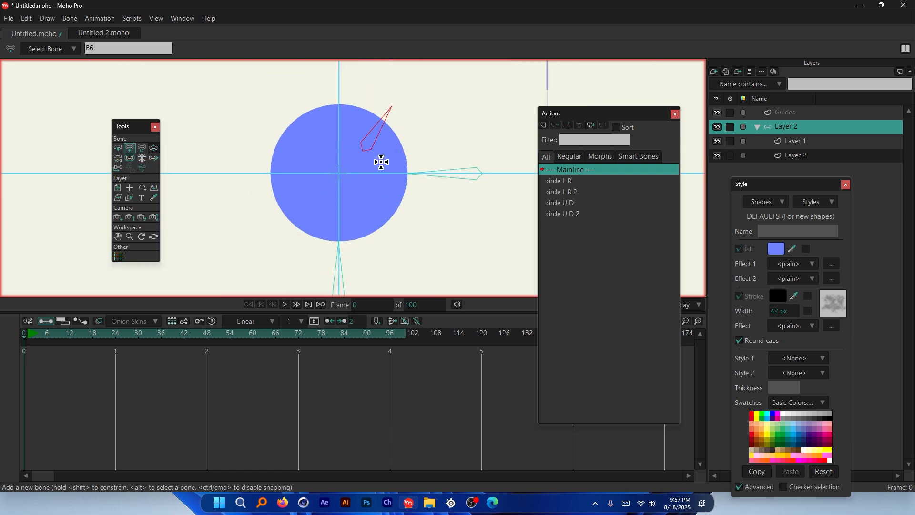
key(ctrl+z)
scroll(351, 180, up, 3)
scroll(353, 123, down, 2)
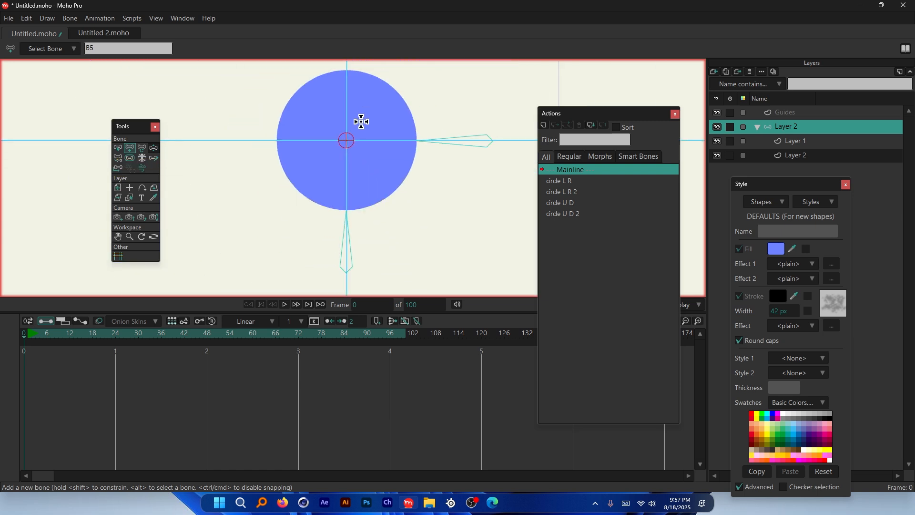
scroll(343, 139, up, 5)
scroll(368, 153, up, 3)
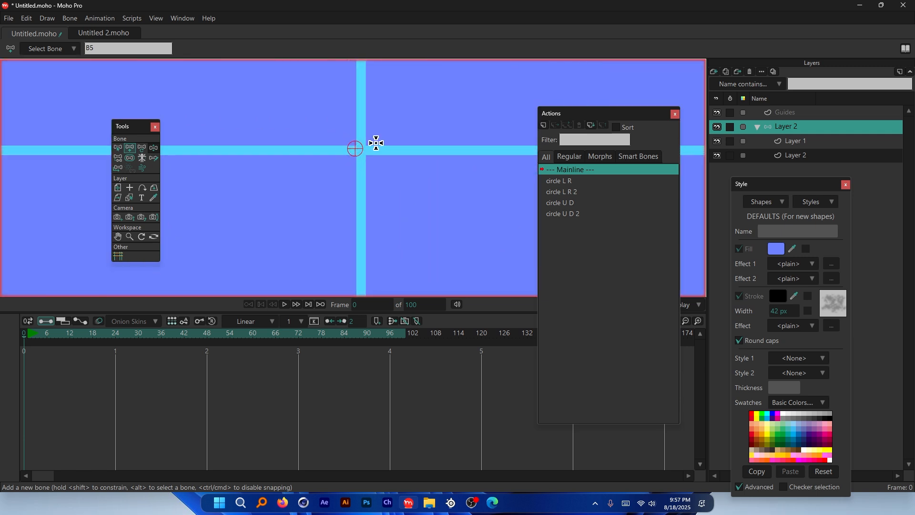
scroll(344, 196, down, 4)
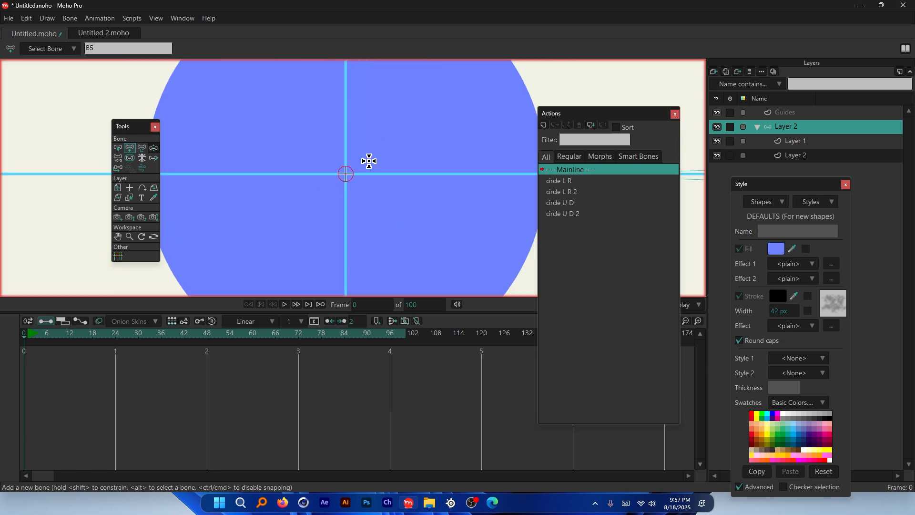
Set the bone color of the pin bone at the blue circle's center to Orange.
click(121, 147)
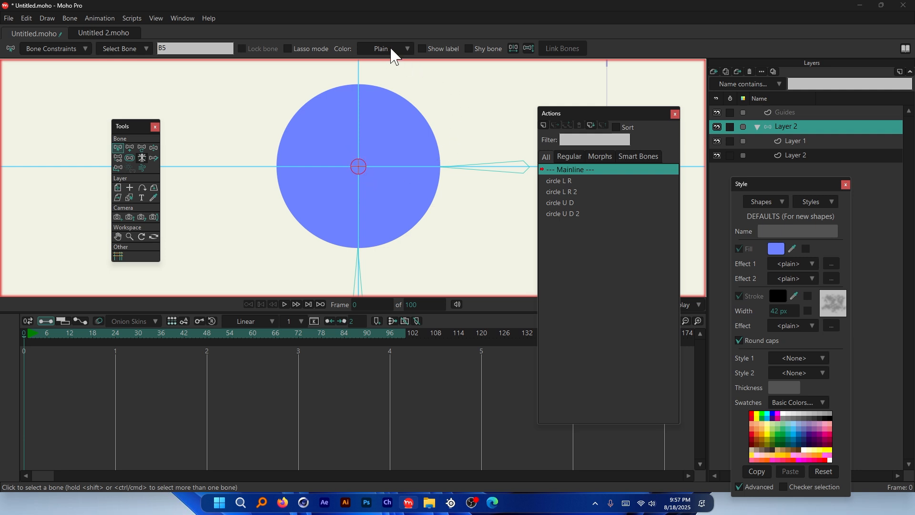
click(394, 50)
click(410, 118)
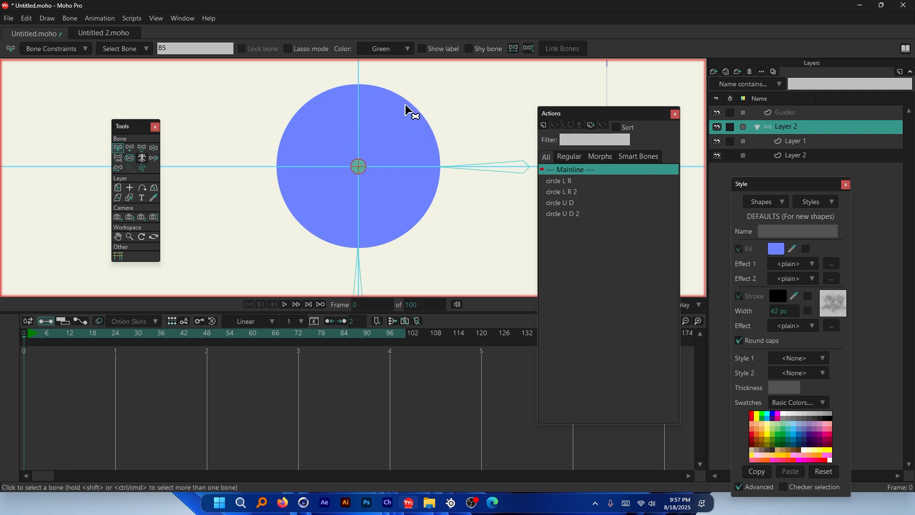
scroll(415, 149, down, 11)
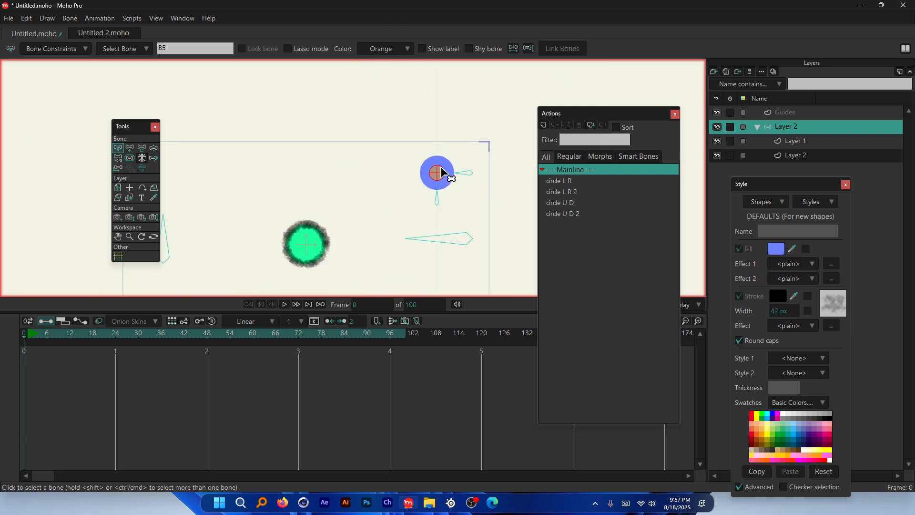
scroll(428, 163, up, 5)
scroll(437, 180, up, 5)
scroll(438, 183, down, 7)
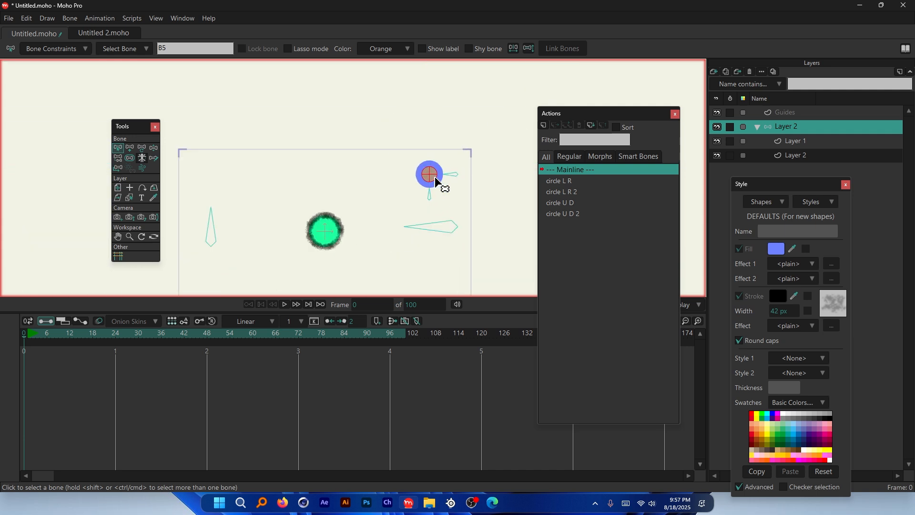
scroll(439, 183, up, 7)
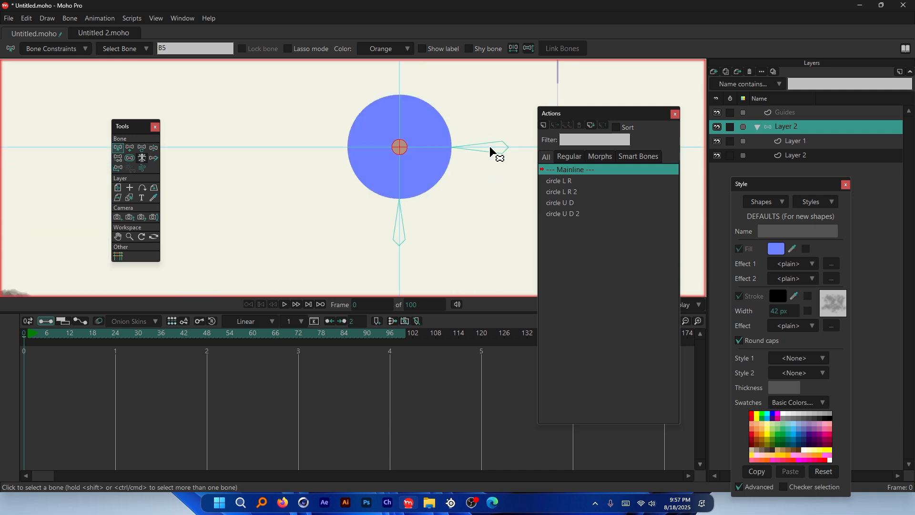
scroll(369, 144, down, 3)
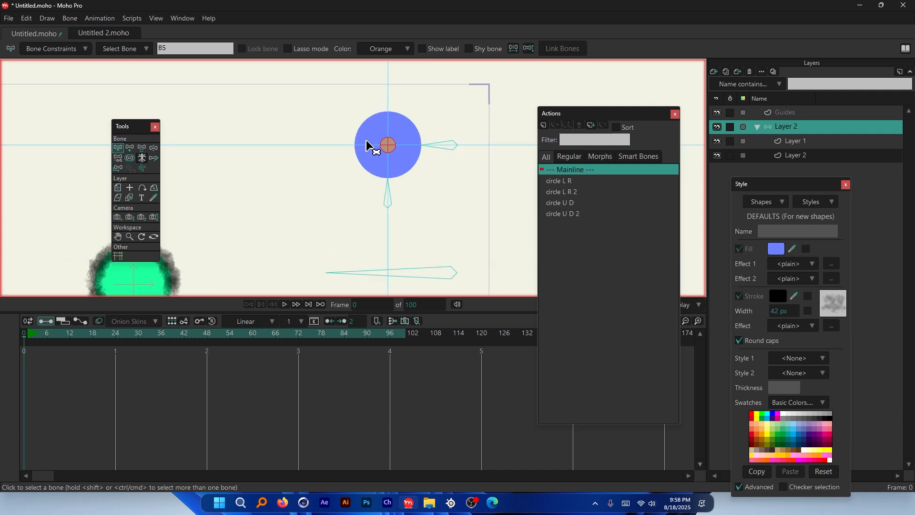
scroll(467, 141, up, 2)
scroll(467, 141, up, 1)
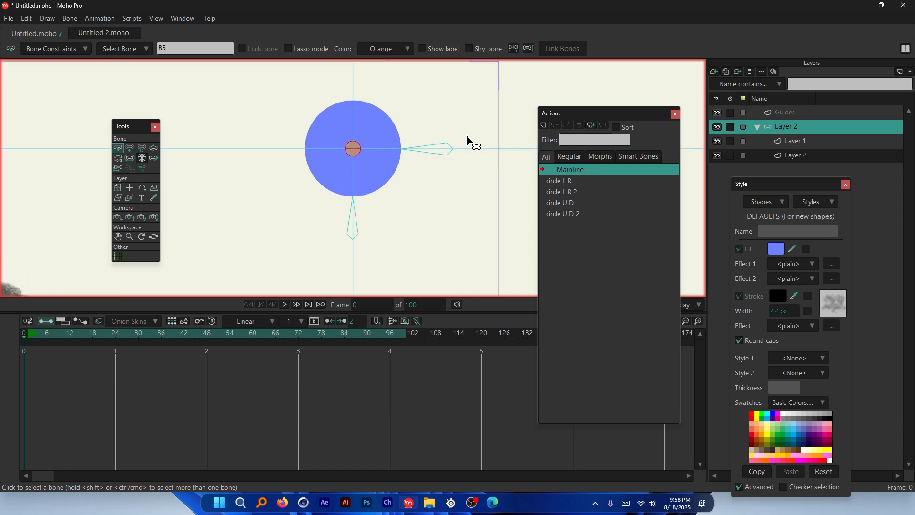
scroll(425, 123, down, 3)
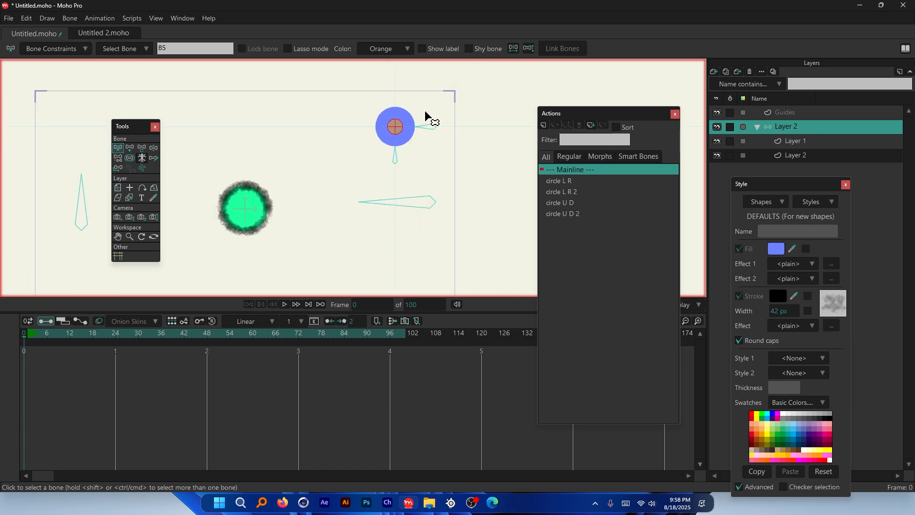
scroll(443, 111, up, 3)
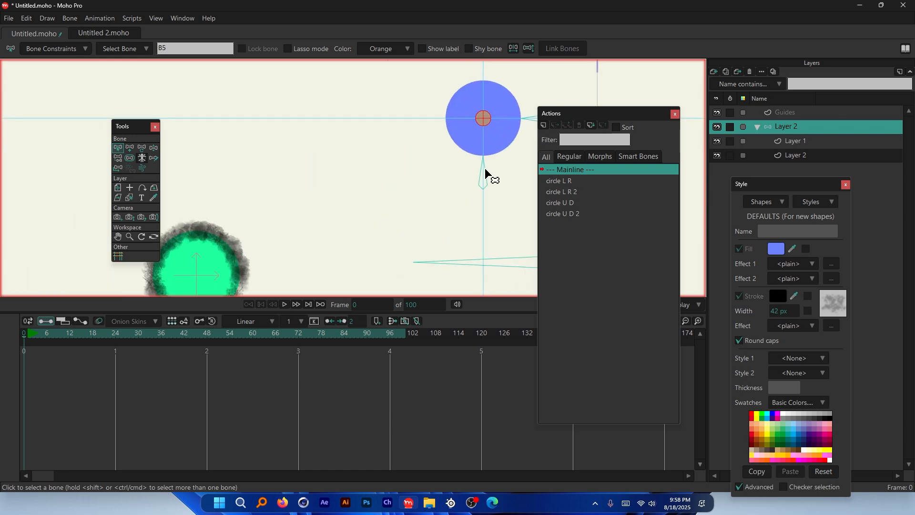
scroll(486, 176, down, 1)
scroll(474, 170, up, 2)
scroll(451, 173, down, 2)
Mark temporary screen annotations linking each controller bone to the smart bone it is meant to drive, and clear them.
key(ctrl+alt+g)
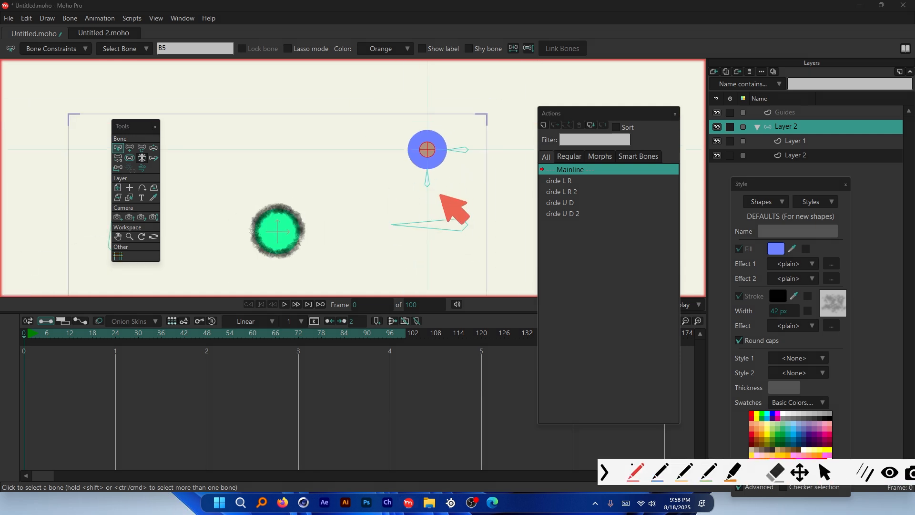
mouse_move(427, 180)
mouse_down()
mouse_move(220, 193)
mouse_move(117, 235)
mouse_up()
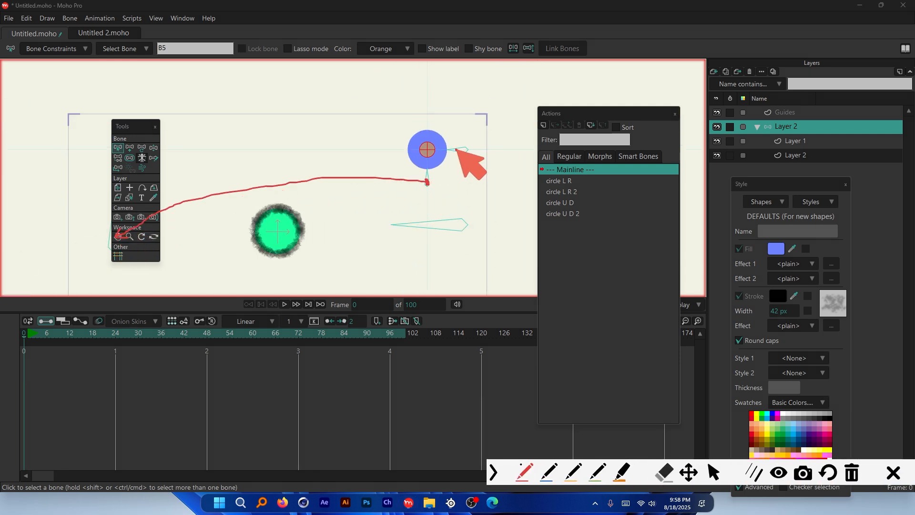
drag(457, 151, 449, 226)
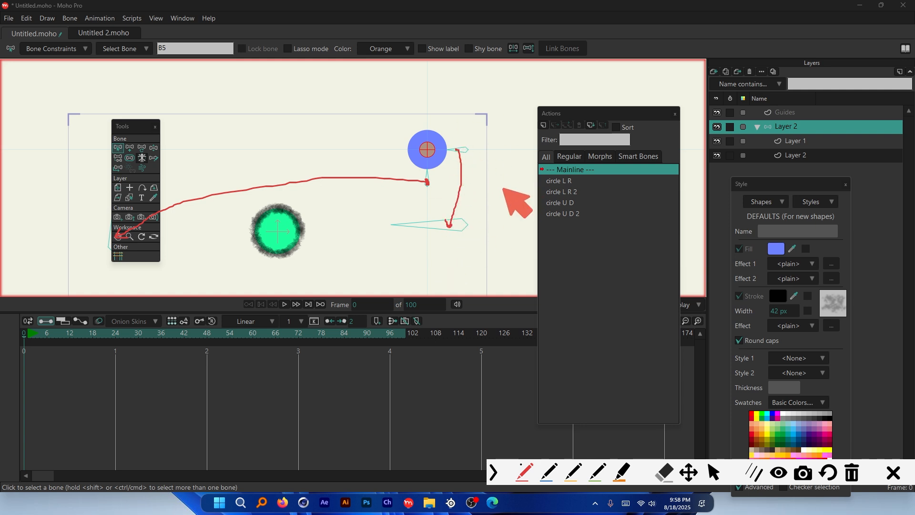
click(893, 472)
scroll(479, 166, up, 3)
scroll(435, 149, up, 3)
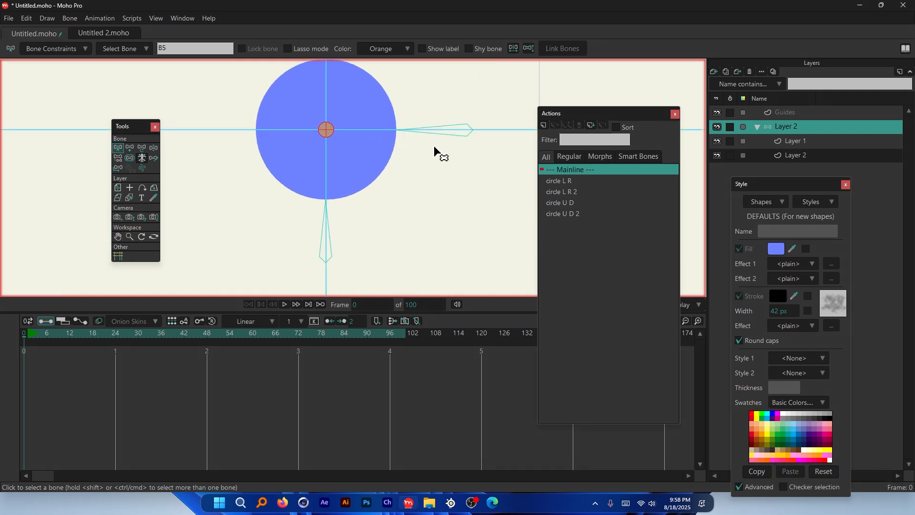
Mark temporary screen annotations from both controller bones to the pin bone at the circle's center, and clear them.
key(ctrl+alt+g)
mouse_move(325, 227)
mouse_down()
mouse_move(346, 165)
mouse_move(331, 128)
mouse_up()
mouse_move(433, 129)
mouse_down()
mouse_move(414, 138)
mouse_move(336, 129)
mouse_up()
click(893, 472)
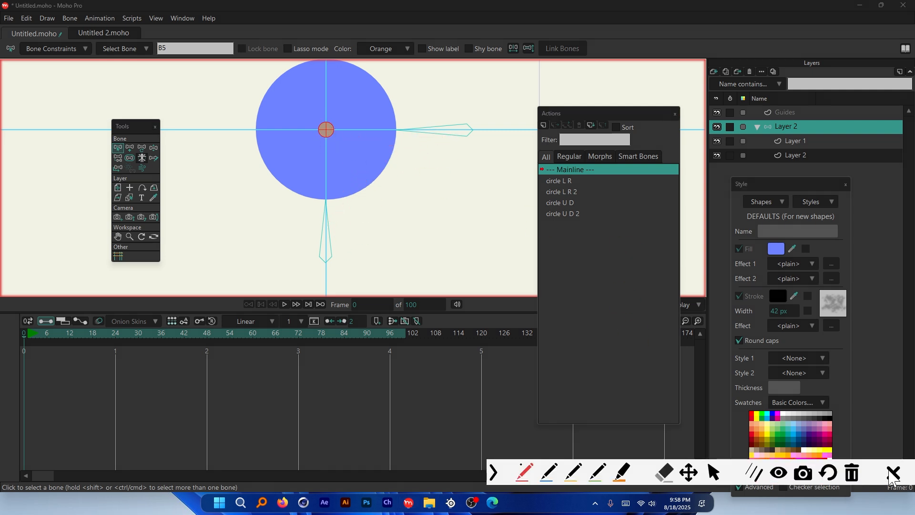
Name the controller bone below the blue circle "C L R" and the bone beside it "C U D".
scroll(422, 166, down, 3)
scroll(384, 240, up, 4)
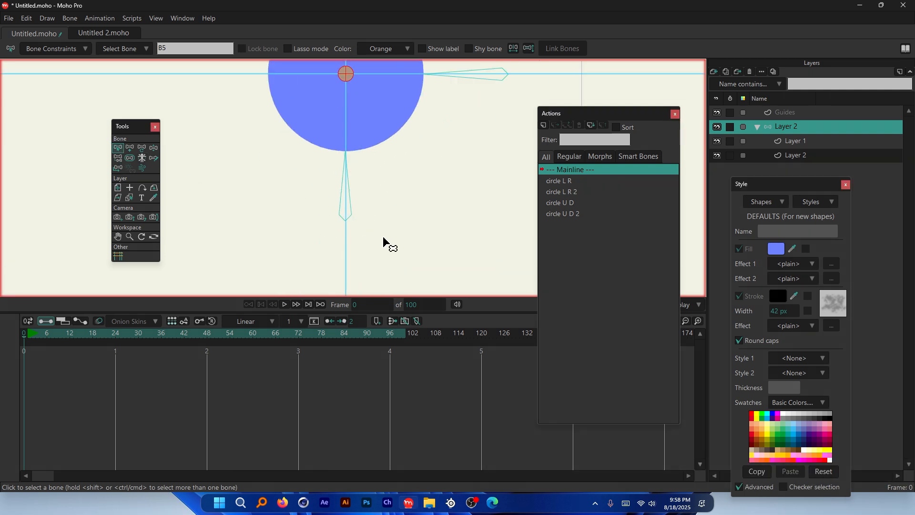
click(342, 210)
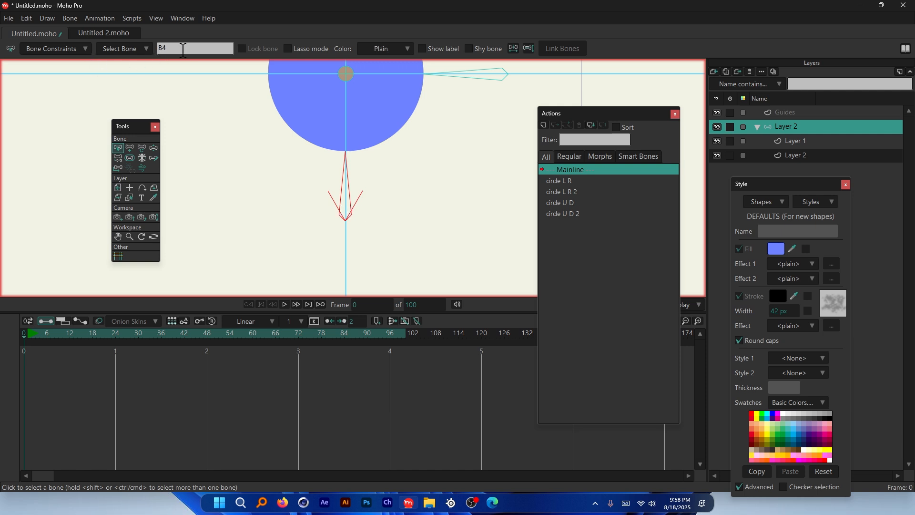
drag(183, 49, 154, 50)
text(R)
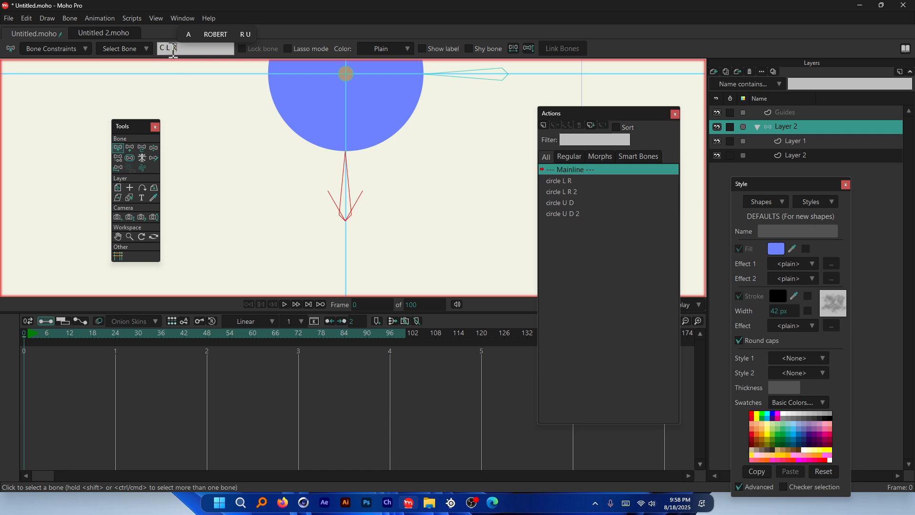
click(490, 85)
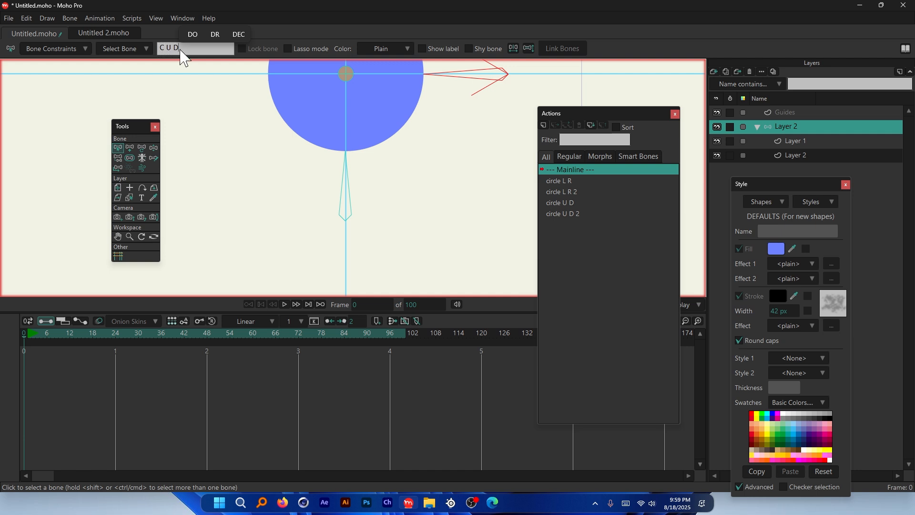
Select the bone below the blue circle and create a smart bone action named "C L R" for it.
click(395, 180)
scroll(429, 122, down, 7)
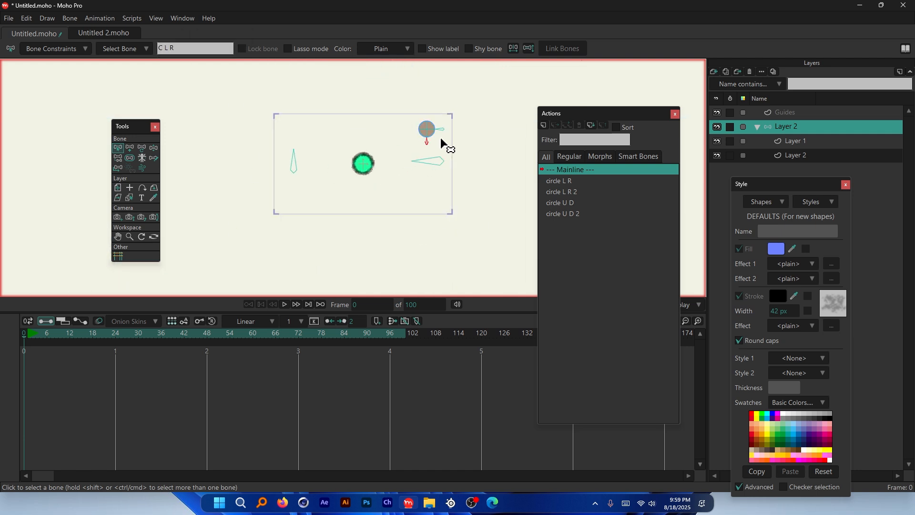
scroll(287, 155, up, 4)
scroll(199, 126, down, 1)
scroll(507, 107, up, 1)
scroll(257, 144, down, 1)
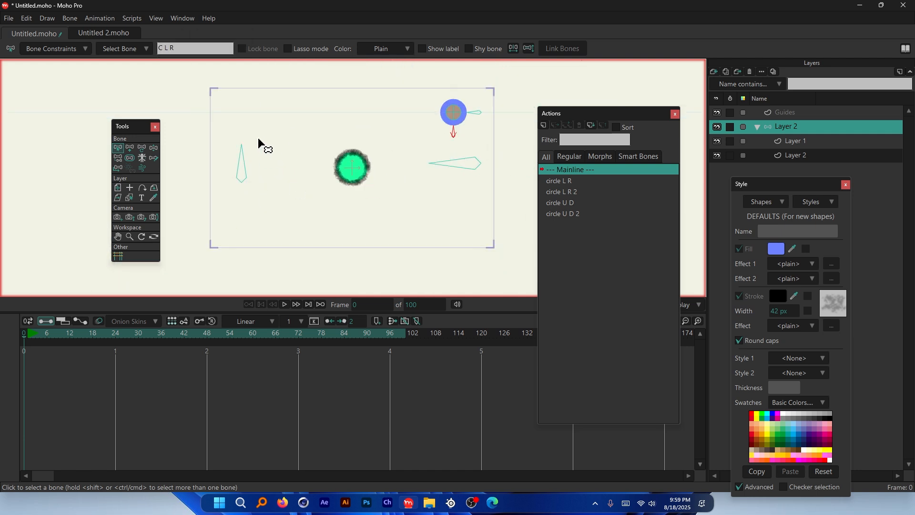
scroll(458, 136, up, 2)
scroll(452, 140, down, 1)
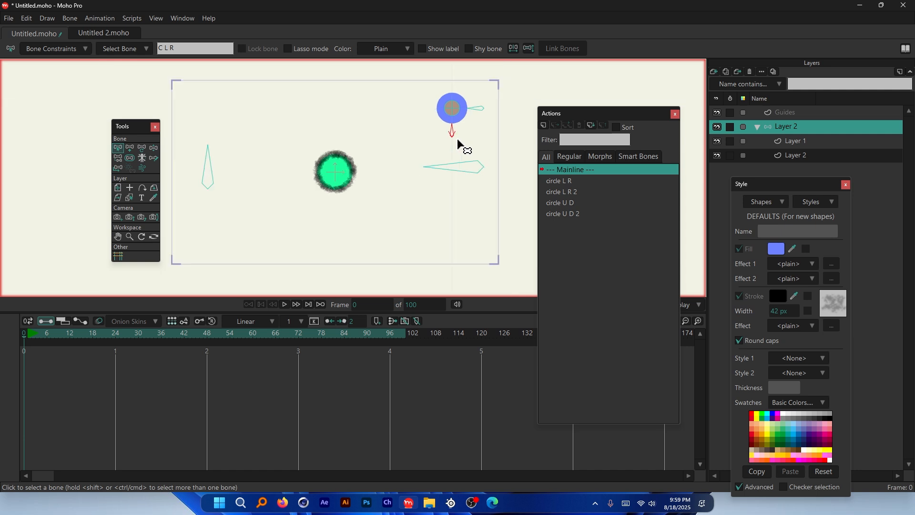
click(543, 123)
click(464, 288)
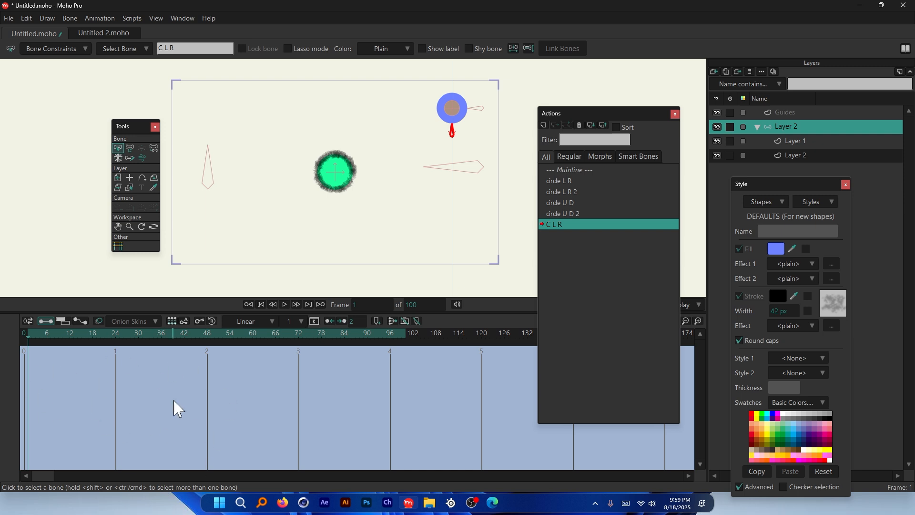
scroll(485, 124, up, 5)
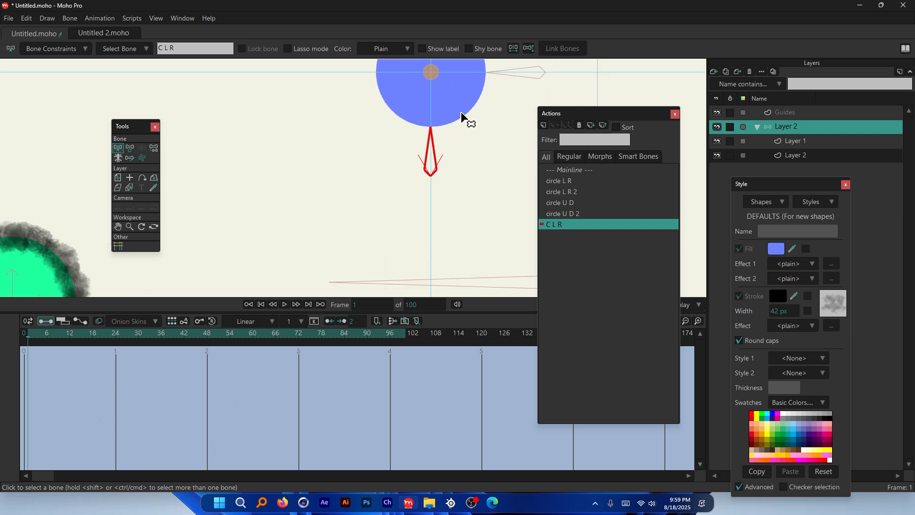
click(128, 149)
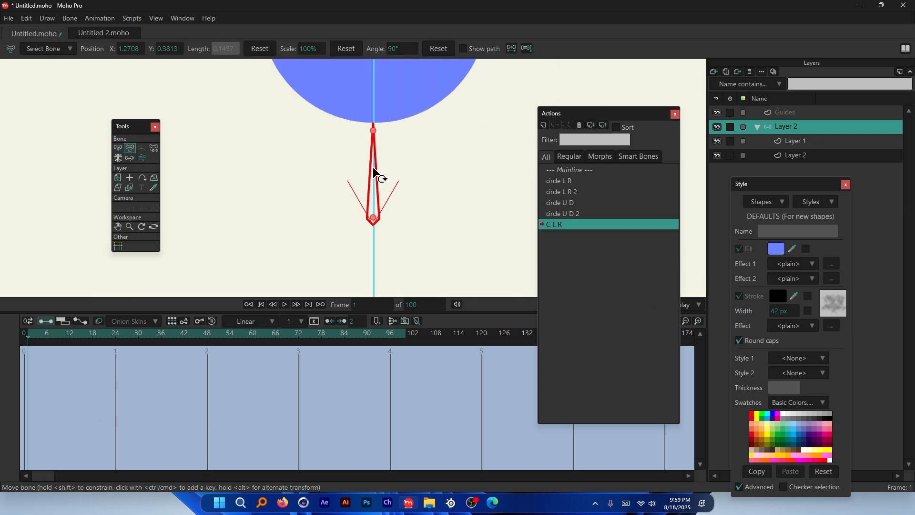
drag(376, 175, 210, 239)
scroll(431, 171, down, 10)
scroll(241, 210, up, 3)
scroll(200, 208, down, 7)
scroll(412, 169, up, 2)
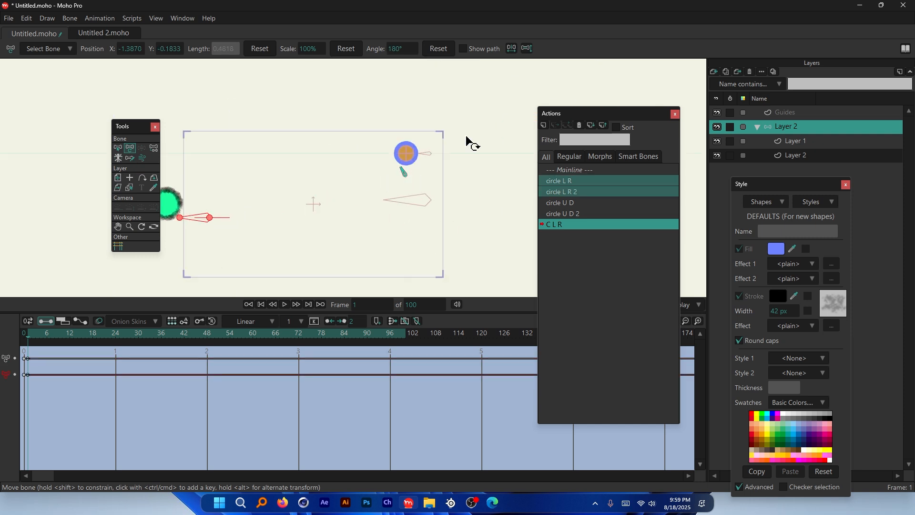
drag(48, 337, 82, 334)
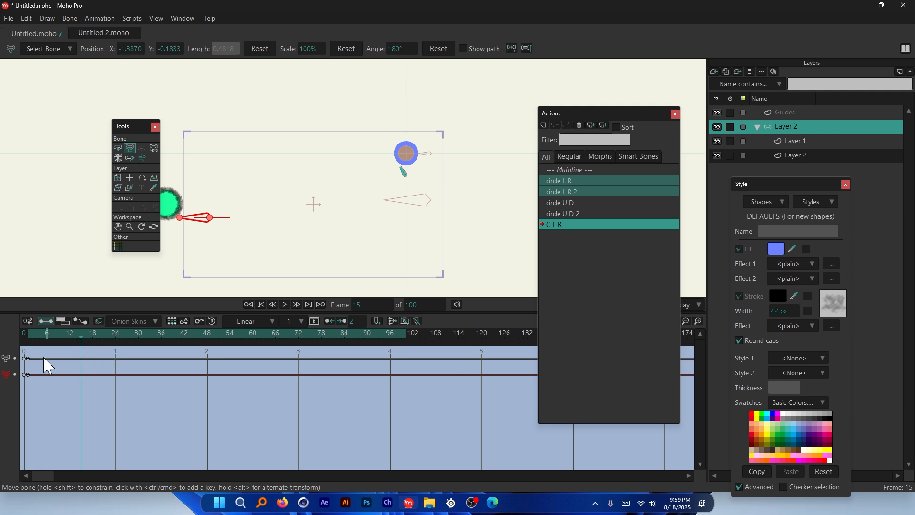
drag(37, 354, 33, 379)
key(Delete)
scroll(347, 184, up, 1)
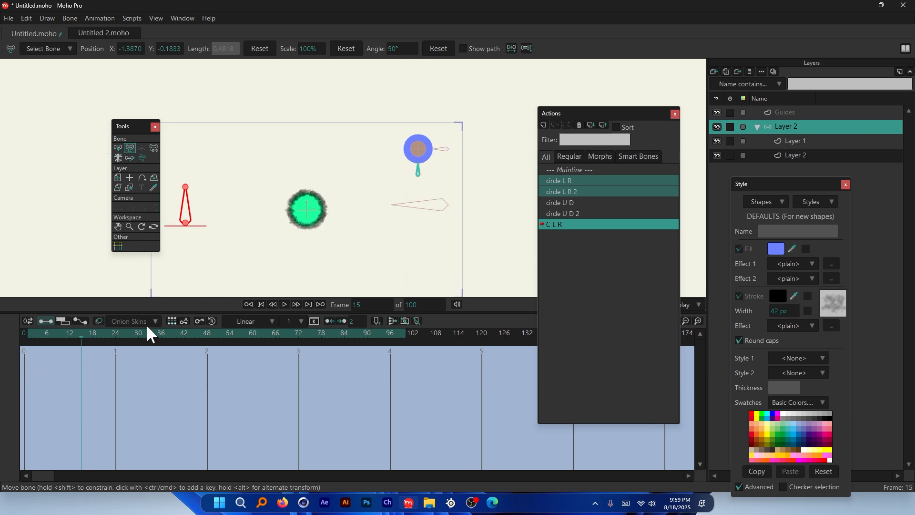
At frame 24 of the C L R action, rotate the bone below the blue circle to 120°.
click(116, 333)
scroll(453, 164, up, 4)
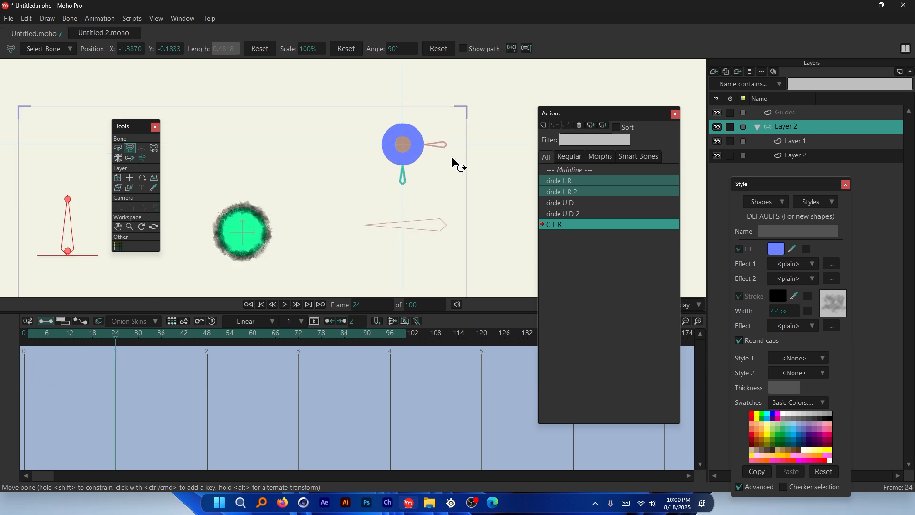
drag(306, 216, 243, 230)
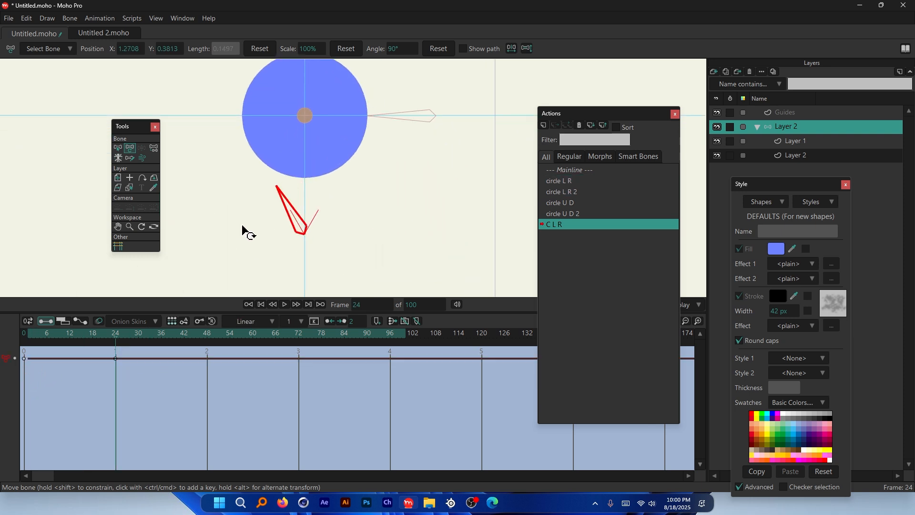
Rotate the circle L R bone to 180° at frame 24 of the C L R action and scrub through the motion.
scroll(422, 183, down, 4)
scroll(391, 191, down, 2)
scroll(235, 213, up, 2)
click(221, 201)
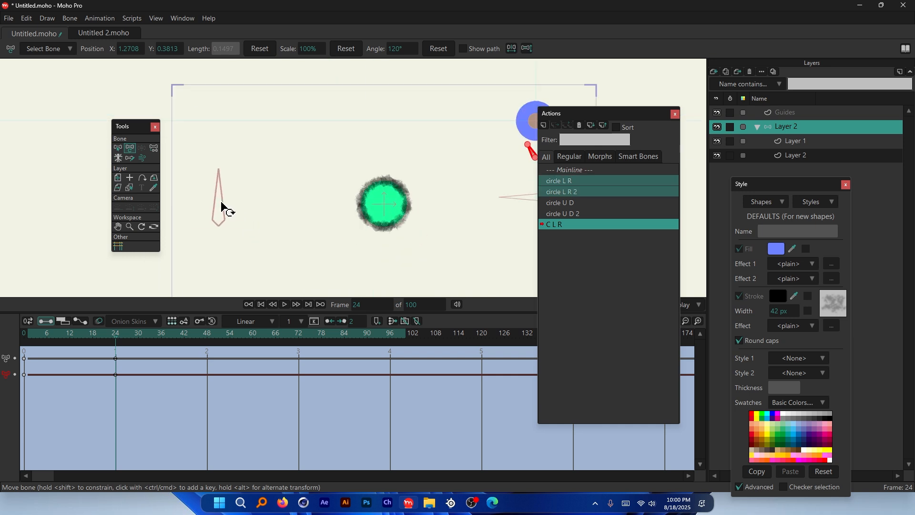
drag(222, 201, 163, 249)
scroll(334, 230, down, 3)
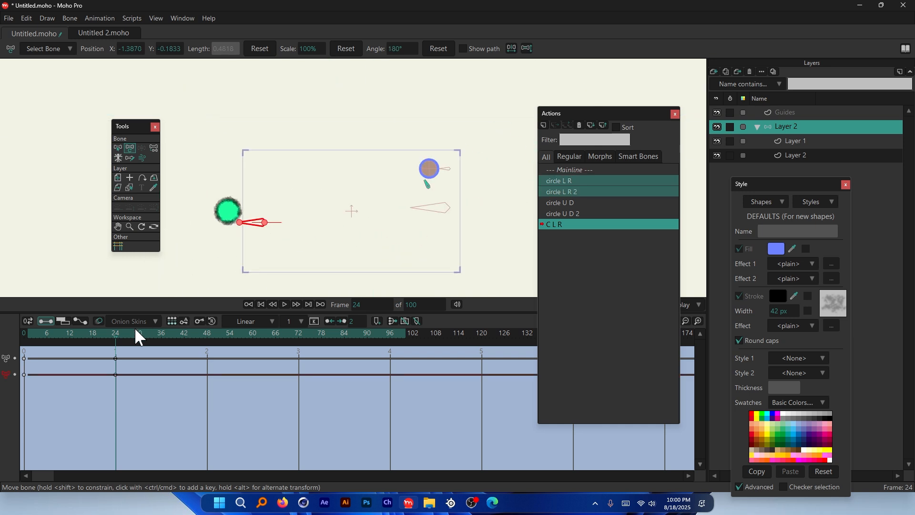
click(95, 333)
mouse_move(95, 333)
mouse_down()
mouse_move(74, 334)
mouse_move(104, 335)
mouse_up()
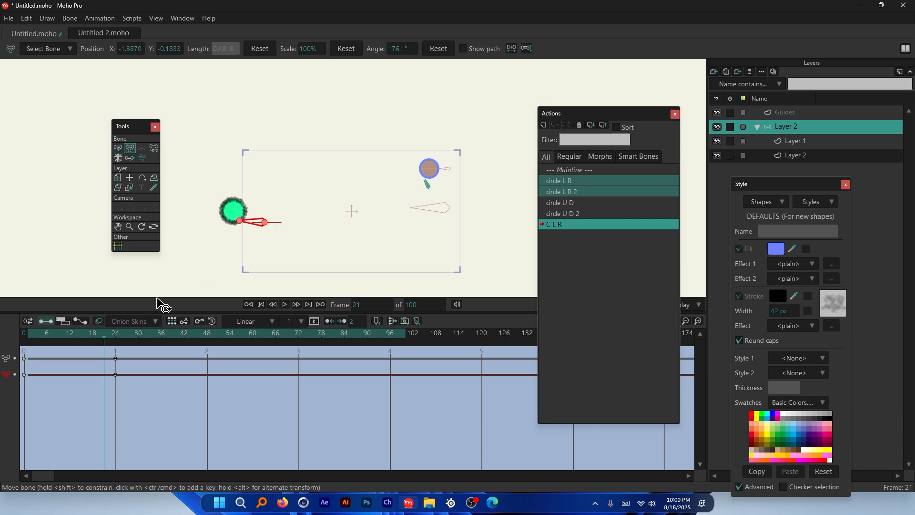
drag(96, 333, 89, 334)
scroll(447, 210, up, 2)
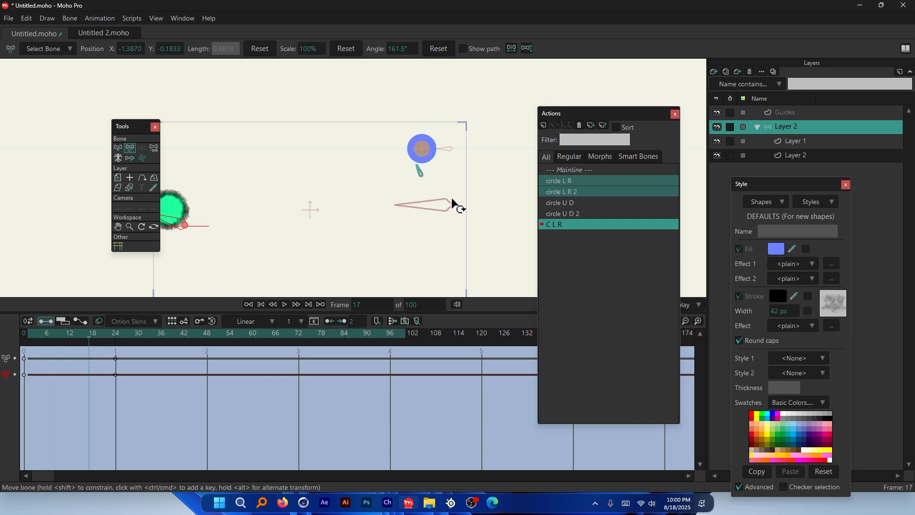
Return to the Mainline, select the bone below the blue circle, and create a second action named "C L R 2" for it.
double_click(570, 170)
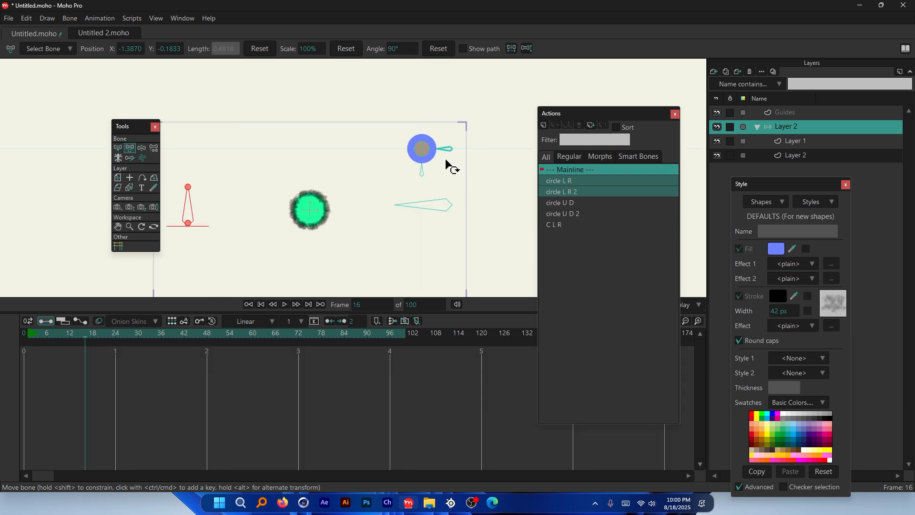
scroll(443, 162, up, 4)
click(119, 147)
click(381, 206)
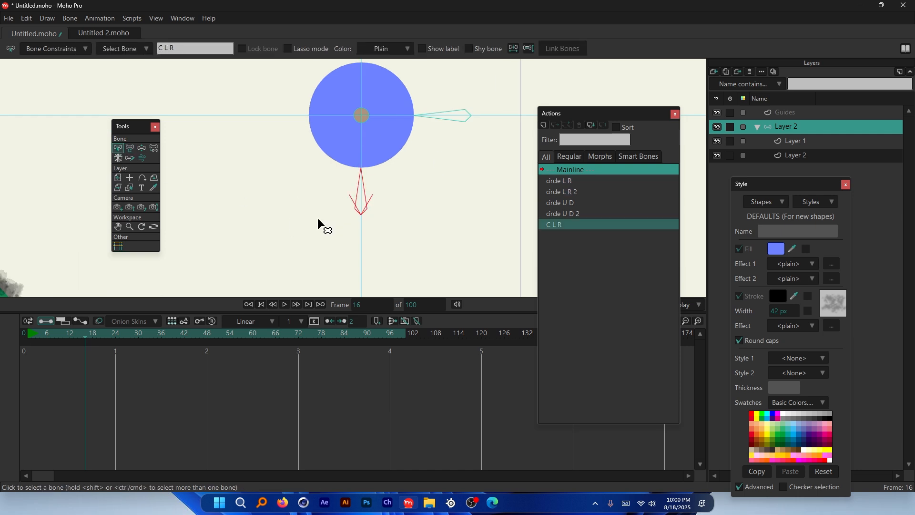
click(543, 125)
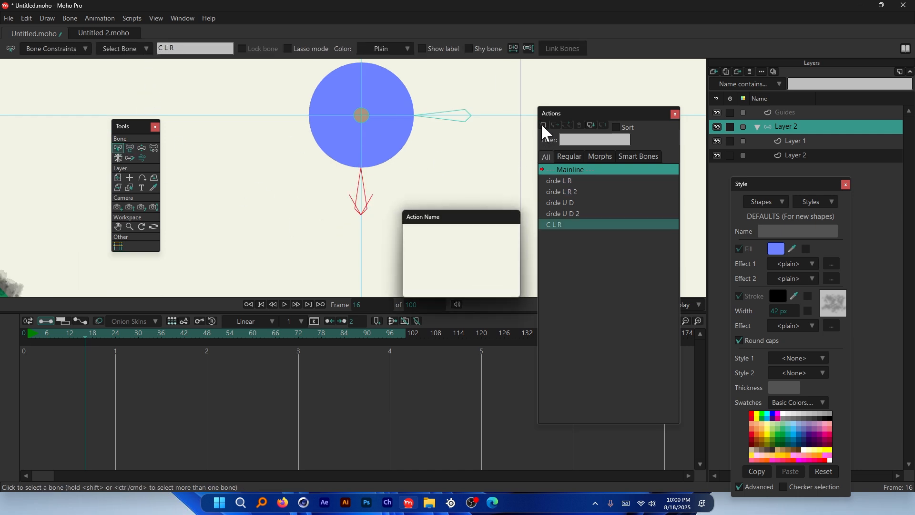
click(462, 284)
At frame 24 of the C L R 2 action, rotate the bone below the blue circle to 60°.
scroll(407, 166, down, 7)
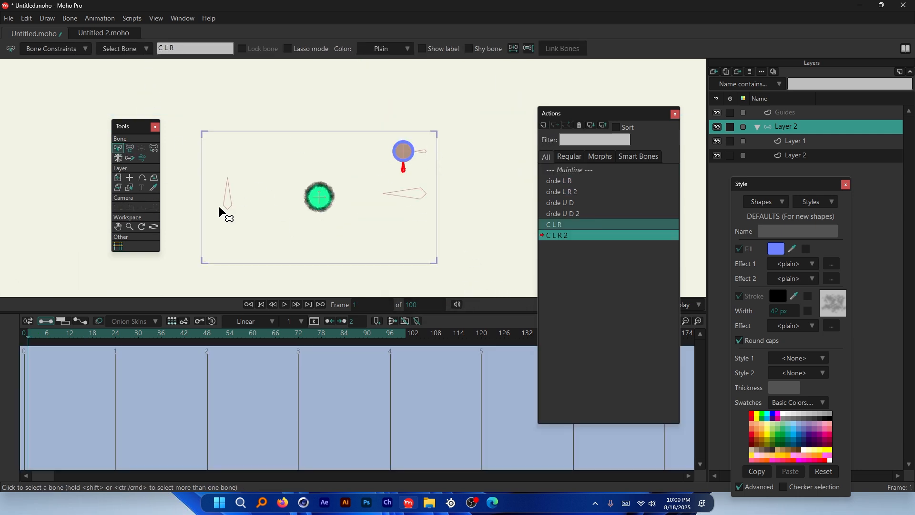
scroll(219, 208, up, 1)
scroll(491, 148, up, 5)
scroll(492, 151, up, 3)
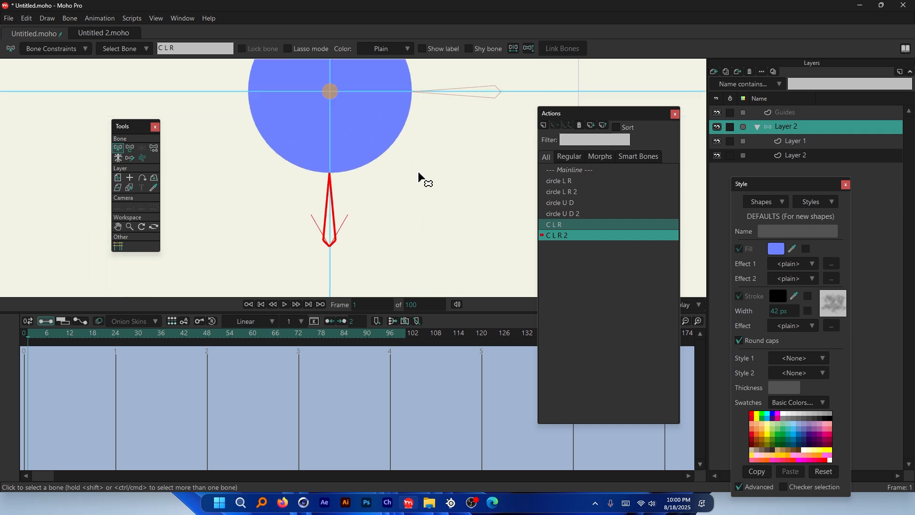
click(115, 334)
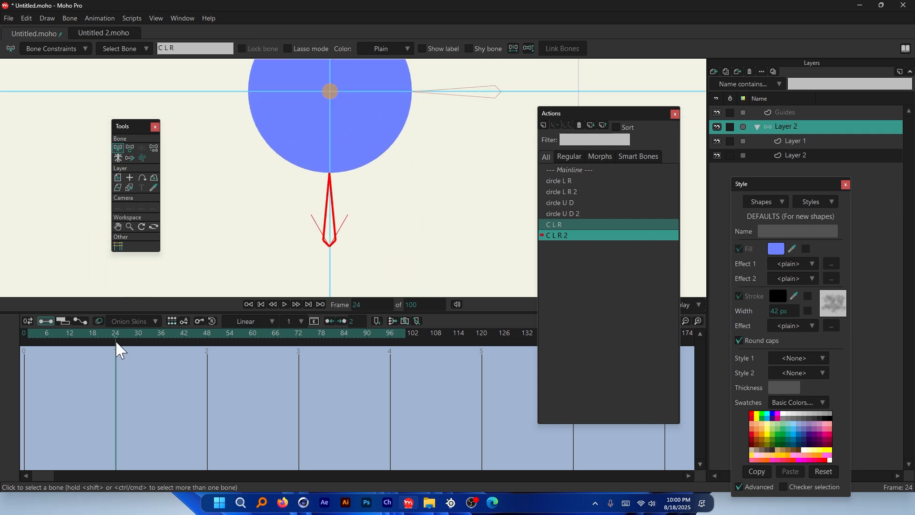
click(131, 149)
drag(316, 238, 367, 233)
Rotate the circle L R bone to 0° at frame 24 of the C L R 2 action.
scroll(436, 192, down, 4)
scroll(438, 190, down, 3)
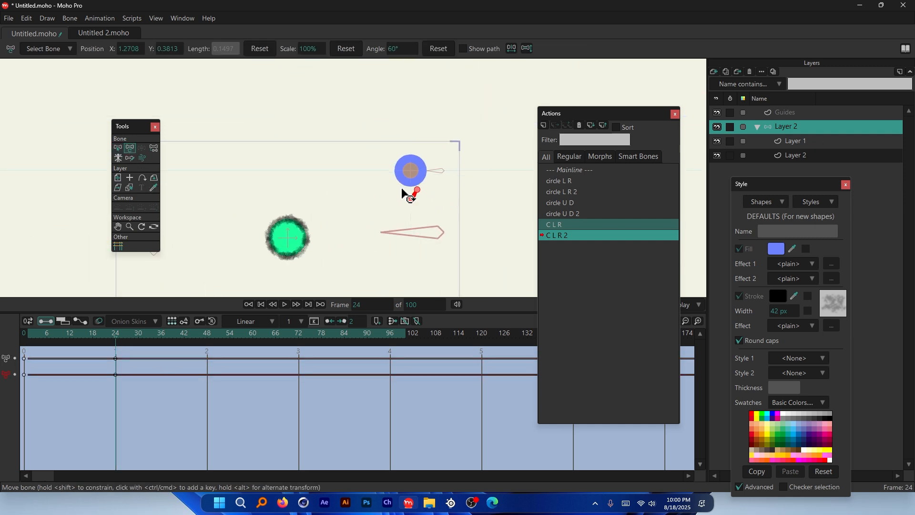
scroll(404, 191, down, 3)
scroll(292, 209, up, 3)
drag(300, 188, 347, 253)
scroll(238, 227, down, 2)
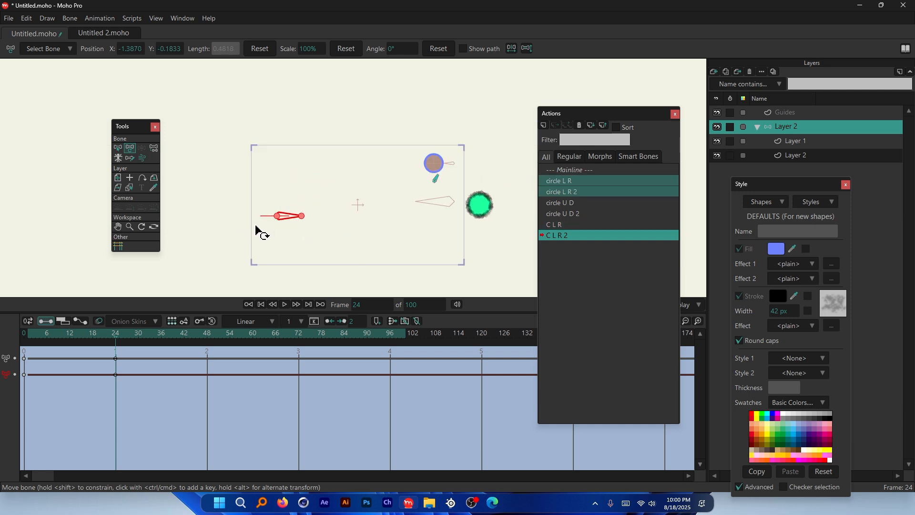
Return to the Mainline, select the bone beside the blue circle, and create an action named "C U D" for it.
click(580, 170)
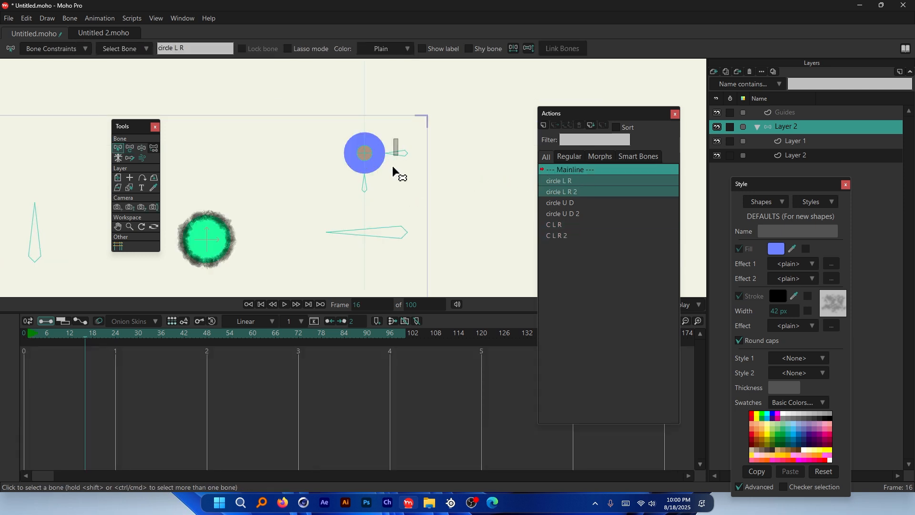
click(395, 172)
click(544, 125)
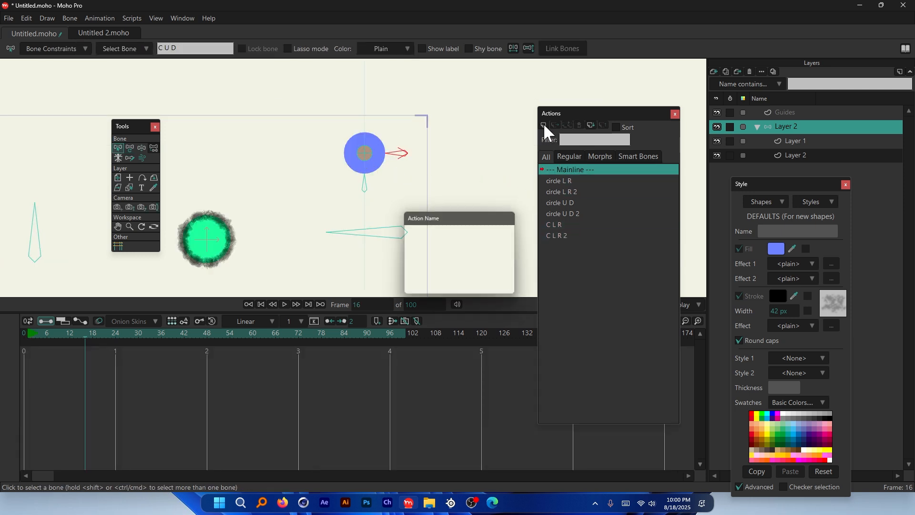
click(468, 284)
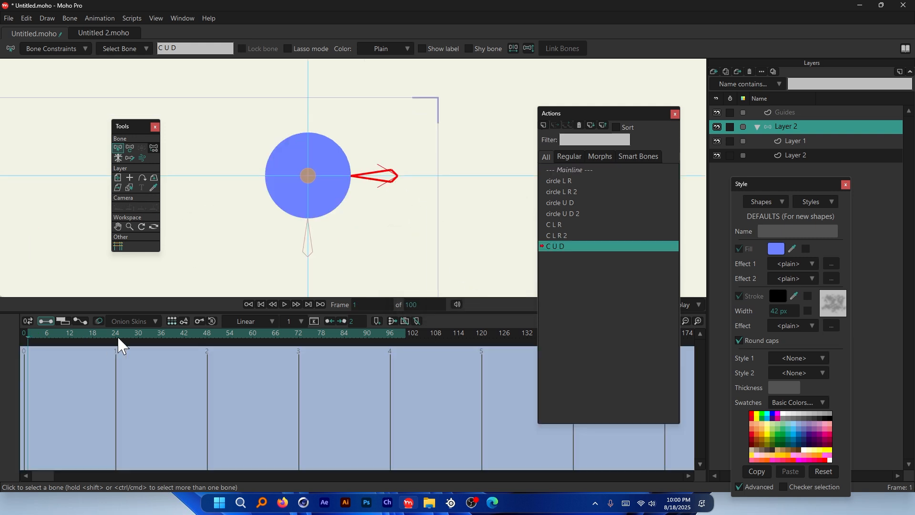
At frame 24 of the C U D action, rotate the bone beside the blue circle to 150°.
click(115, 337)
click(129, 148)
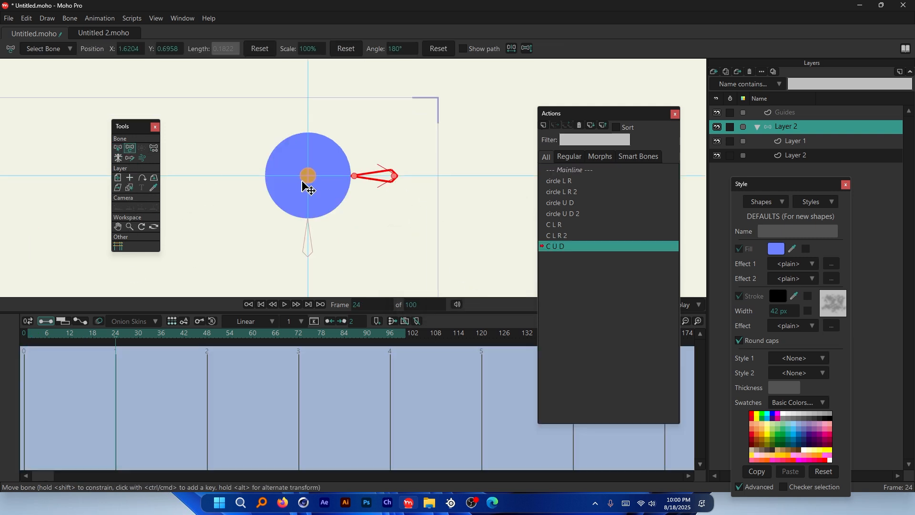
drag(375, 177, 385, 137)
Rotate the circle U D bone to point straight up at frame 24 of the C U D action.
scroll(461, 127, down, 5)
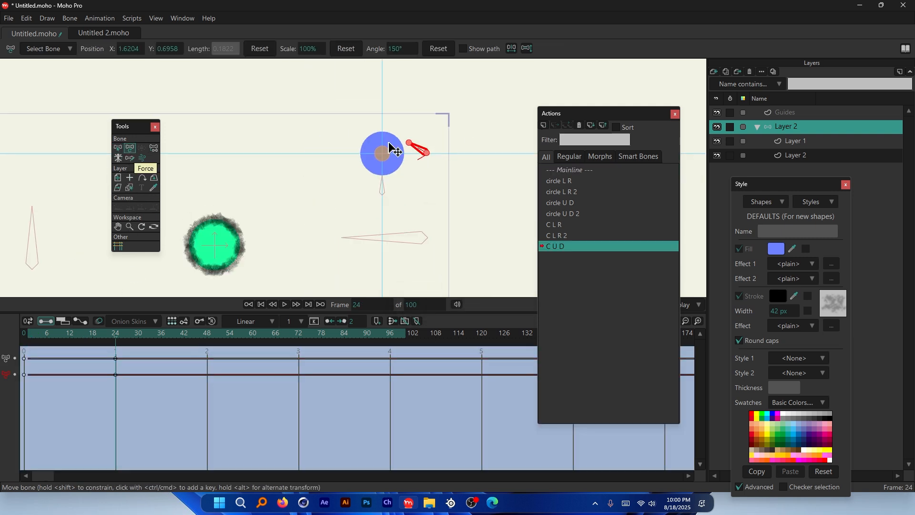
scroll(419, 102, up, 2)
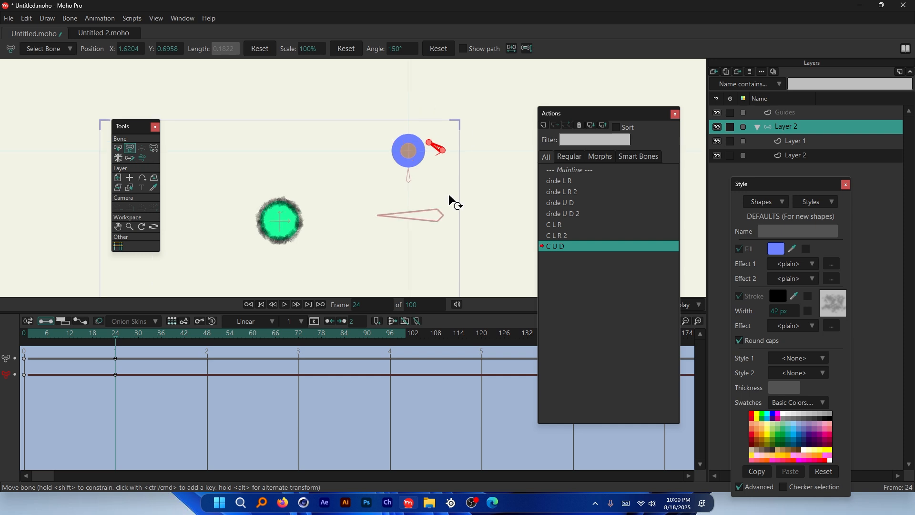
scroll(448, 198, up, 1)
click(411, 198)
drag(413, 199, 482, 128)
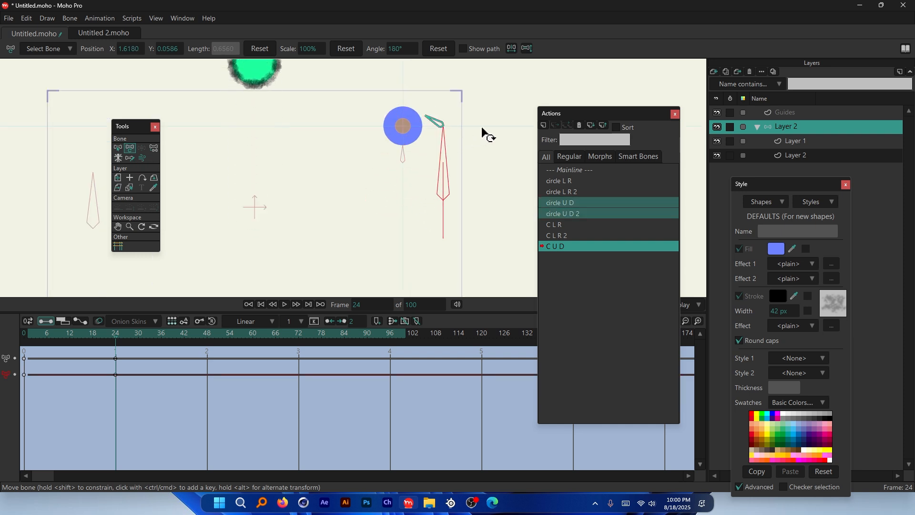
Return to the Mainline, select the C U D controller bone, and create a second action named "C U D 2" for it.
click(579, 168)
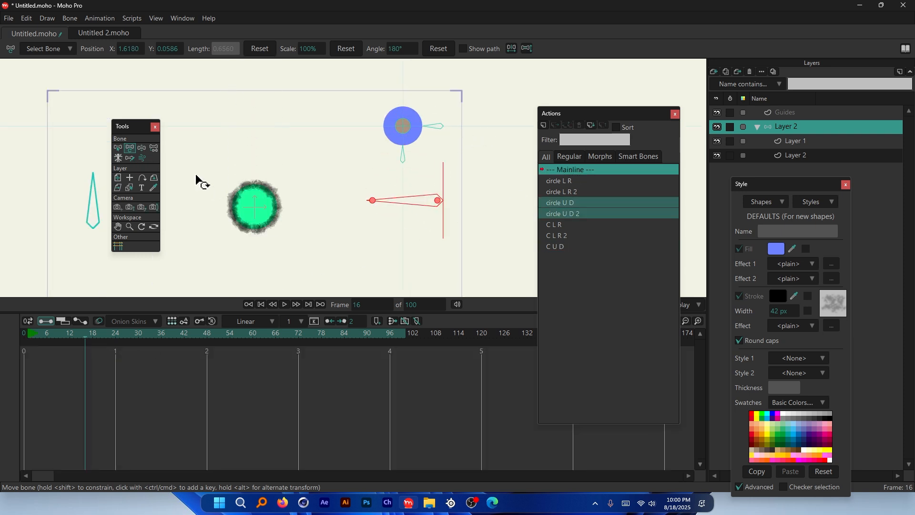
click(118, 149)
click(442, 127)
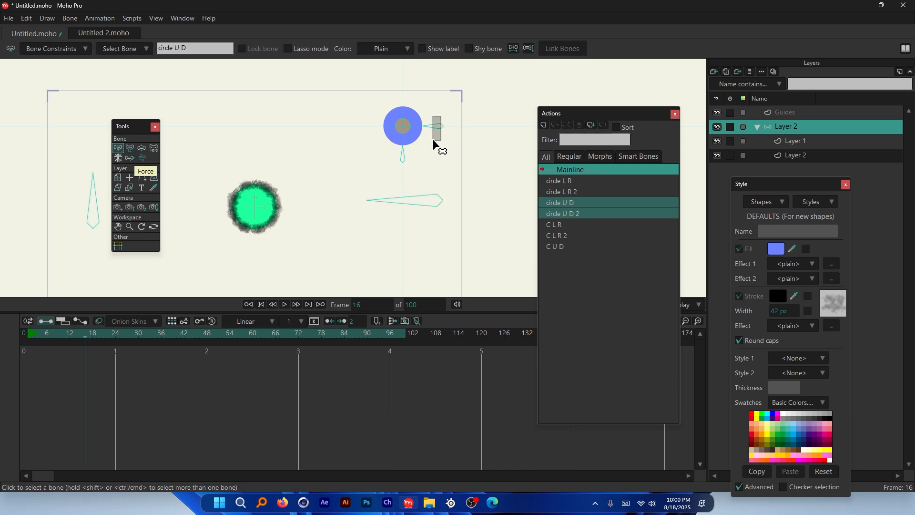
click(543, 125)
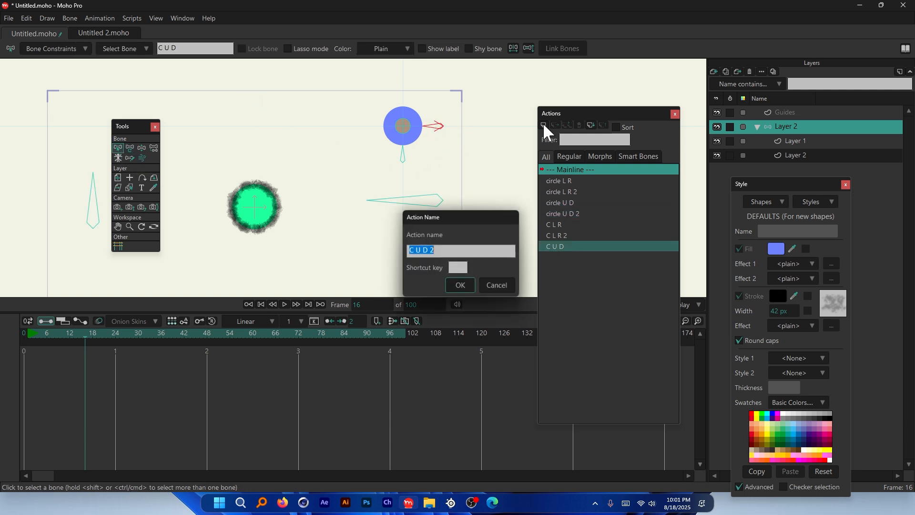
click(468, 285)
At frame 24 of the C U D 2 action, rotate the C U D controller bone so its tip swings downward.
scroll(393, 157, up, 5)
drag(393, 157, 225, 243)
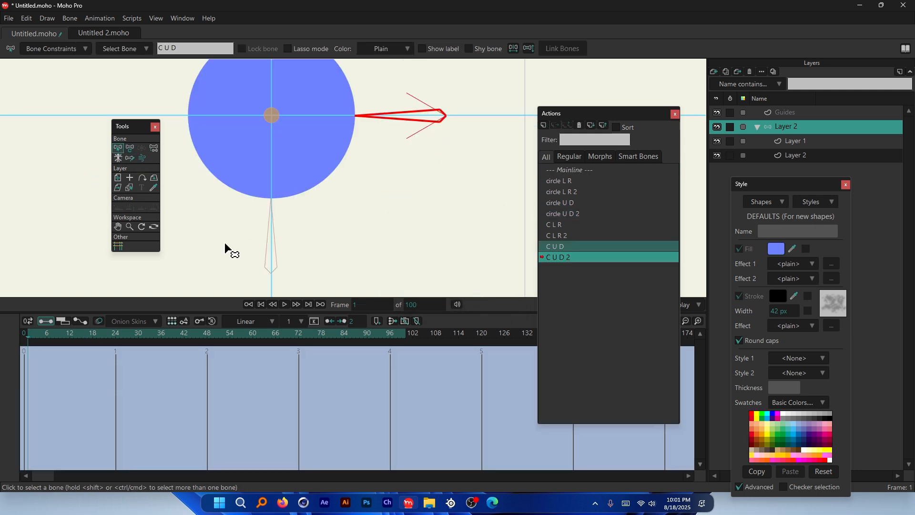
click(116, 335)
click(130, 148)
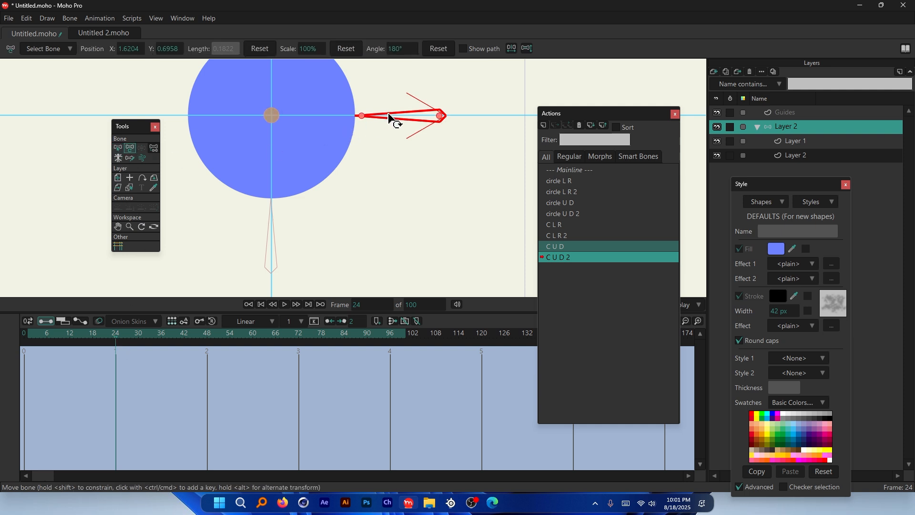
drag(388, 115, 464, 259)
Rotate the circle U D bone to 270° at frame 24 of the C U D 2 action.
scroll(421, 185, down, 4)
click(372, 227)
scroll(408, 178, down, 2)
scroll(463, 210, down, 3)
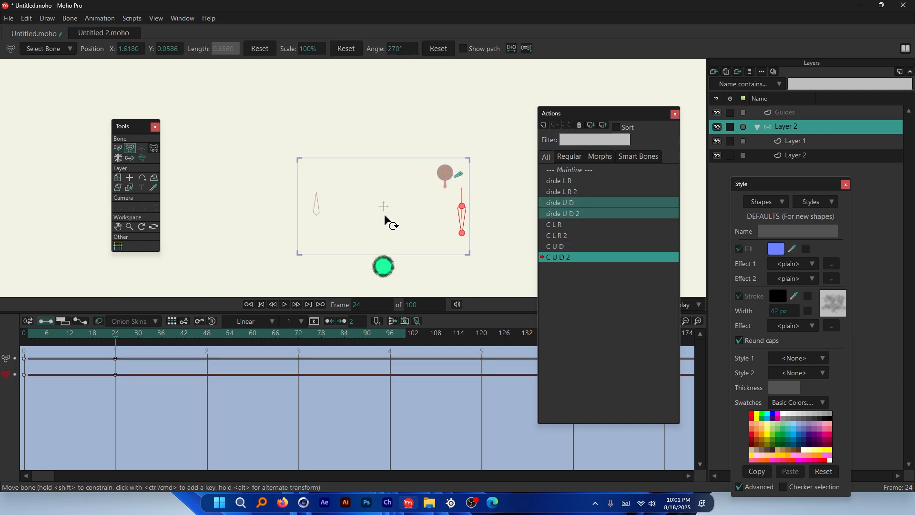
Return to the Mainline and select the C U D controller bone beside the blue circle.
click(575, 169)
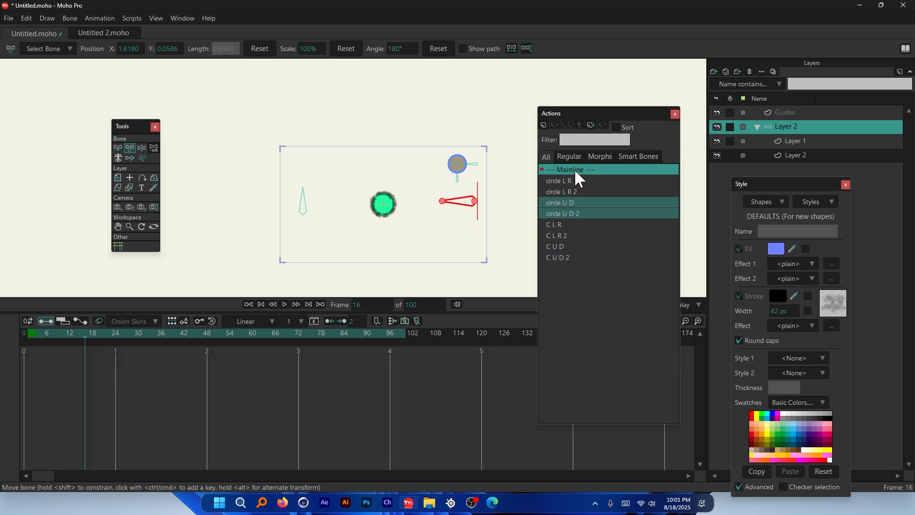
scroll(505, 127, up, 3)
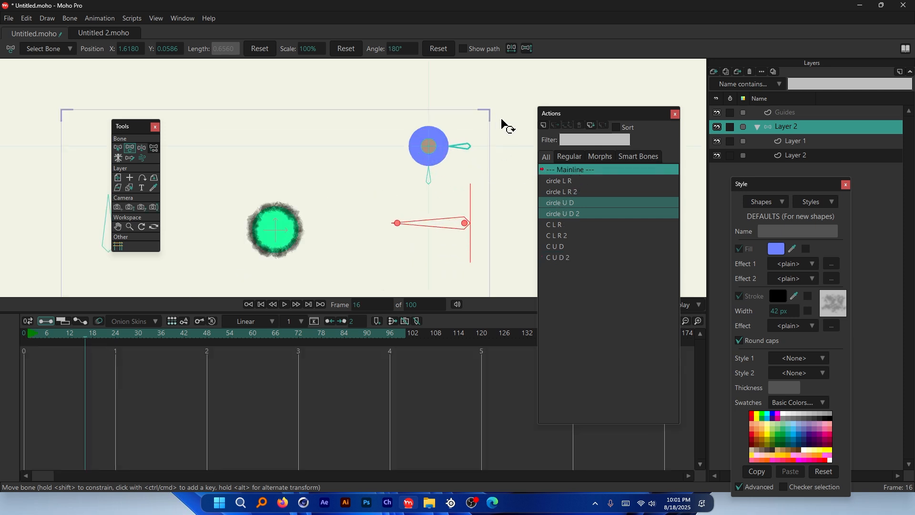
click(469, 141)
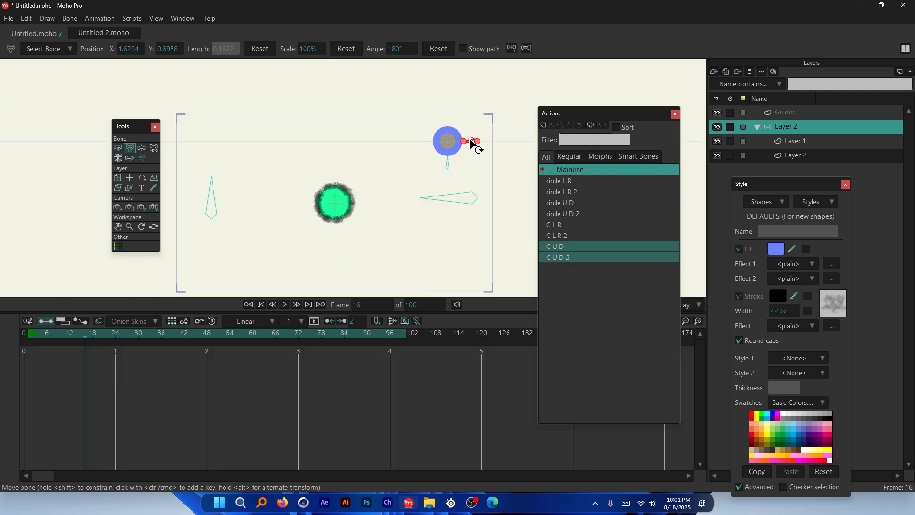
Try rotating the C U D controller bone downward and undo the rotation, and select the C L R controller bone.
drag(471, 141, 453, 167)
key(ctrl+z)
click(448, 165)
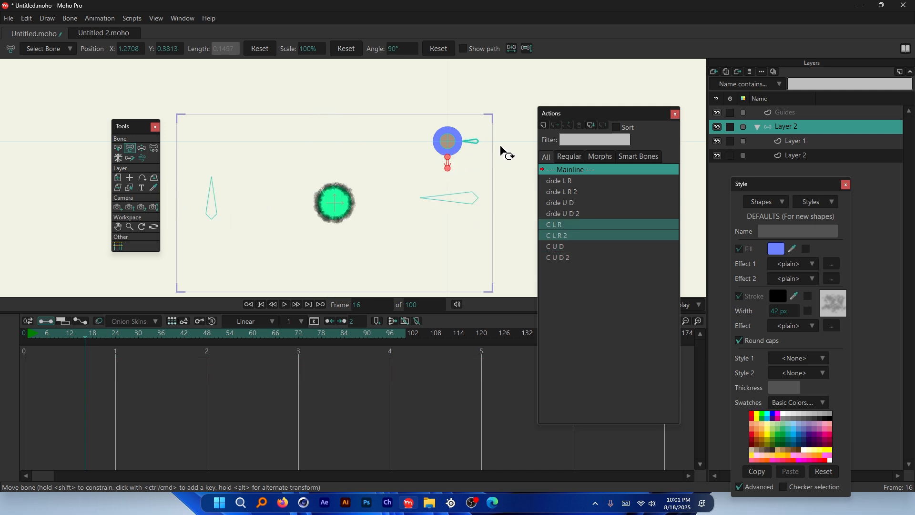
Hide the guides crossing the blue controller circle.
scroll(468, 140, up, 8)
scroll(385, 142, down, 1)
scroll(478, 152, up, 2)
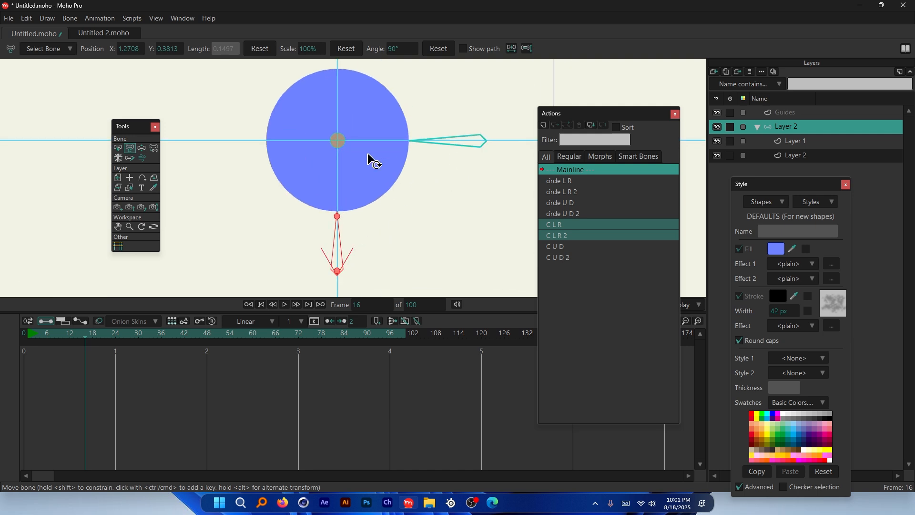
key(ctrl+;)
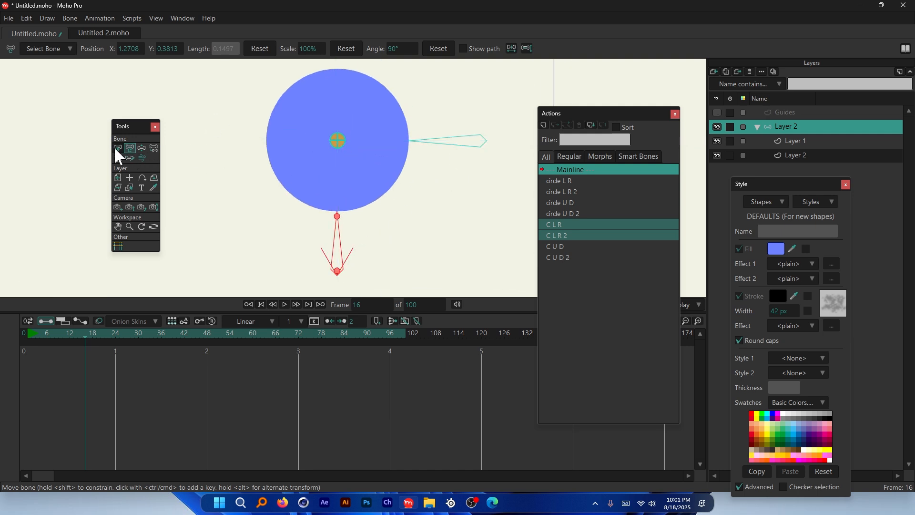
Rename the pin bone at the blue circle's centre "controller", and select both the C L R and C U D bones.
click(117, 148)
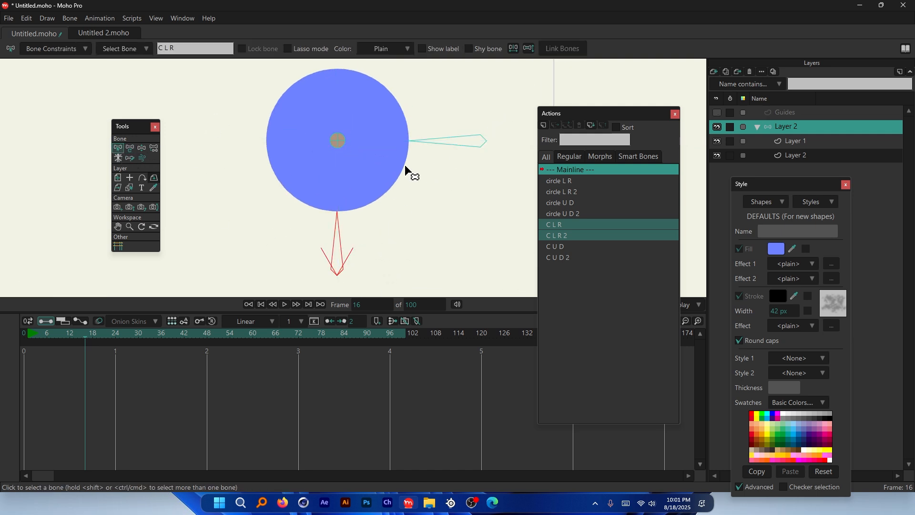
scroll(387, 175, down, 2)
drag(335, 248, 373, 224)
drag(452, 134, 432, 174)
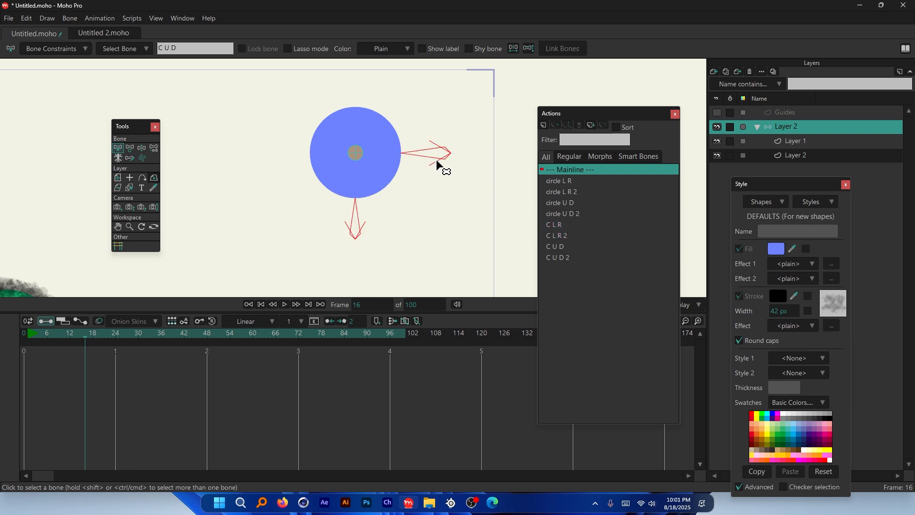
scroll(425, 164, up, 1)
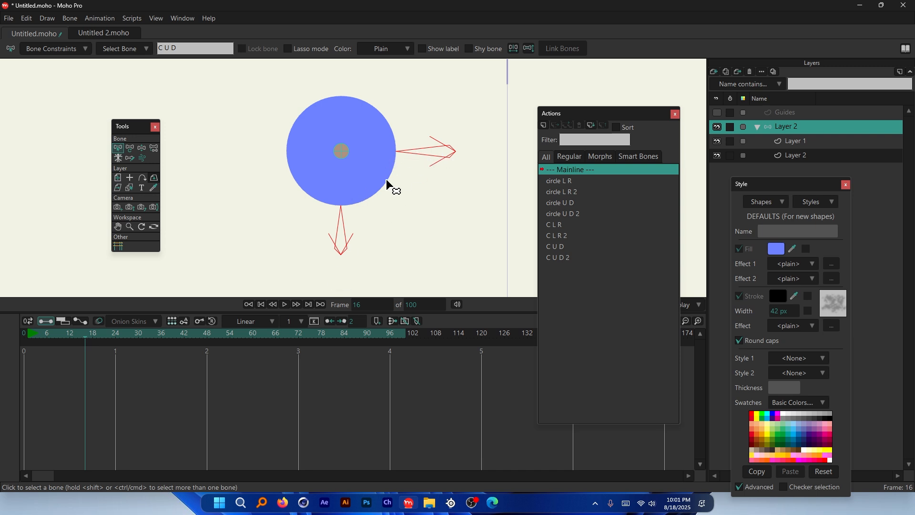
click(343, 152)
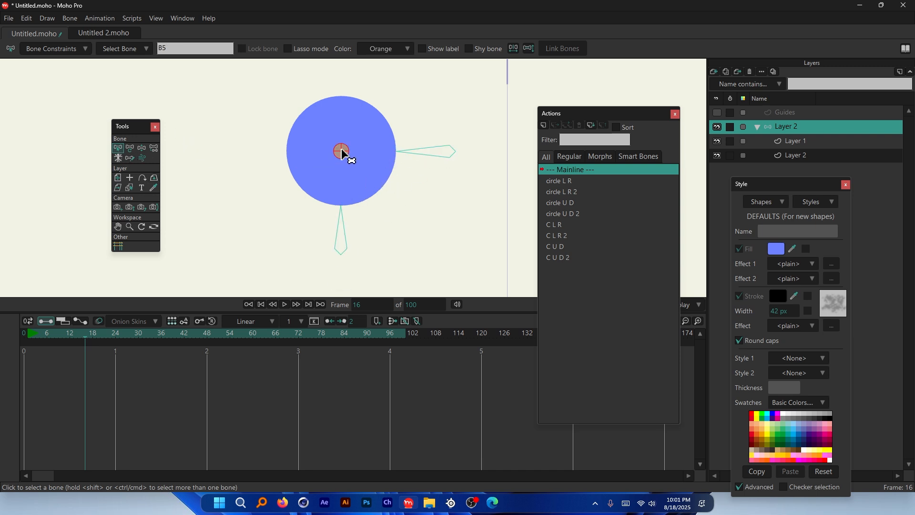
drag(188, 49, 155, 51)
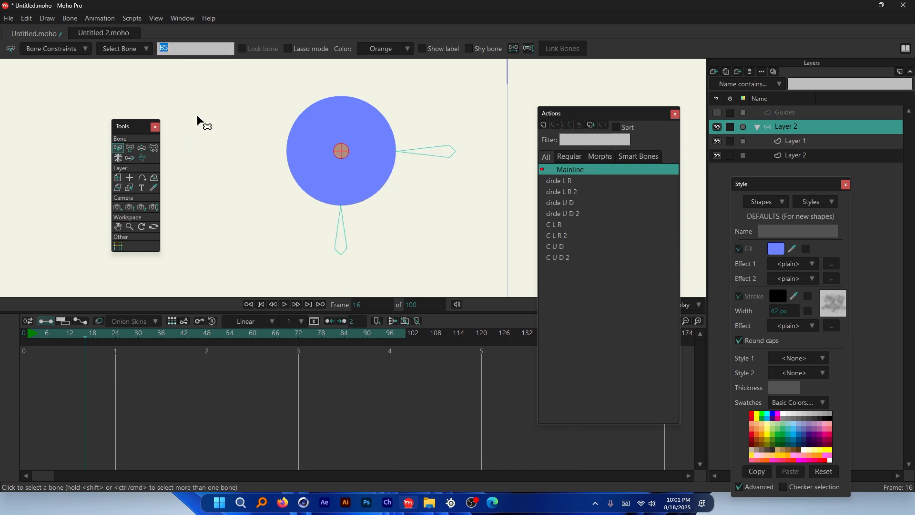
text(controller)
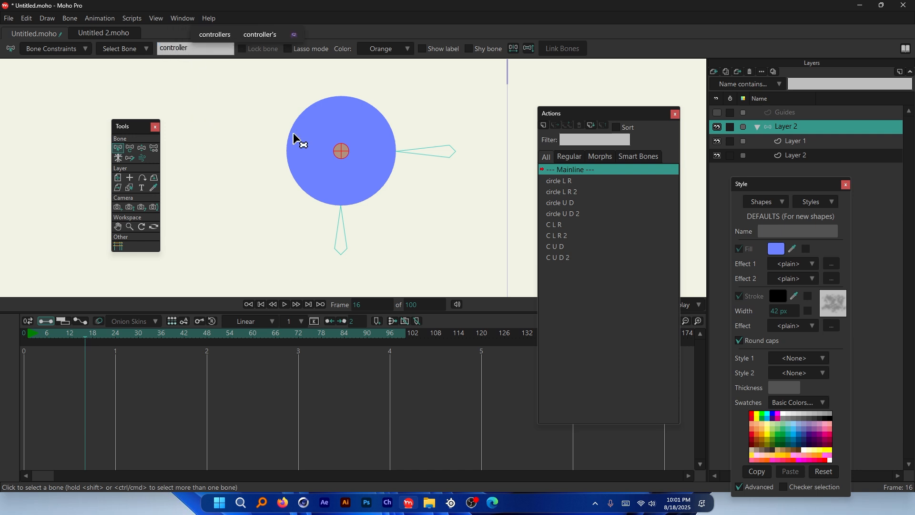
drag(321, 265, 368, 244)
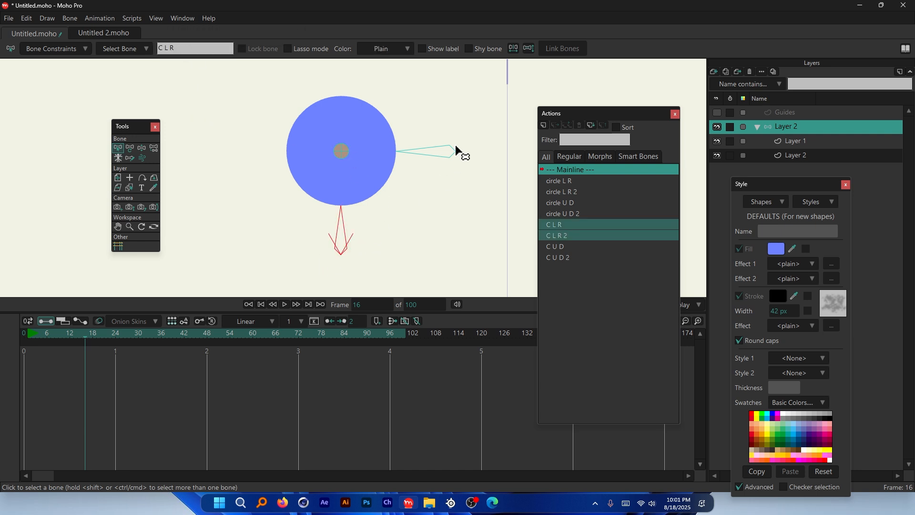
click(455, 151)
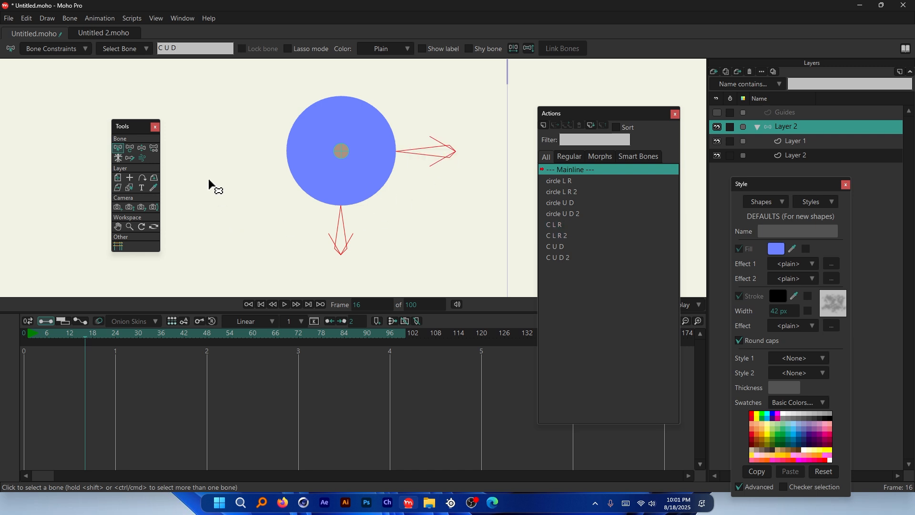
Try setting the IK target of the two selected bones to controller at frame 16, and check their constraints at frame 0.
click(49, 49)
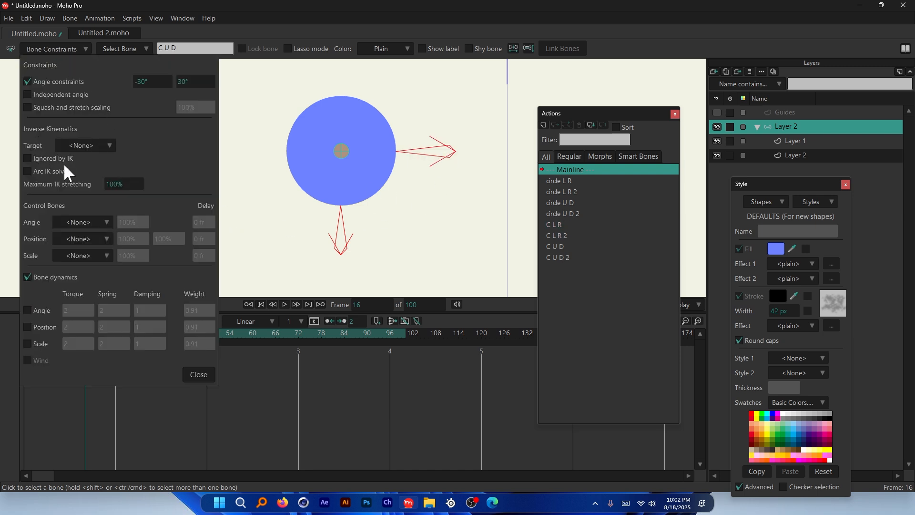
click(92, 147)
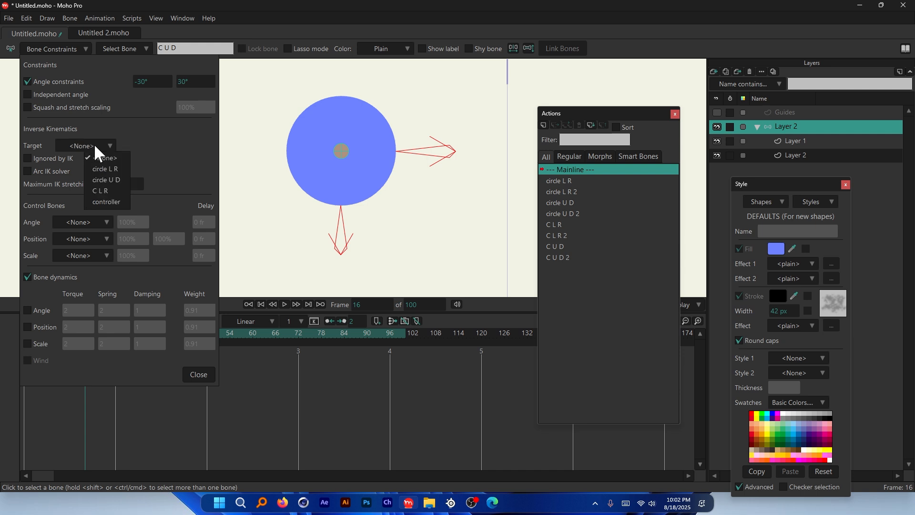
click(114, 190)
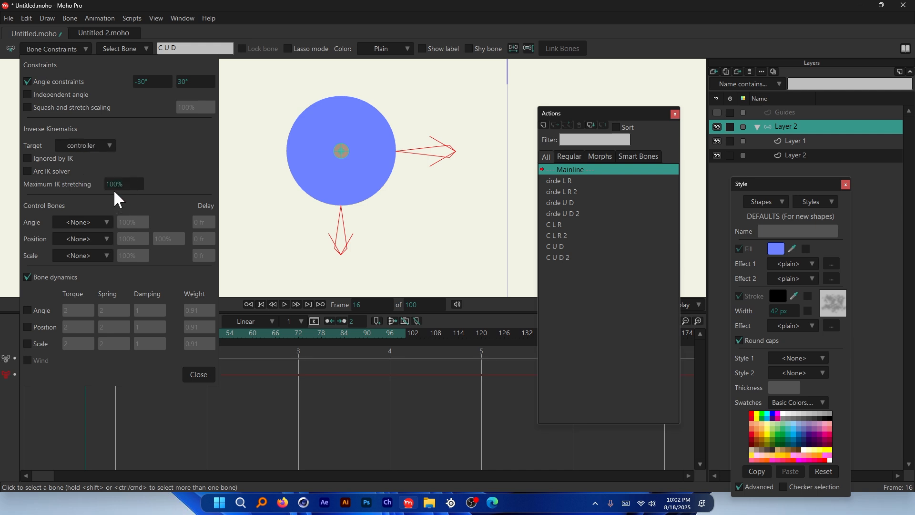
click(199, 375)
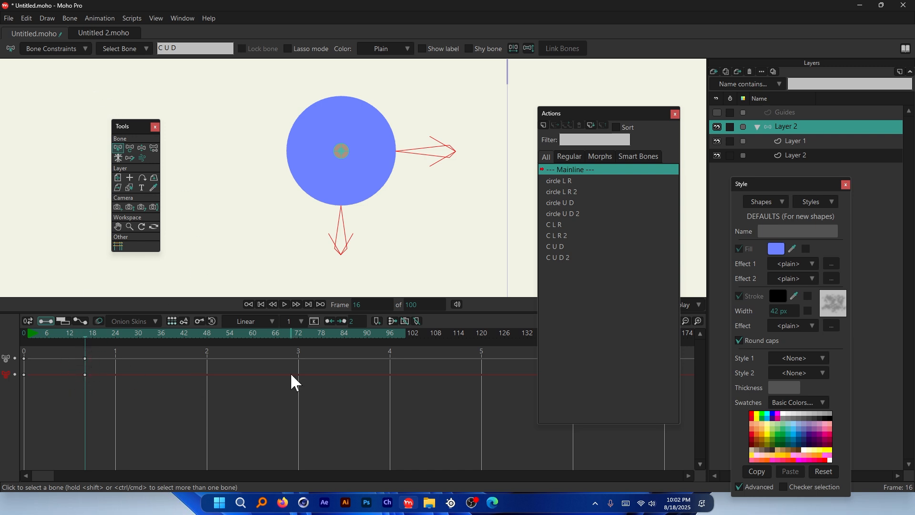
click(24, 337)
click(56, 49)
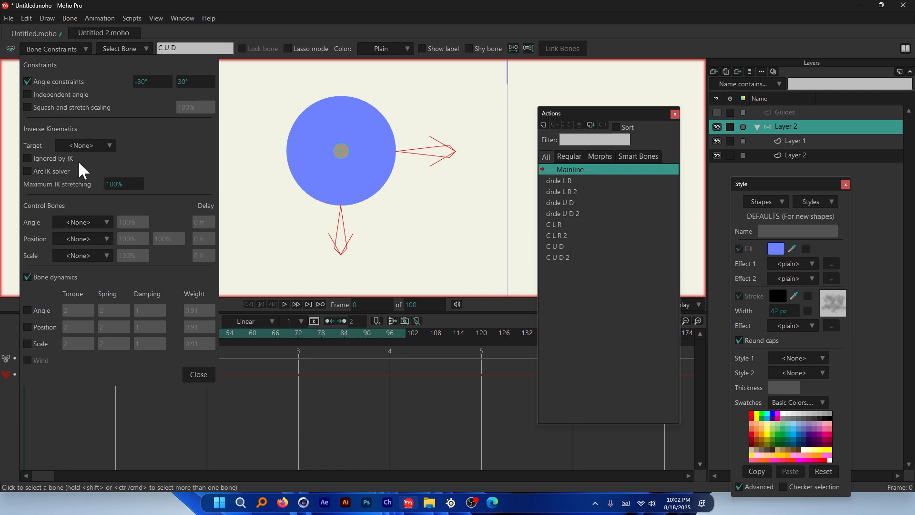
click(199, 375)
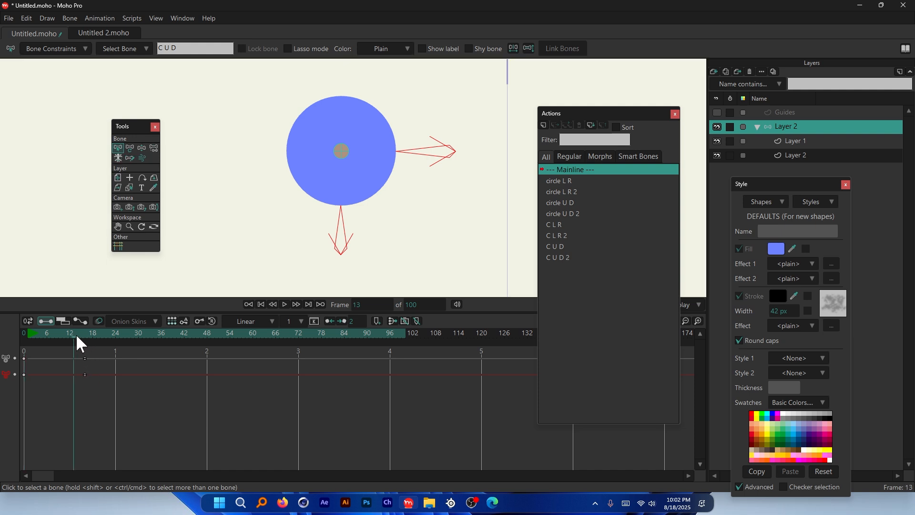
Remove the IK target keyframes at frame 16.
mouse_move(76, 334)
mouse_down()
mouse_move(96, 335)
mouse_move(74, 335)
mouse_up()
click(68, 399)
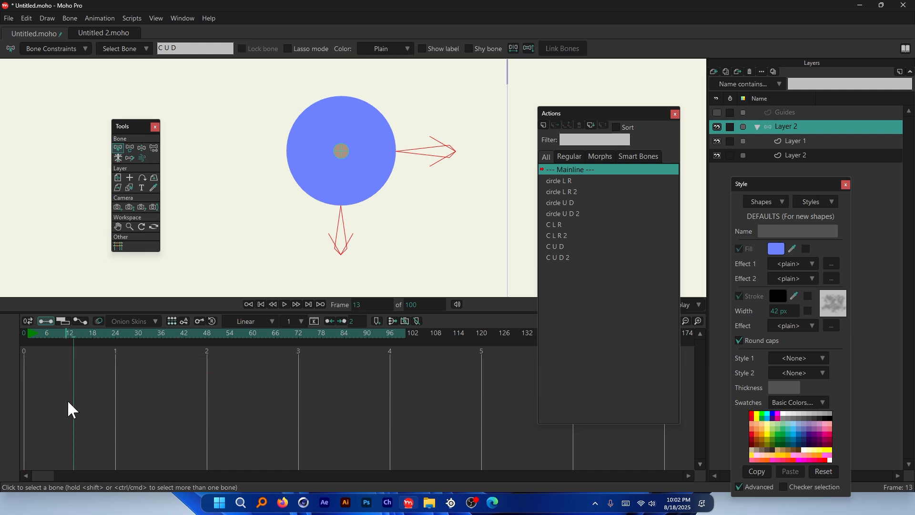
scroll(443, 135, down, 5)
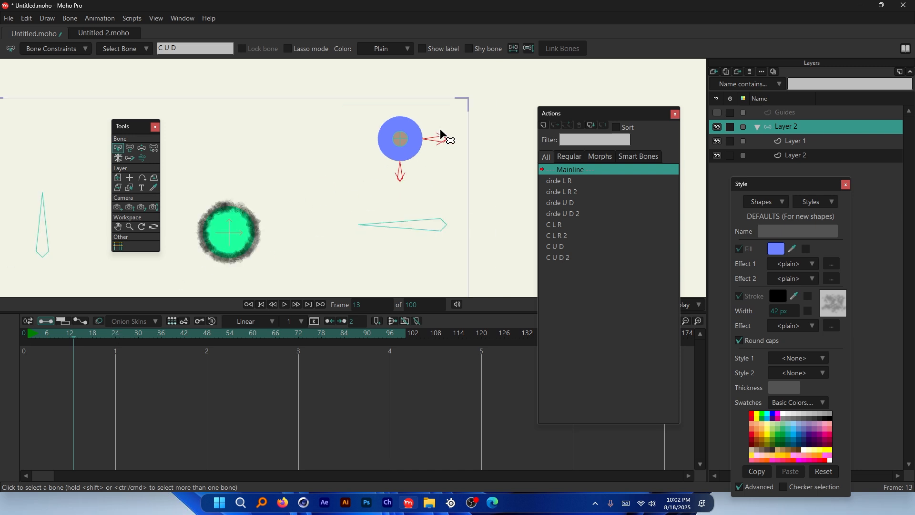
scroll(413, 165, down, 1)
scroll(445, 136, up, 2)
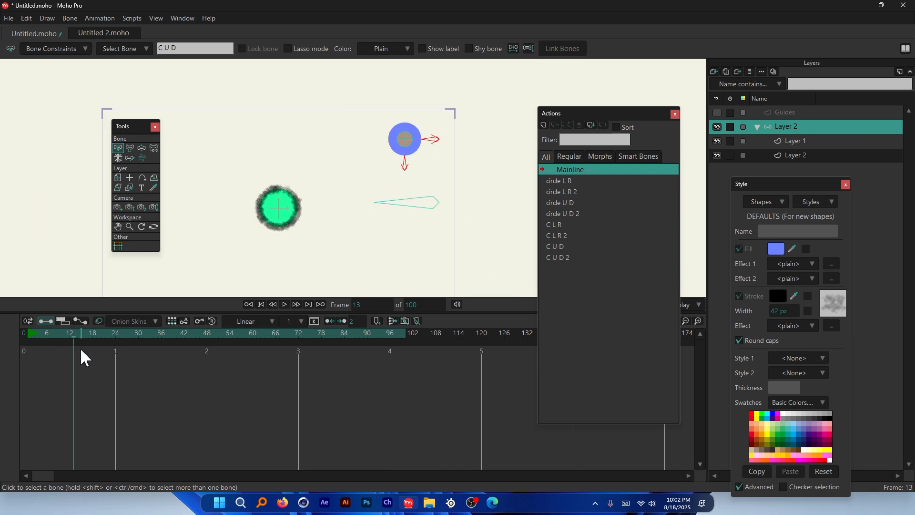
At frame 0, set the IK target of the C L R and C U D bones to controller.
click(24, 332)
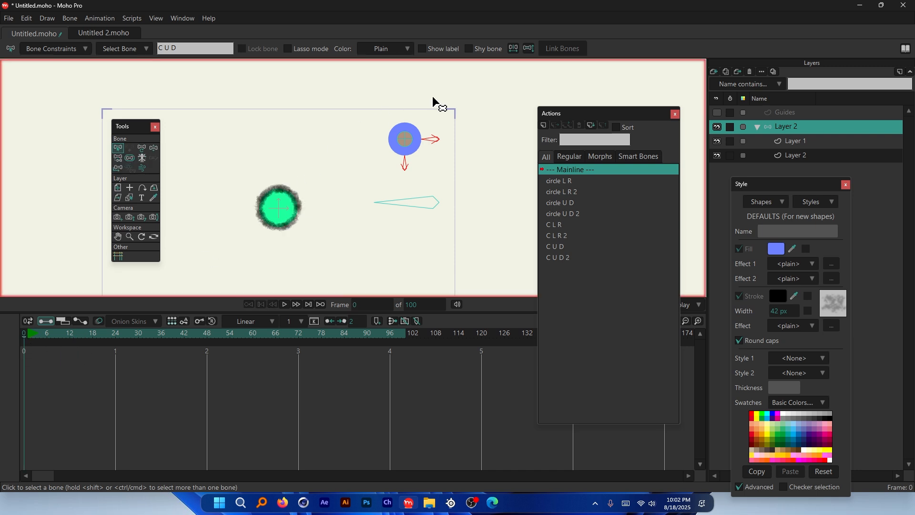
scroll(436, 104, up, 2)
scroll(407, 188, up, 2)
click(46, 47)
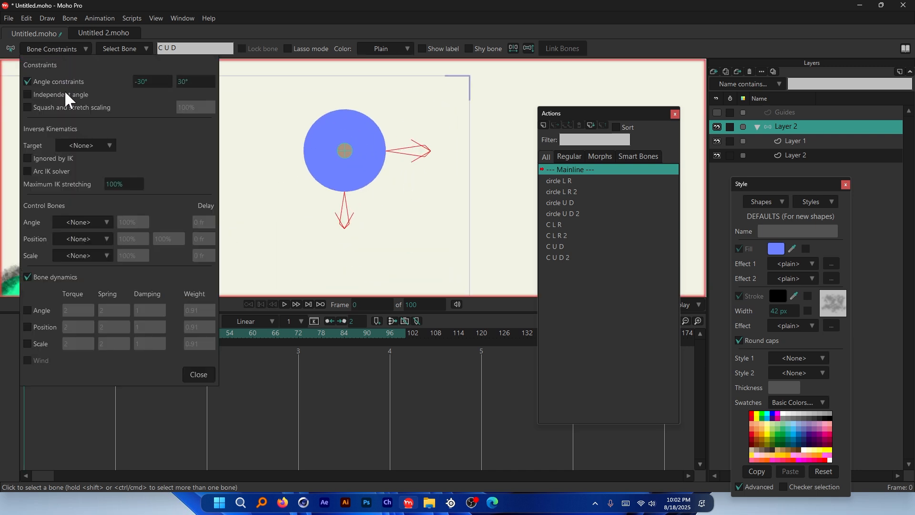
click(113, 145)
click(116, 199)
click(205, 374)
scroll(436, 143, down, 5)
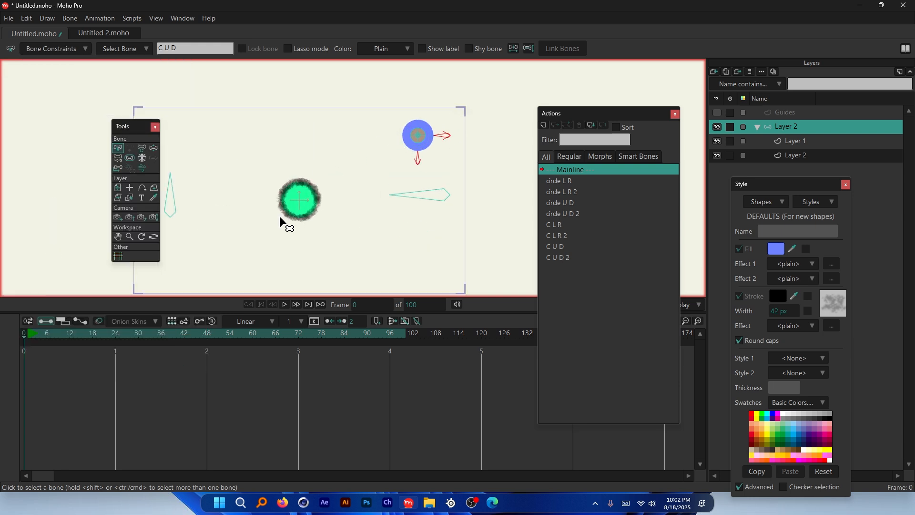
Mask the canvas outside the project frame and move the Actions window lower, clear of the layer list.
scroll(318, 153, up, 3)
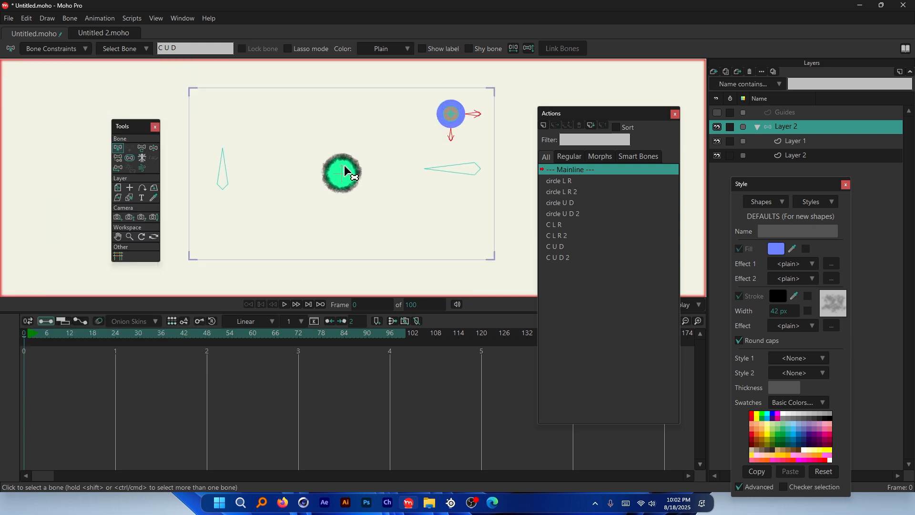
key(ctrl+m)
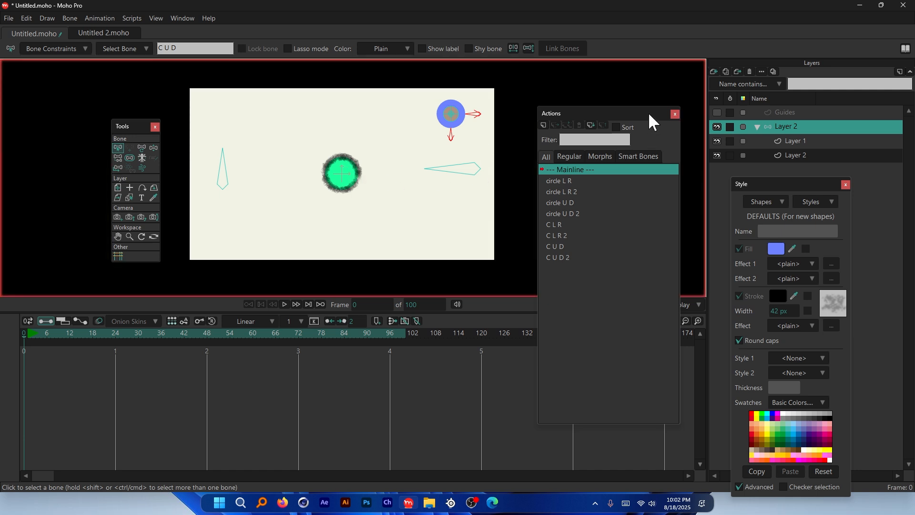
drag(650, 113, 665, 174)
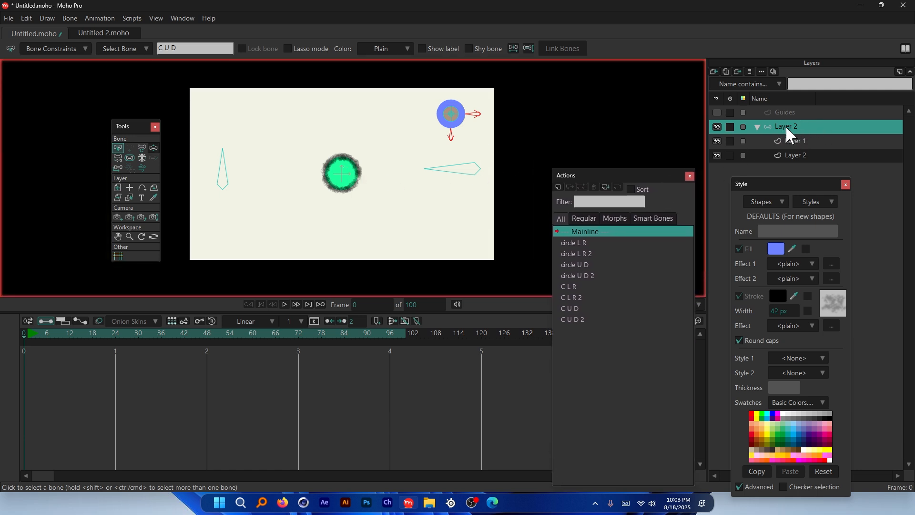
At frame 18, move the controller pin bone to test how it drives the green circle, and undo the move.
click(92, 335)
click(133, 145)
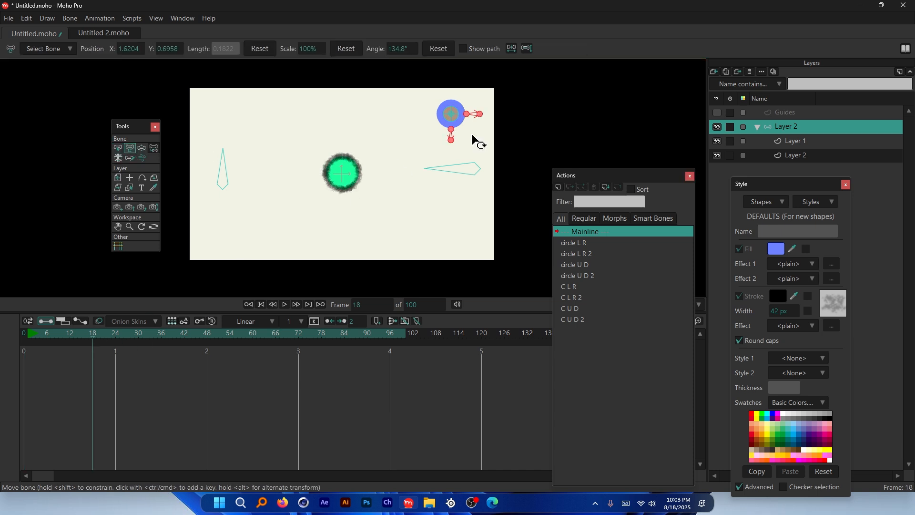
scroll(456, 114, up, 6)
click(120, 148)
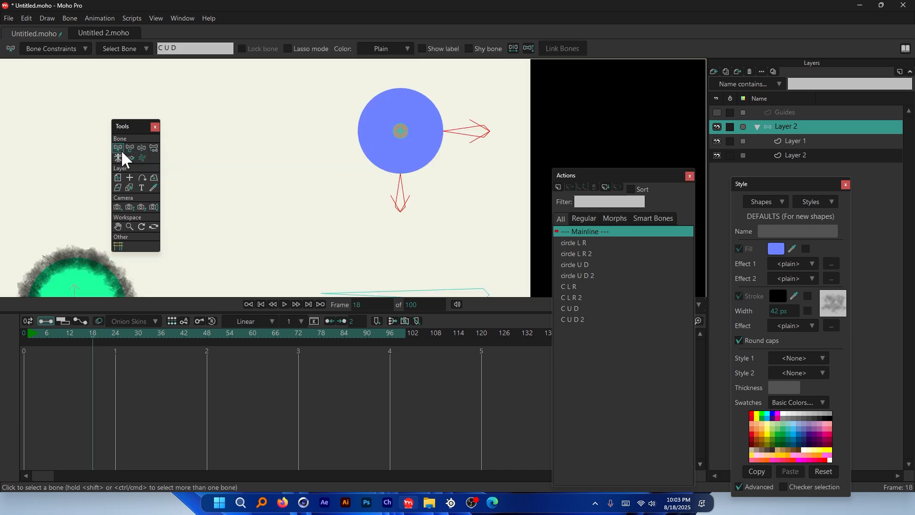
click(400, 132)
scroll(400, 138, down, 6)
scroll(449, 198, up, 1)
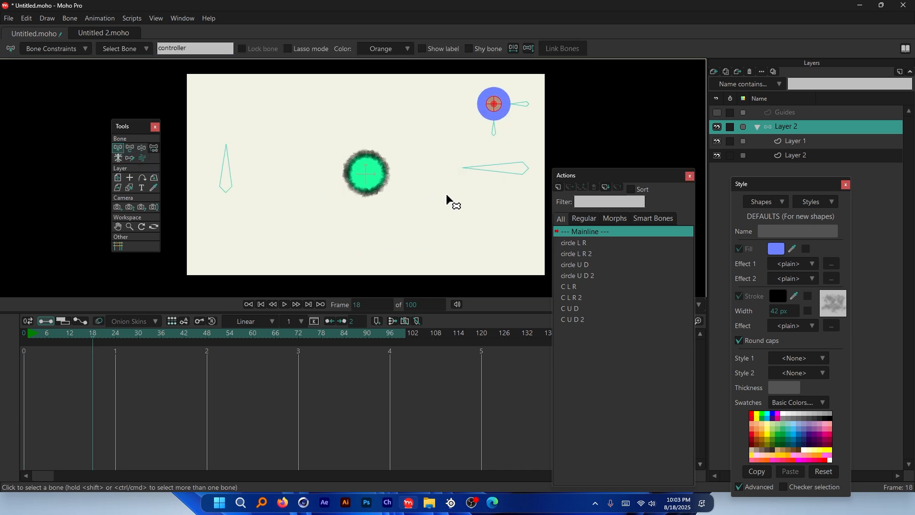
click(130, 148)
mouse_move(495, 109)
mouse_down()
mouse_move(496, 101)
mouse_move(509, 120)
mouse_move(497, 101)
mouse_up()
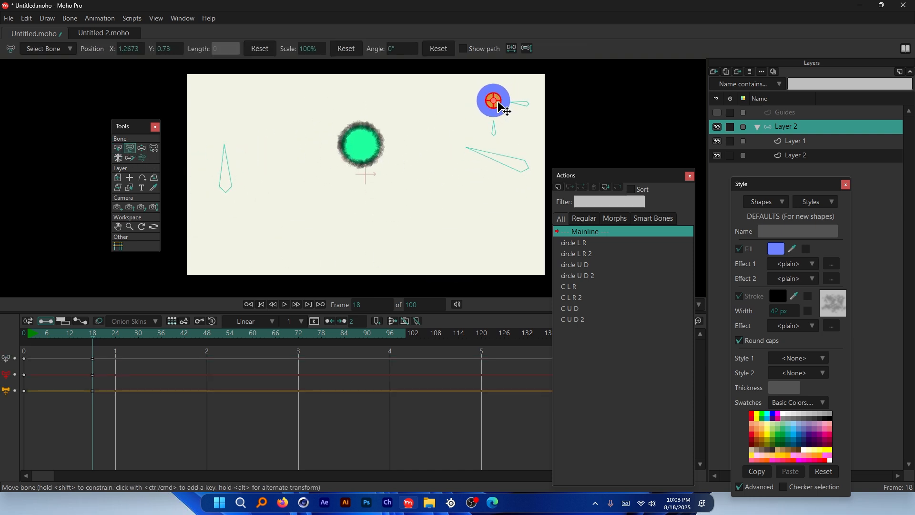
key(ctrl+z)
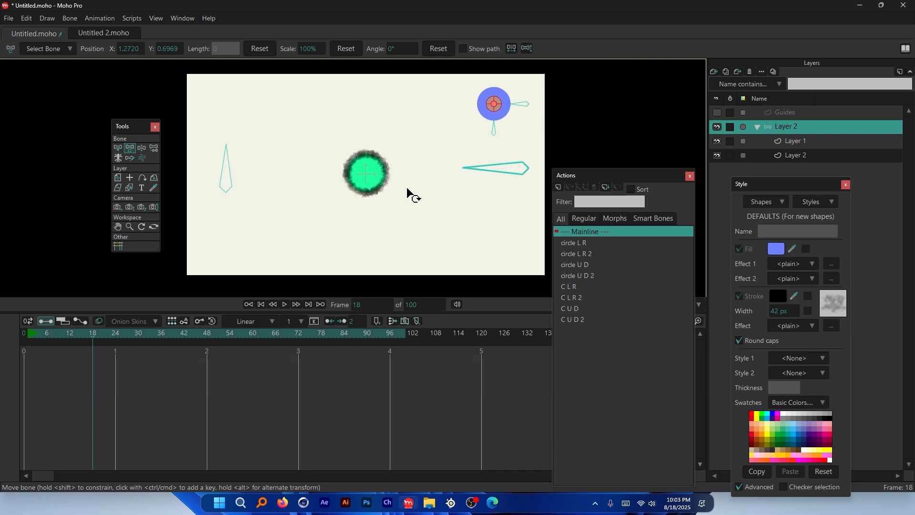
At frame 0, select the circle bones and the C L R and C U D bones, and hide them.
click(119, 148)
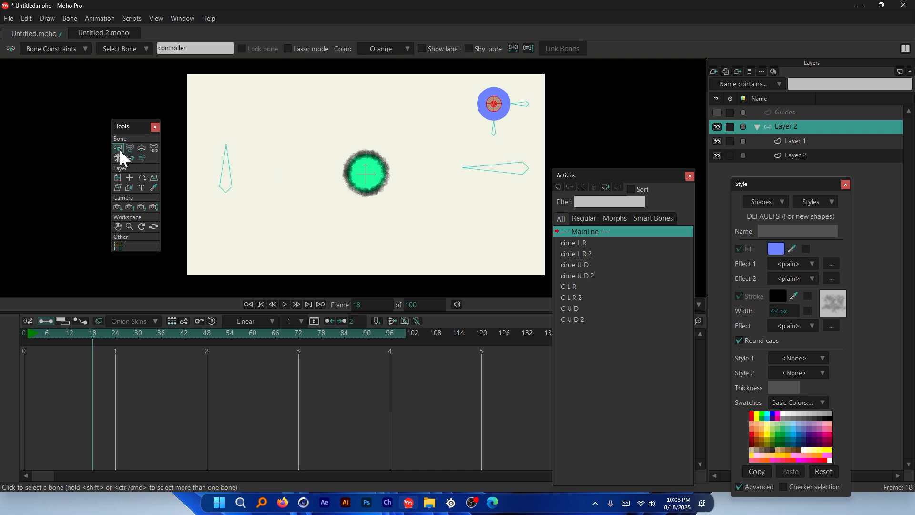
click(24, 339)
click(214, 209)
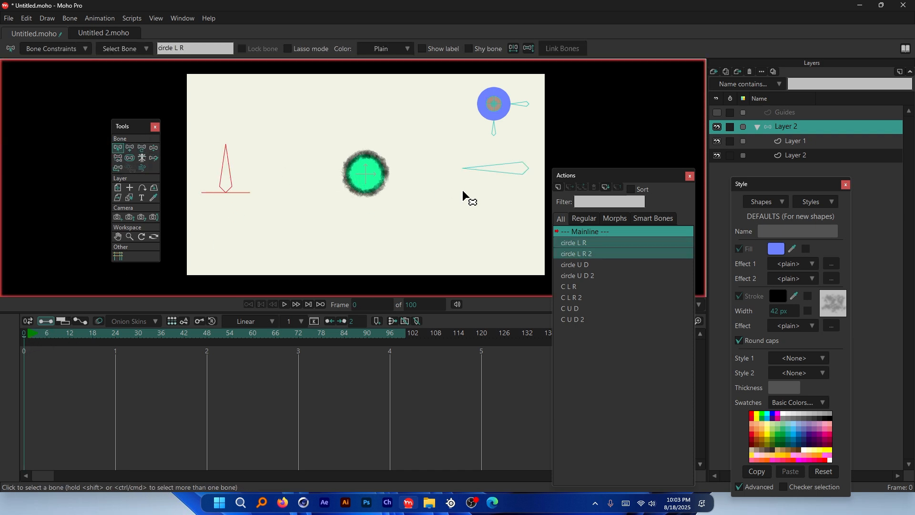
drag(478, 189, 505, 130)
drag(522, 92, 524, 109)
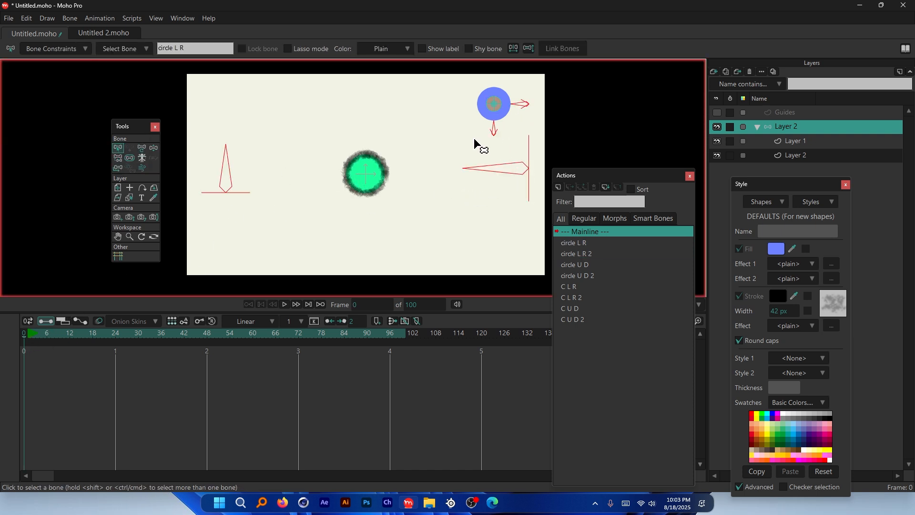
click(70, 19)
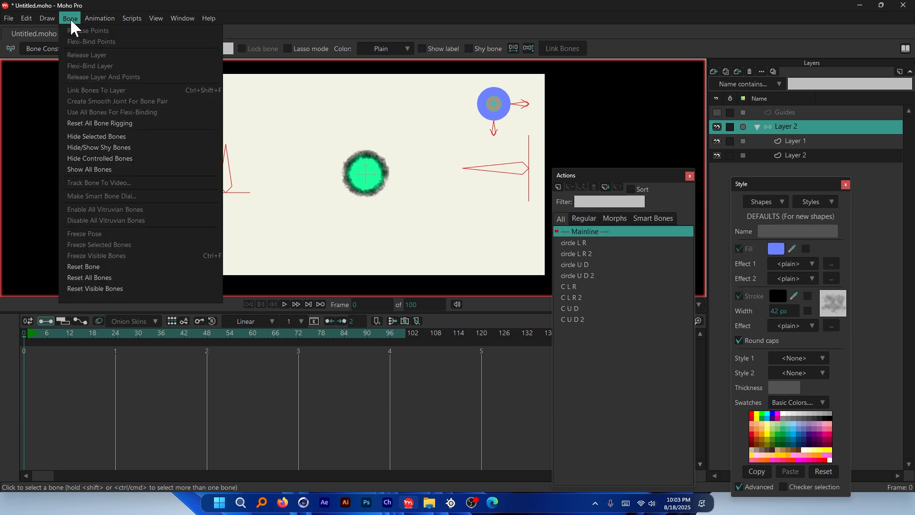
click(144, 136)
At frame 16, move the controller pin bone around to test the joystick with the other bones hidden, and undo the moves.
click(85, 336)
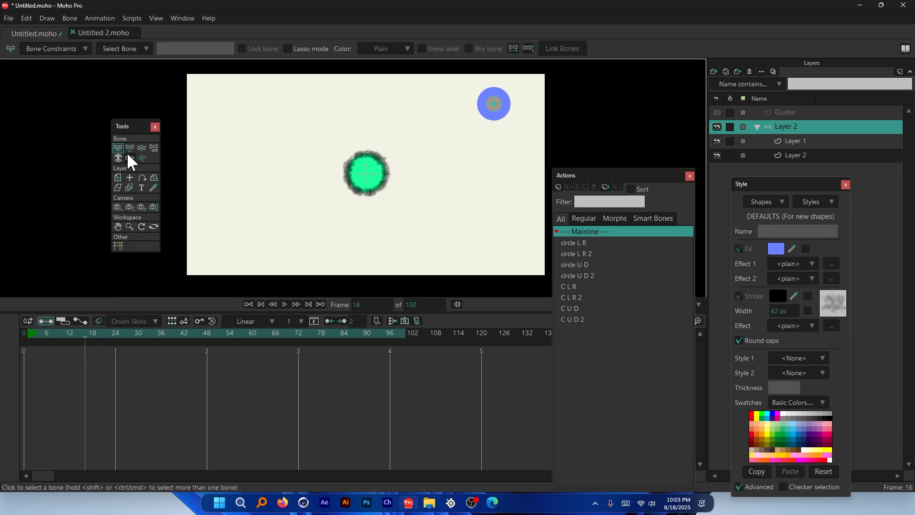
click(130, 148)
drag(496, 110, 479, 136)
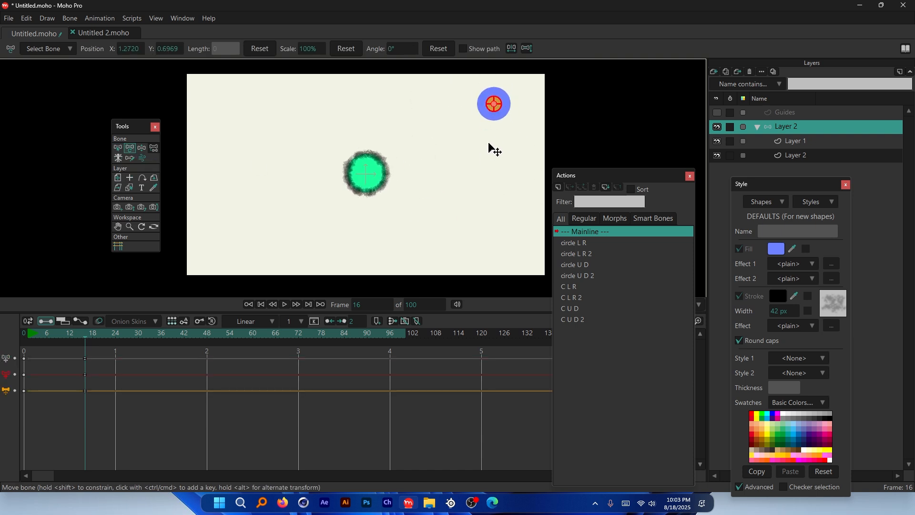
mouse_move(496, 102)
mouse_down()
mouse_move(501, 127)
mouse_move(465, 118)
mouse_move(497, 109)
mouse_move(503, 101)
mouse_move(486, 110)
mouse_move(498, 98)
mouse_move(500, 112)
mouse_up()
scroll(501, 113, up, 5)
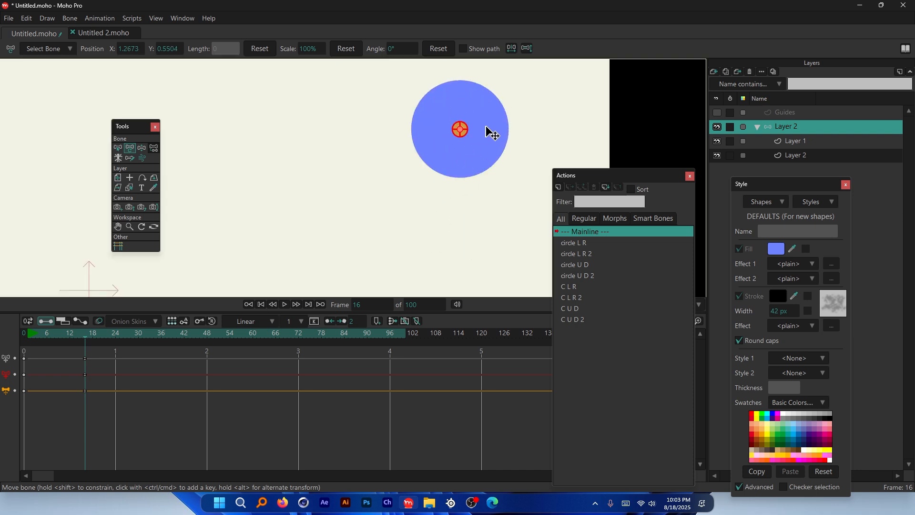
scroll(483, 139, down, 5)
scroll(504, 135, up, 4)
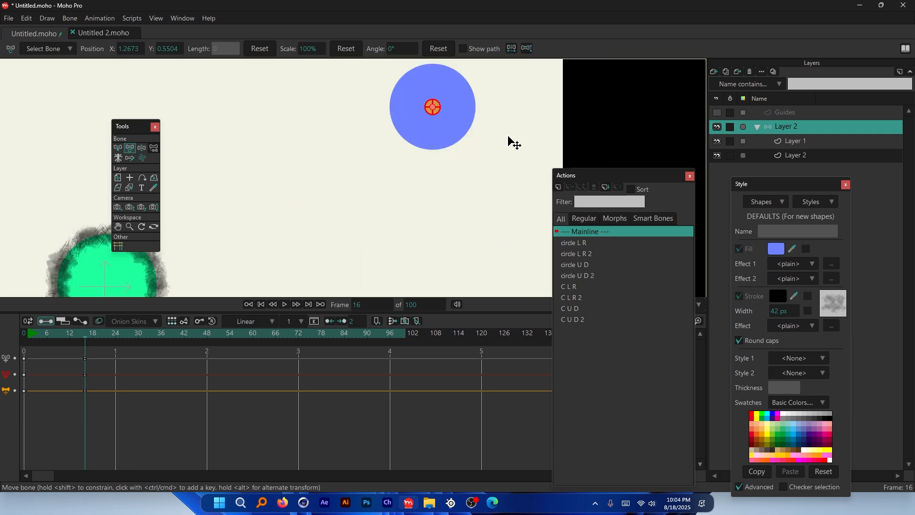
scroll(439, 103, down, 3)
scroll(436, 101, up, 4)
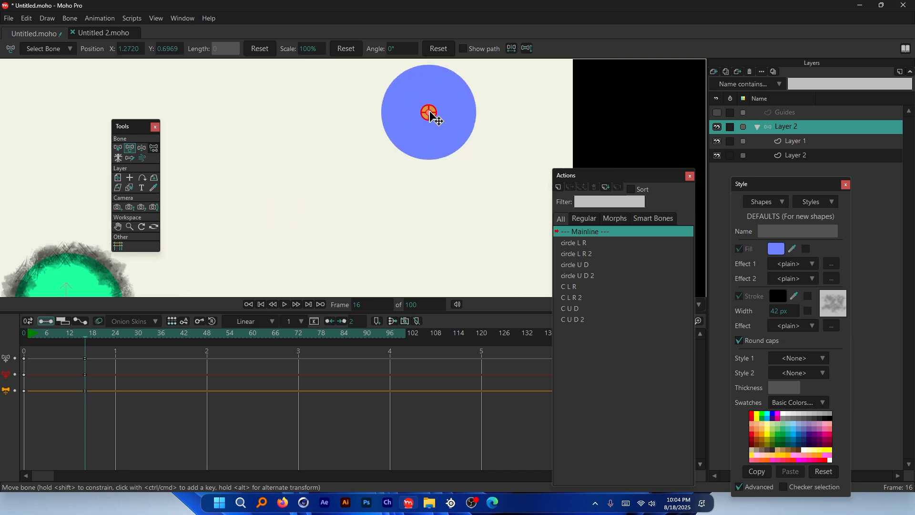
scroll(431, 119, down, 2)
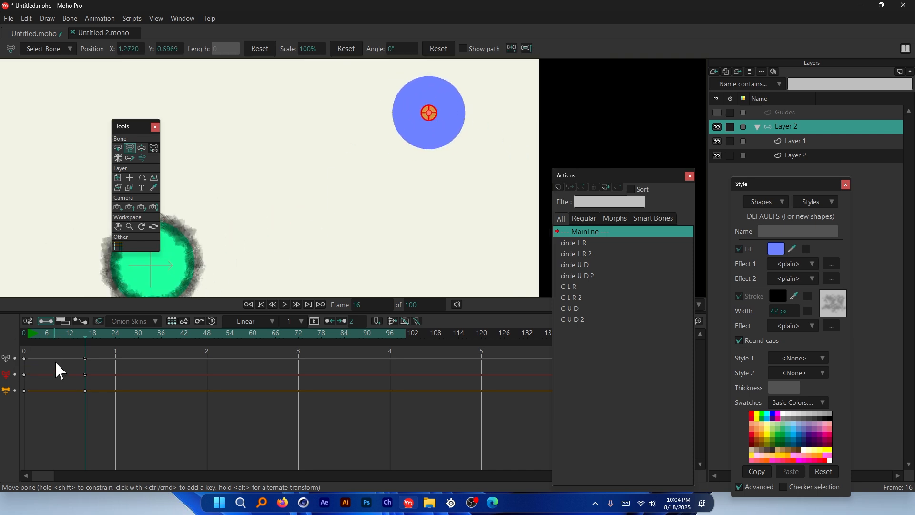
At frame 0, inspect the controller pin bone's selection settings and bone strength.
click(25, 336)
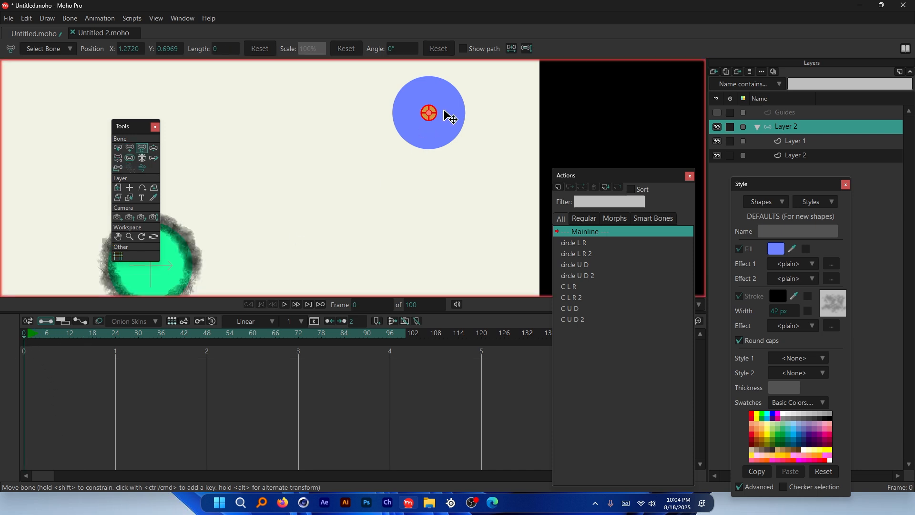
scroll(447, 117, up, 3)
click(118, 148)
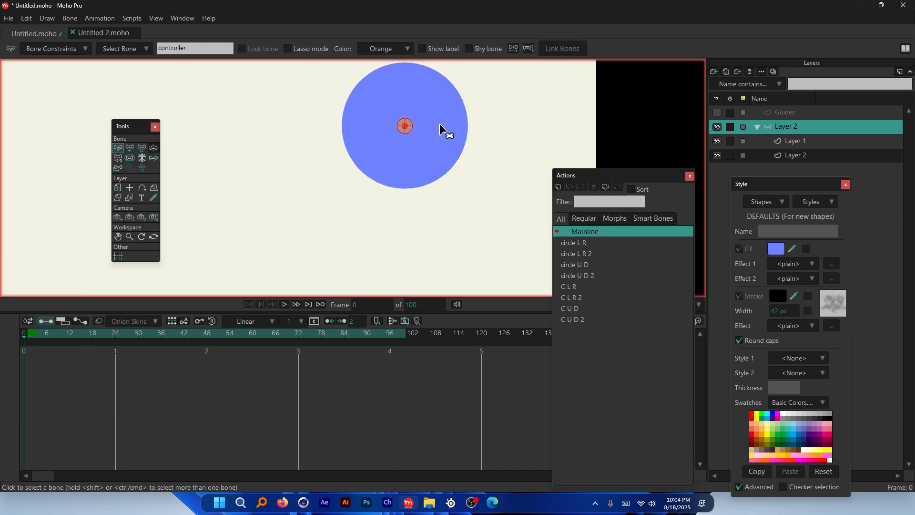
click(127, 157)
scroll(452, 121, down, 2)
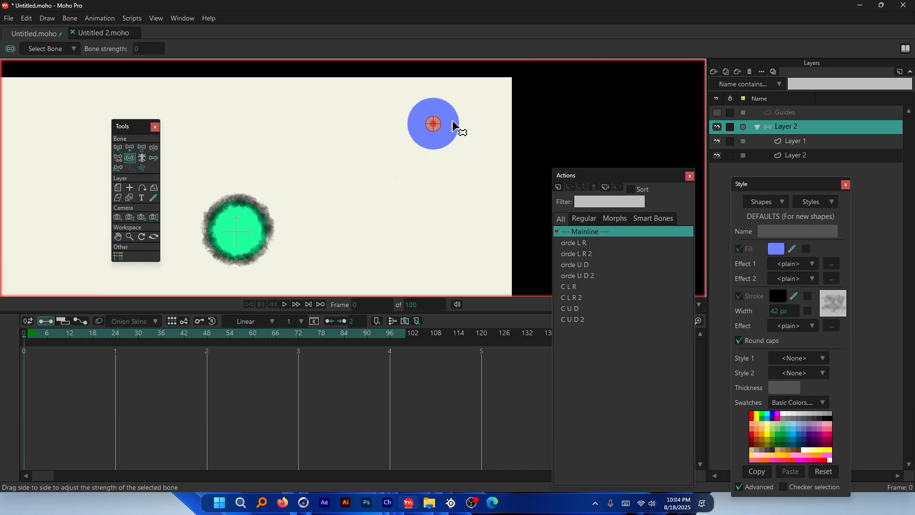
scroll(453, 125, down, 3)
At frame 18, move the controller pin bone sideways to about X 1.32, and undo the move.
click(93, 335)
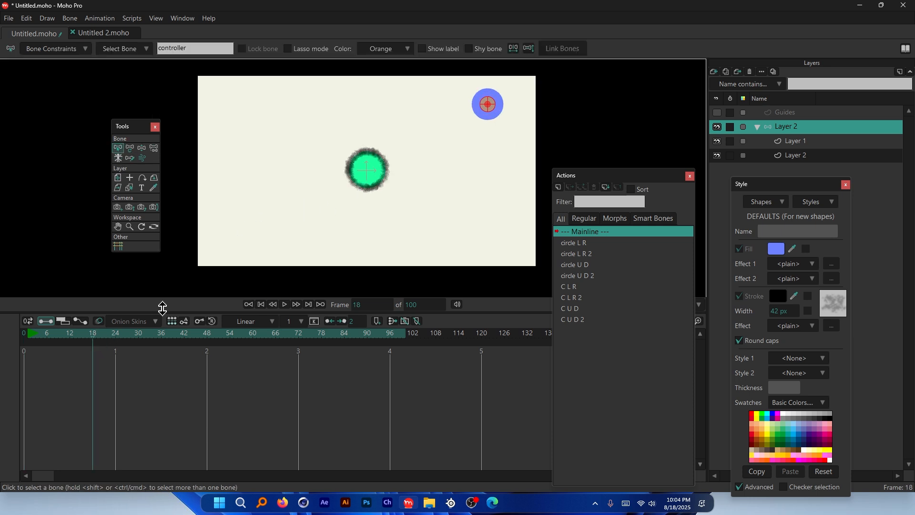
click(130, 148)
mouse_move(512, 109)
mouse_down()
mouse_move(486, 119)
mouse_move(485, 102)
mouse_move(495, 98)
mouse_move(498, 113)
mouse_move(486, 102)
mouse_move(496, 117)
mouse_move(494, 98)
mouse_move(486, 102)
mouse_move(497, 106)
mouse_up()
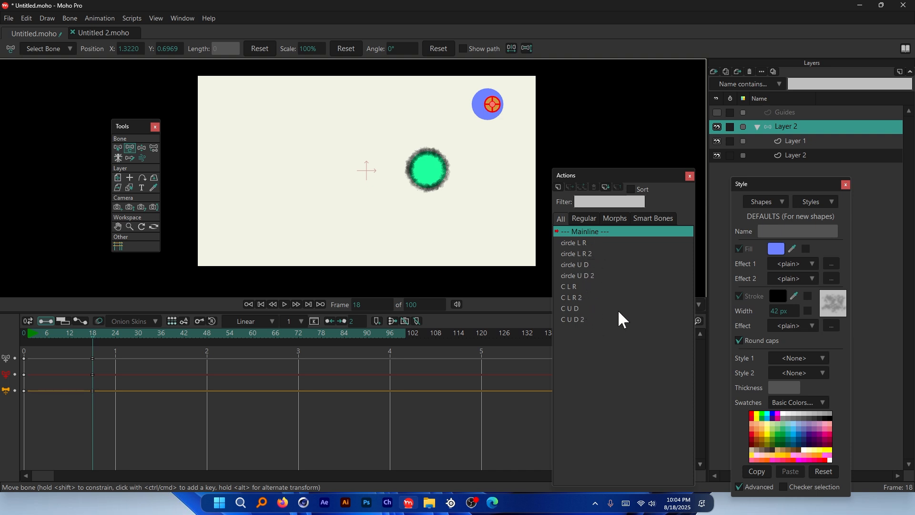
key(ctrl+z)
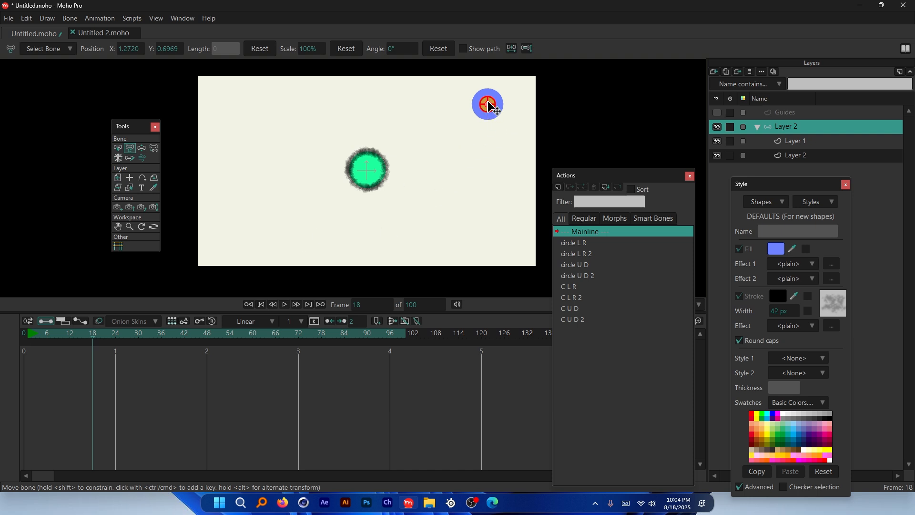
Key the controller pin bone at frames 12 and 24, ending at about X 1.18, Y 0.79, and scrub to frame 32.
click(71, 334)
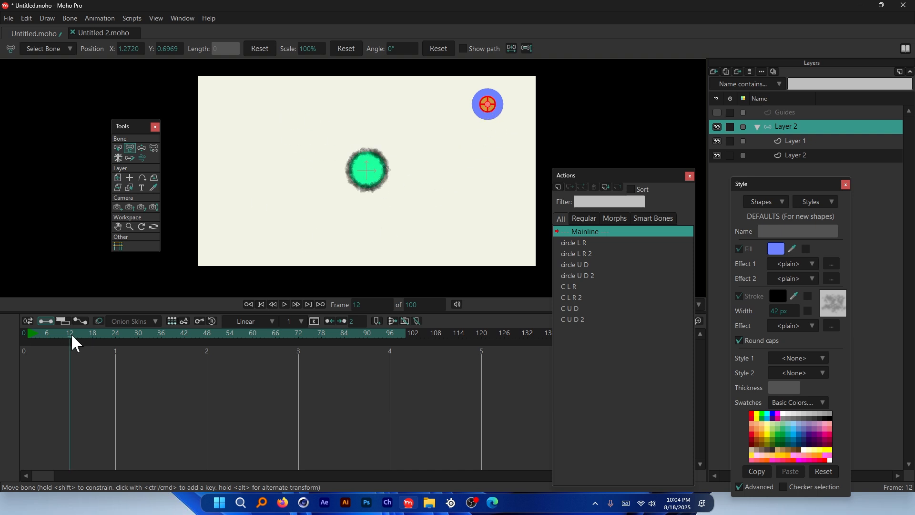
drag(487, 107, 482, 98)
click(116, 334)
drag(94, 342, 146, 342)
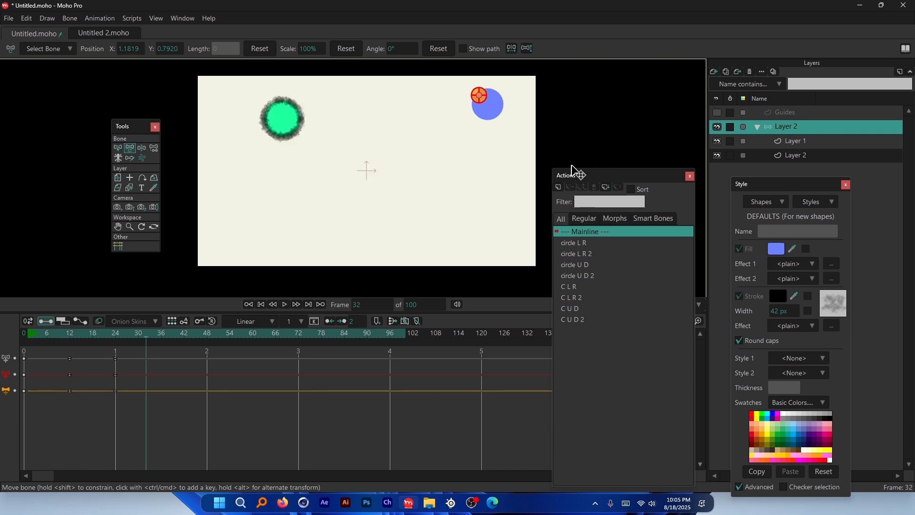
drag(599, 180, 601, 173)
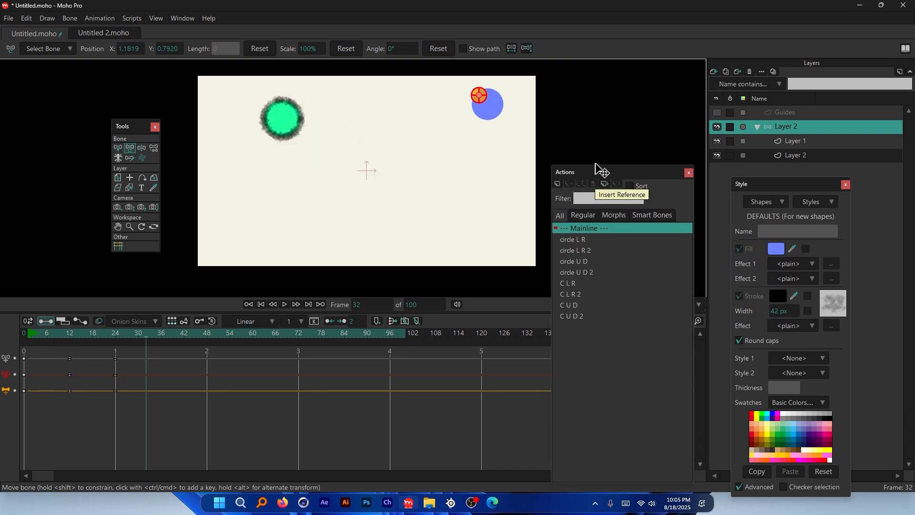